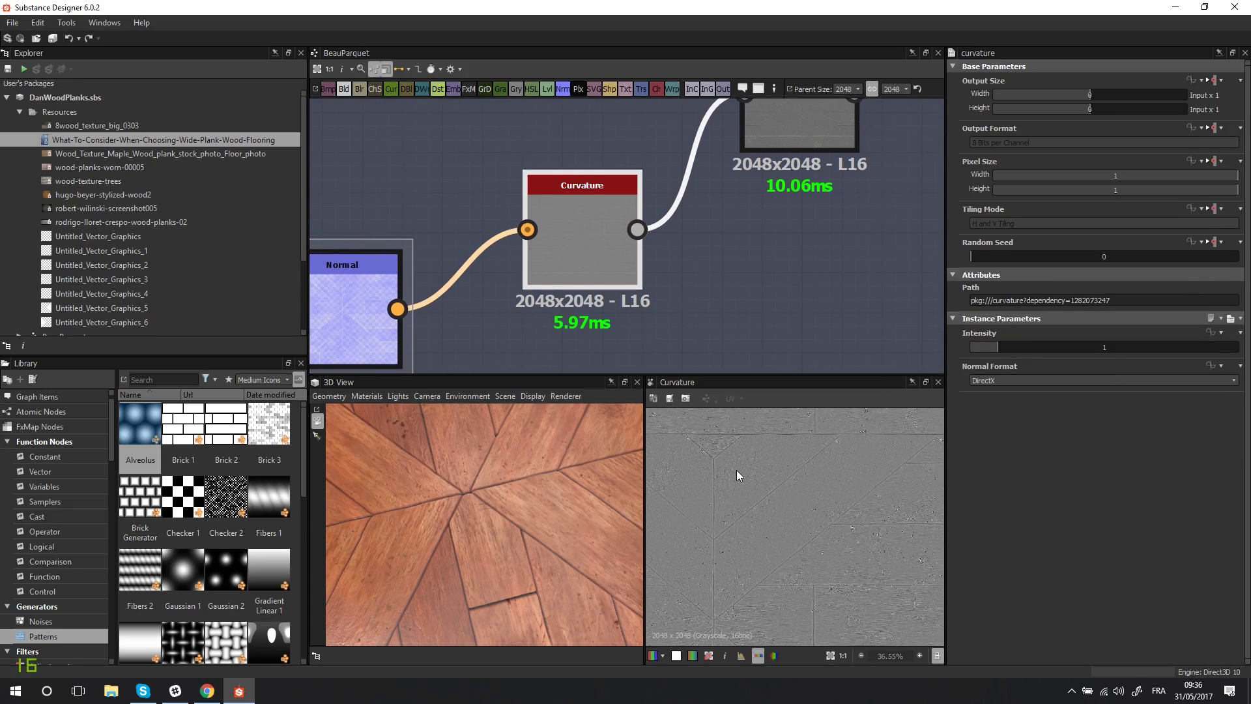
Add a Curvature Smooth node beside the Curvature node and feed it from the Normal node's output.
scroll(737, 471, "up", 5)
middle_click_drag(717, 248, 671, 270)
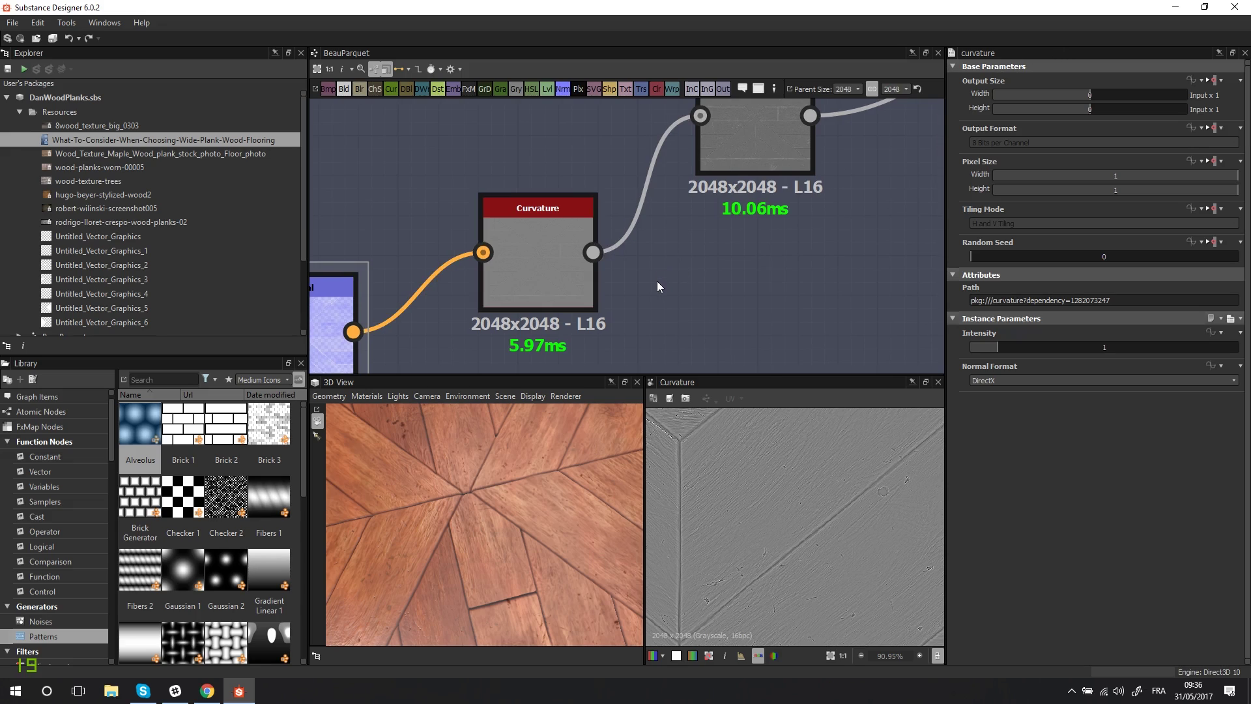
key("space")
type("curva")
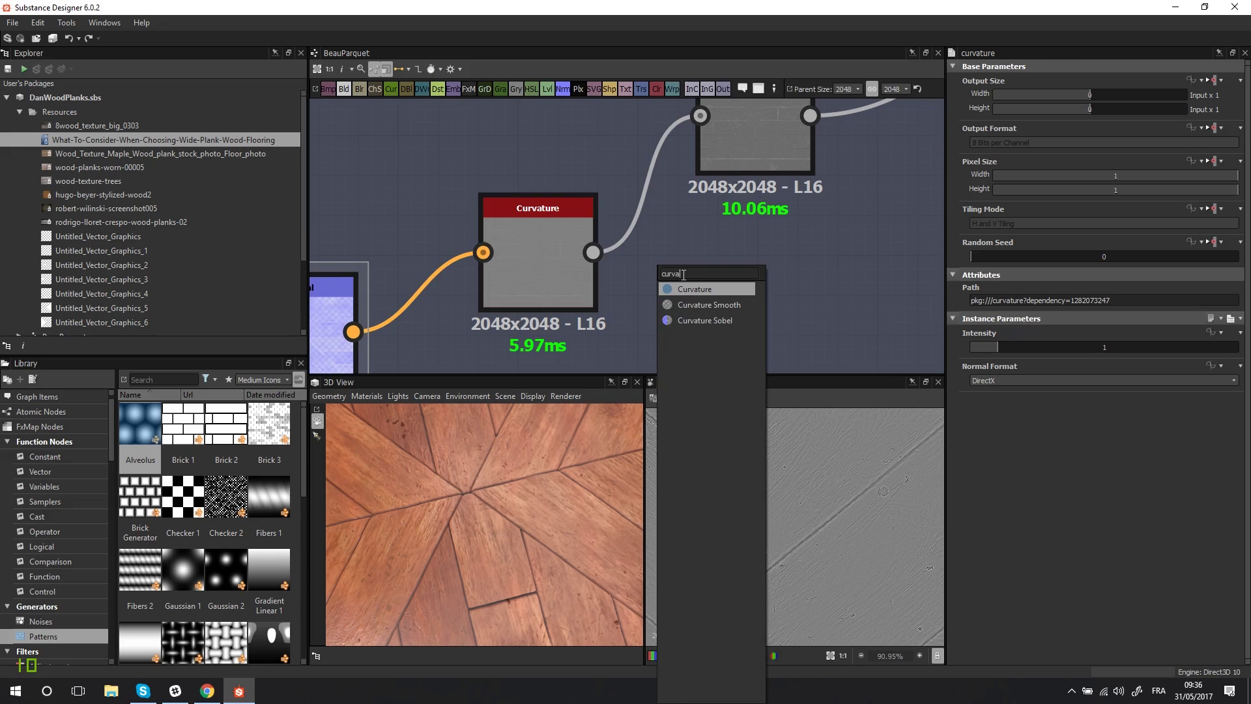
key("Down")
key("Return")
left_click_drag(683, 275, 733, 311)
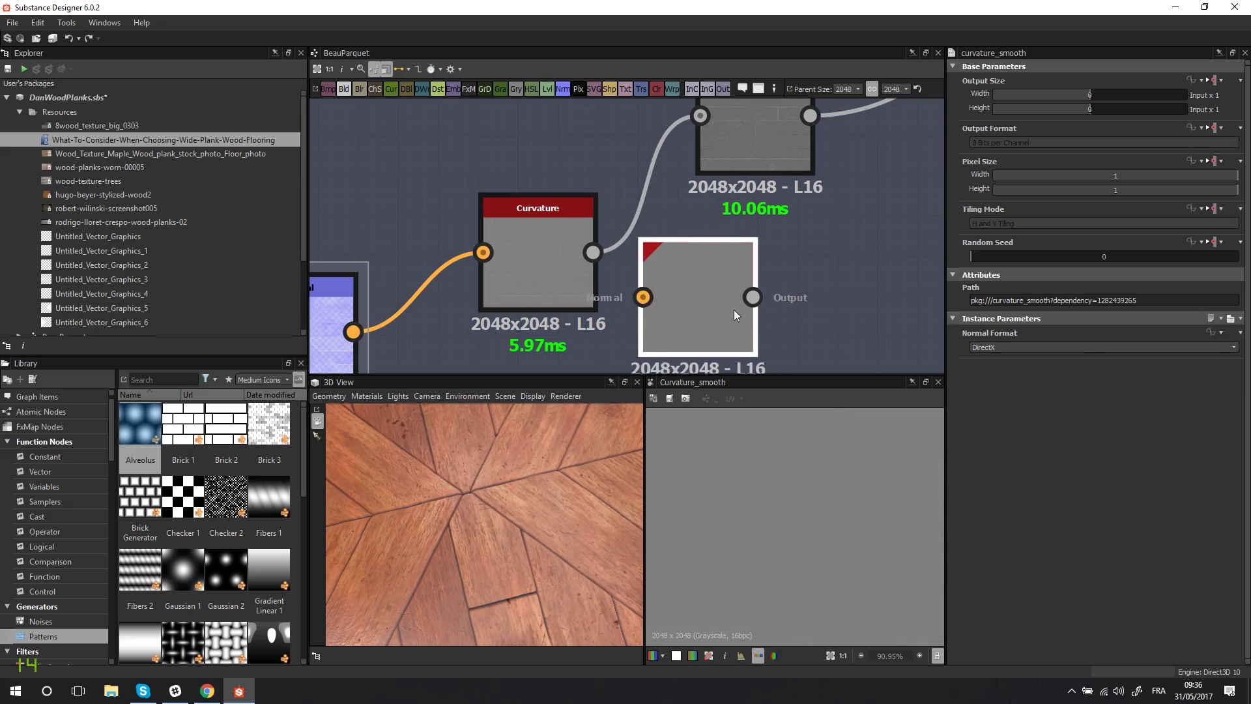
middle_click_drag(494, 288, 497, 231)
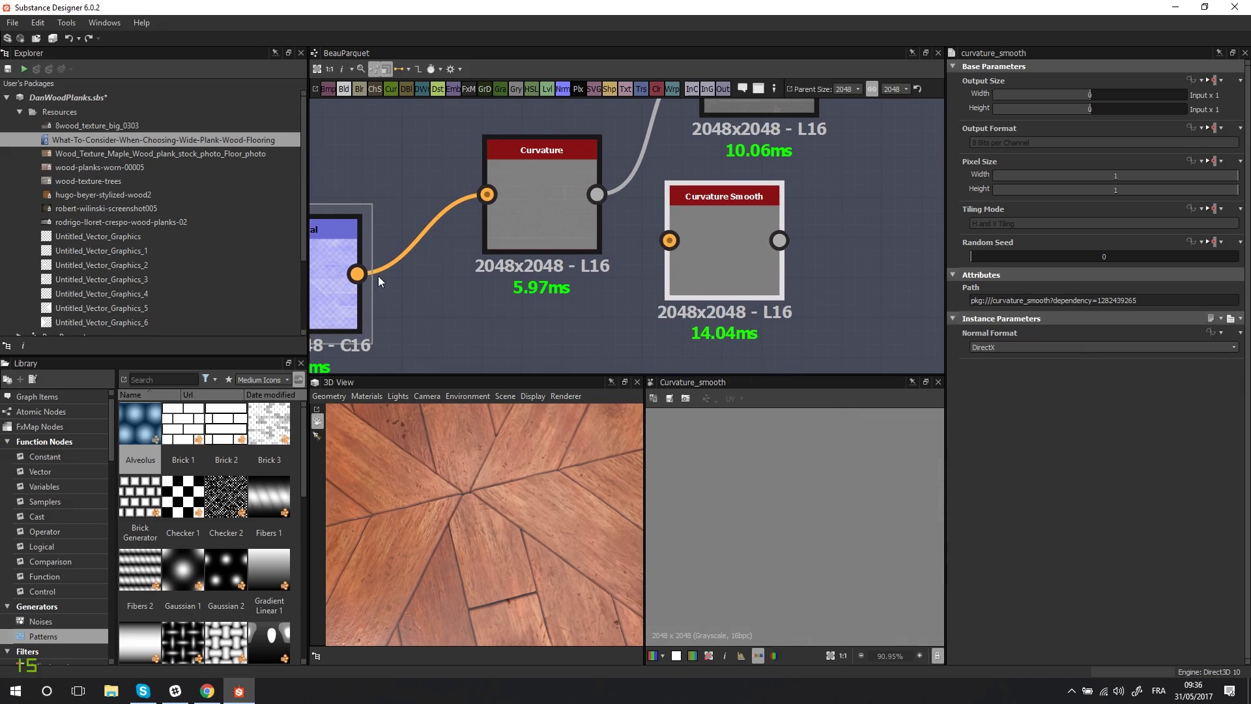
left_click_drag(358, 273, 670, 241)
Compare the Curvature and Curvature Smooth outputs in the 2D view, and delete the Curvature Smooth node.
double_click(541, 209)
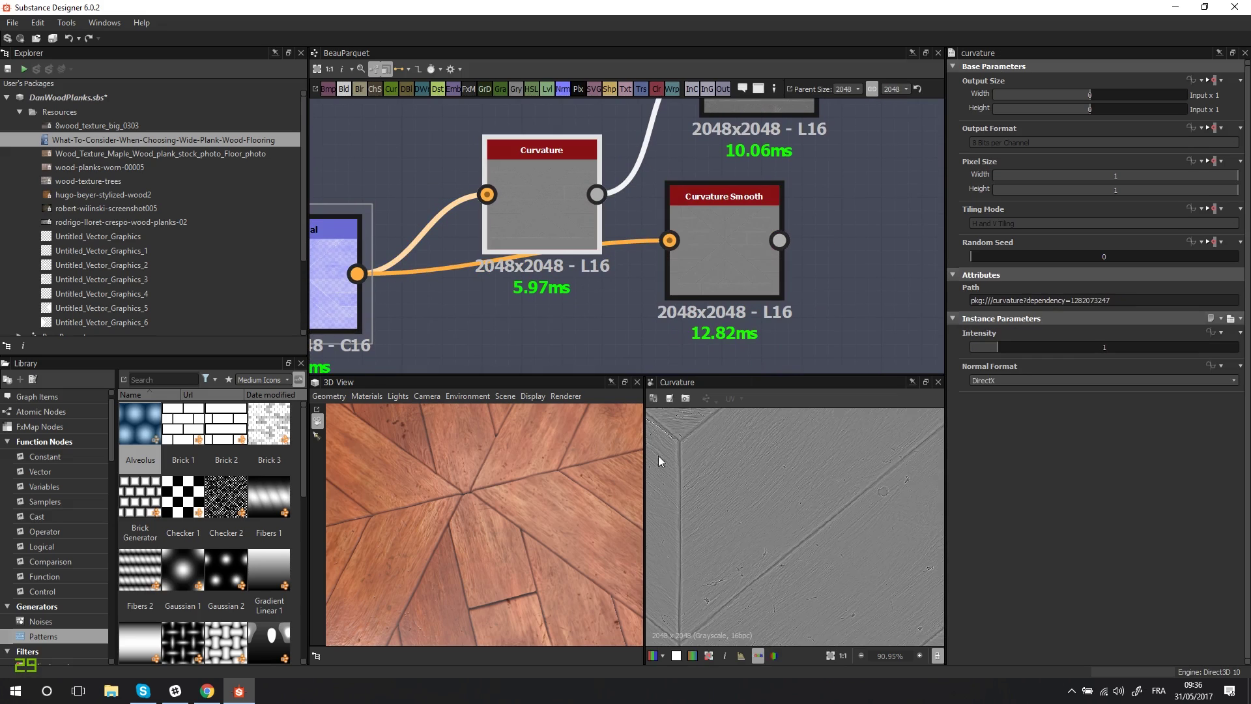
scroll(749, 498, "up", 5)
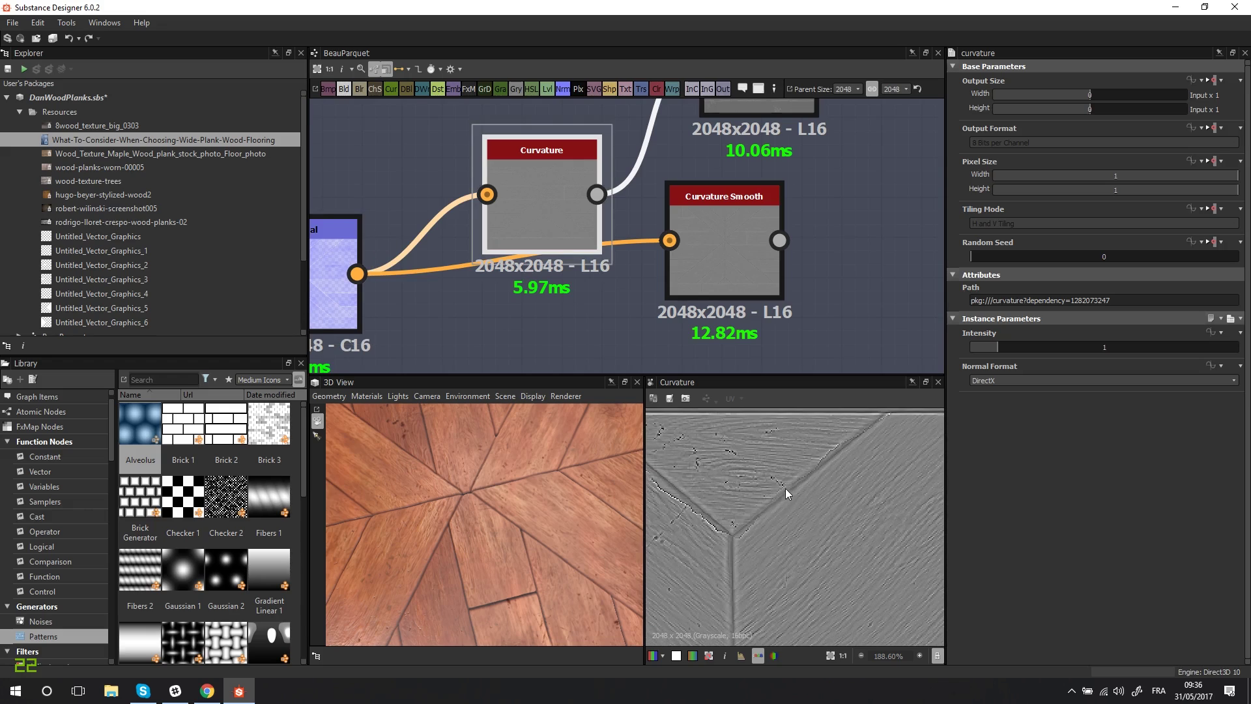
double_click(723, 243)
scroll(791, 503, "down", 1)
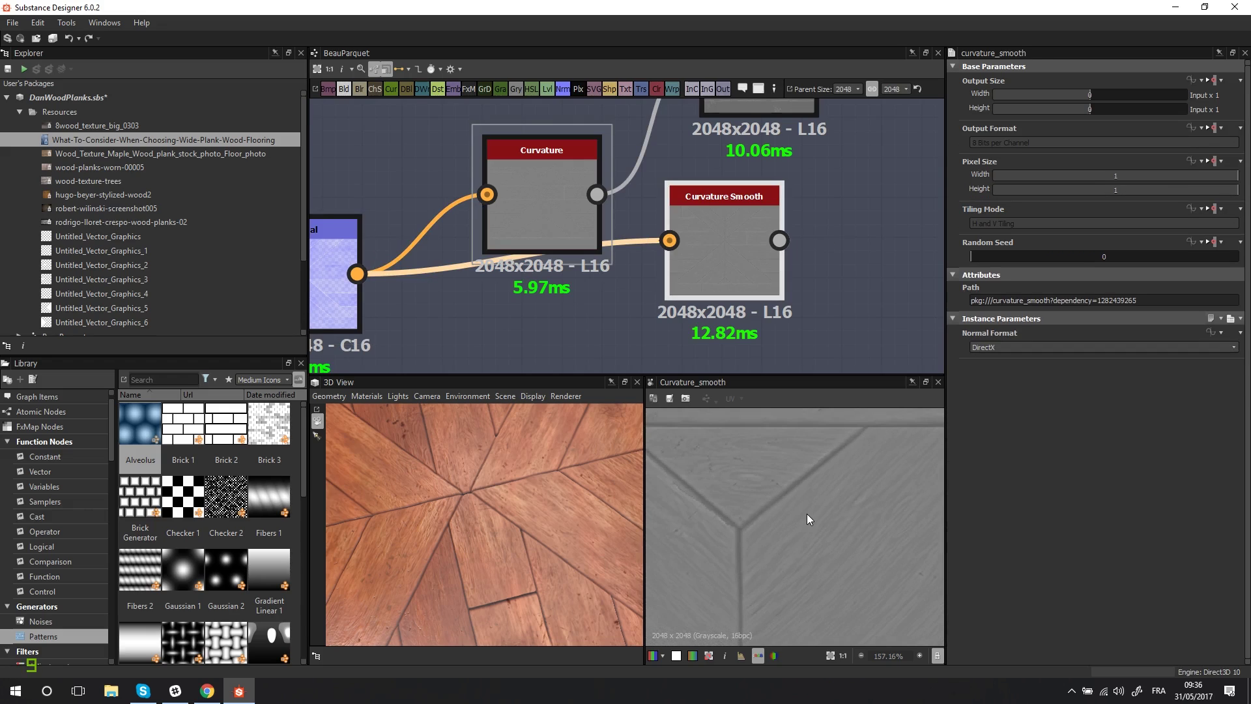
scroll(807, 513, "down", 1)
left_click(713, 257)
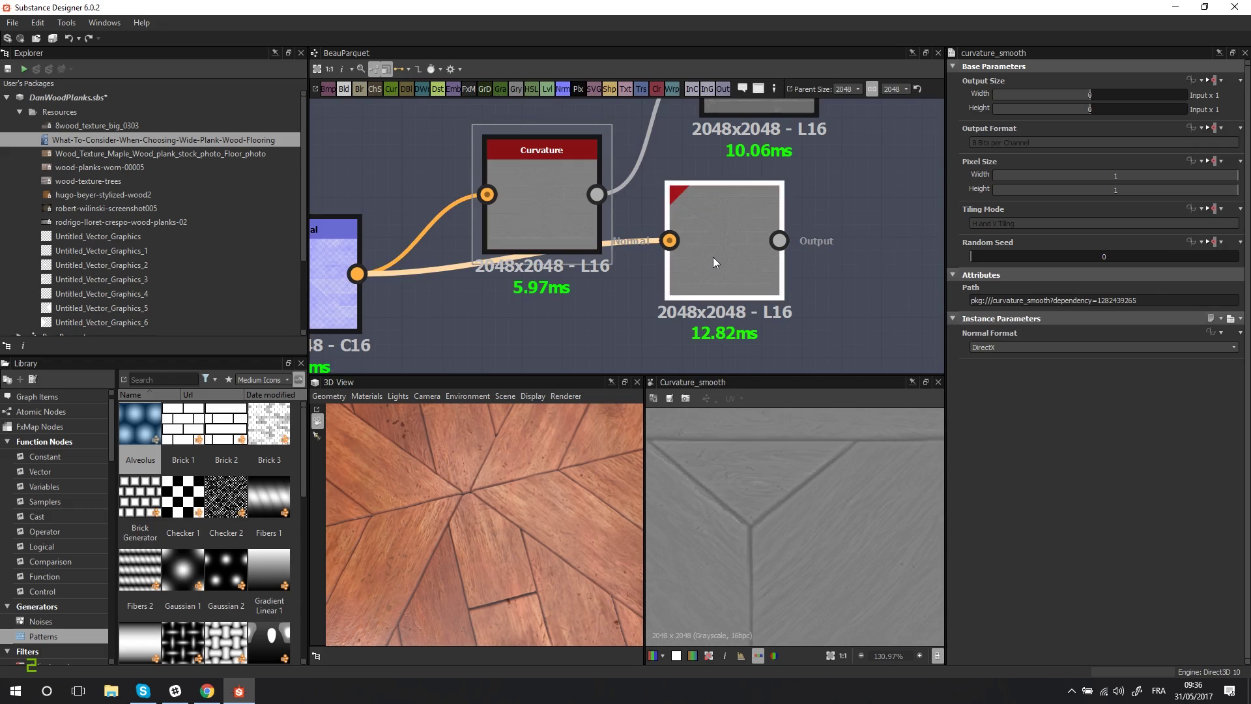
key("Delete")
Show the Levels node that follows Curvature in the 2D view and examine its wood grain contrast up close.
middle_click_drag(737, 224, 637, 309)
scroll(636, 309, "down", 1)
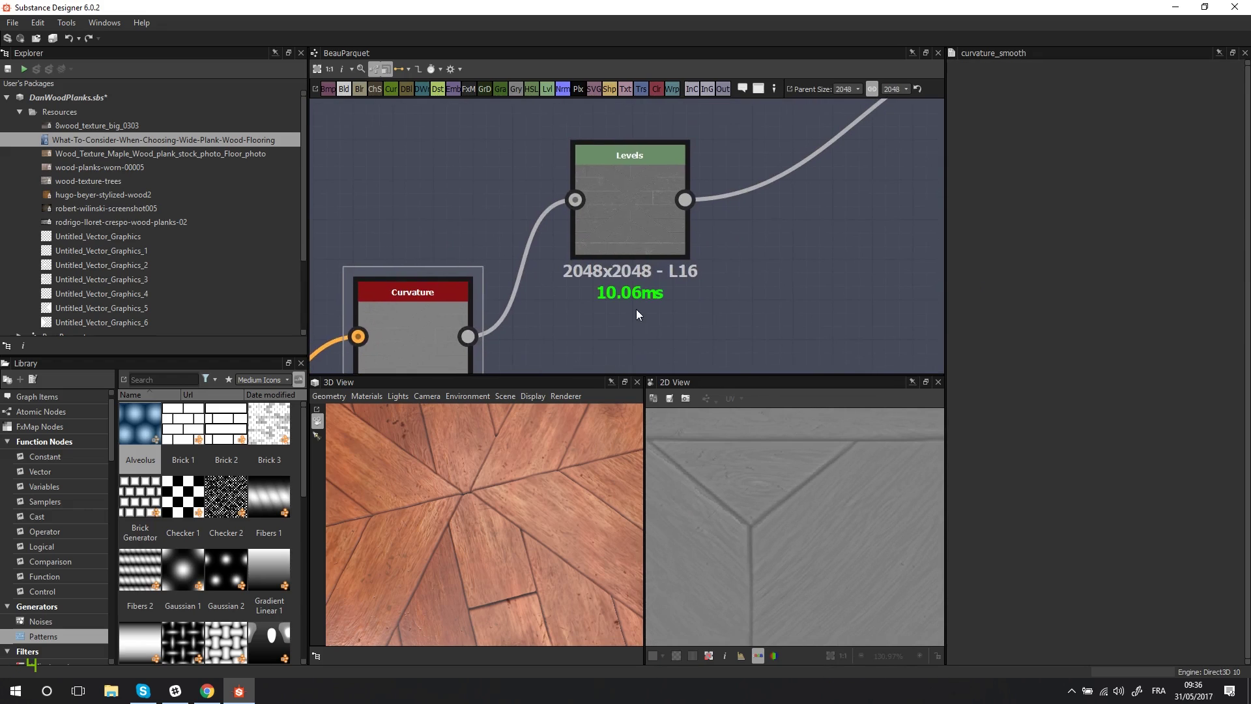
double_click(636, 214)
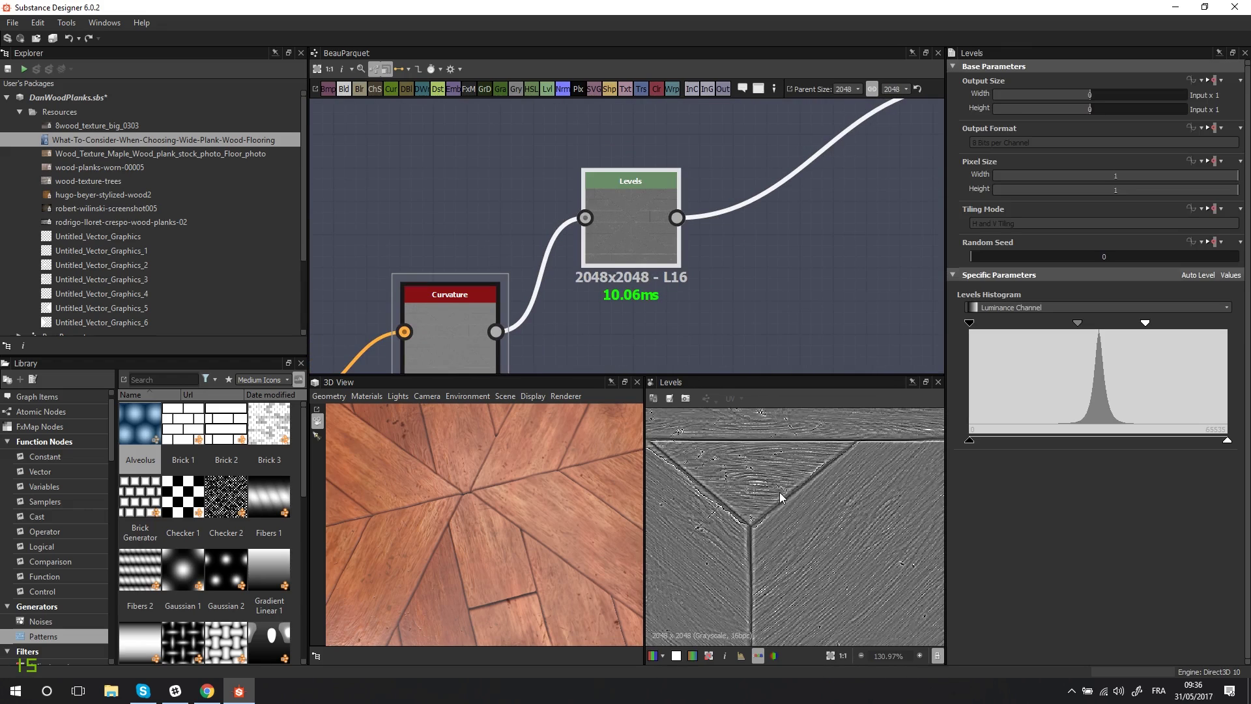
scroll(772, 509, "down", 2)
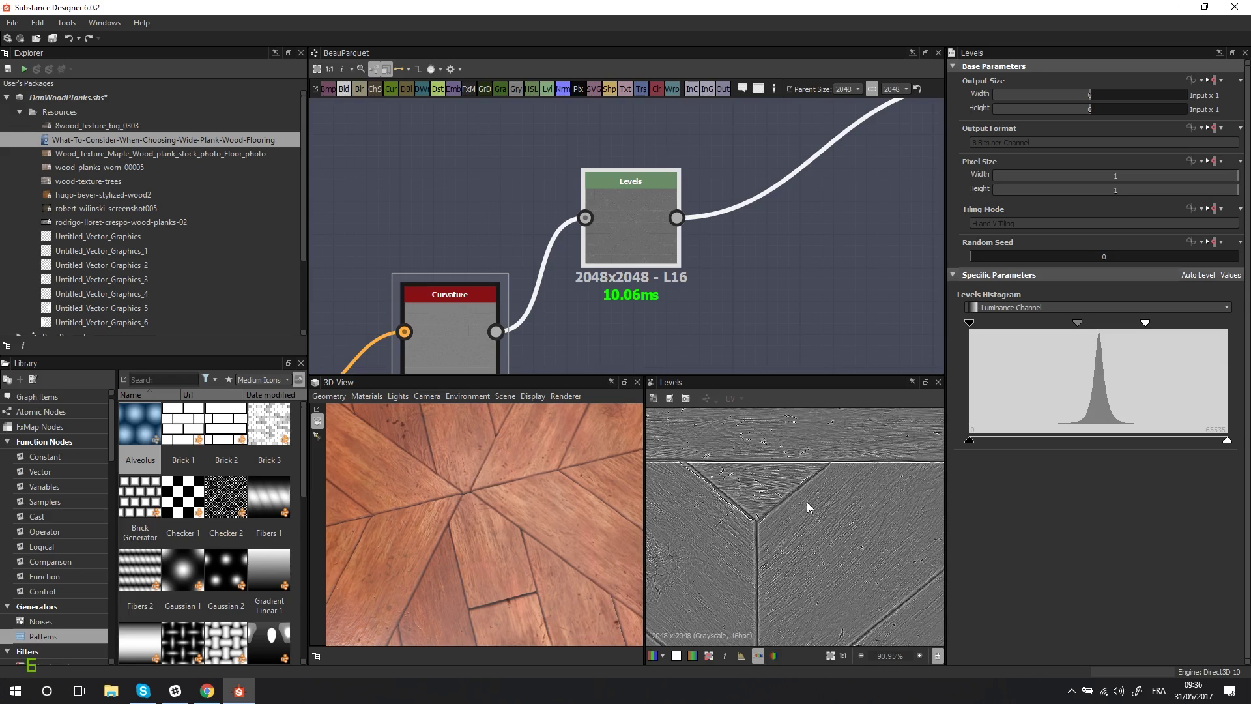
middle_click_drag(807, 502, 761, 462)
scroll(760, 463, "up", 4)
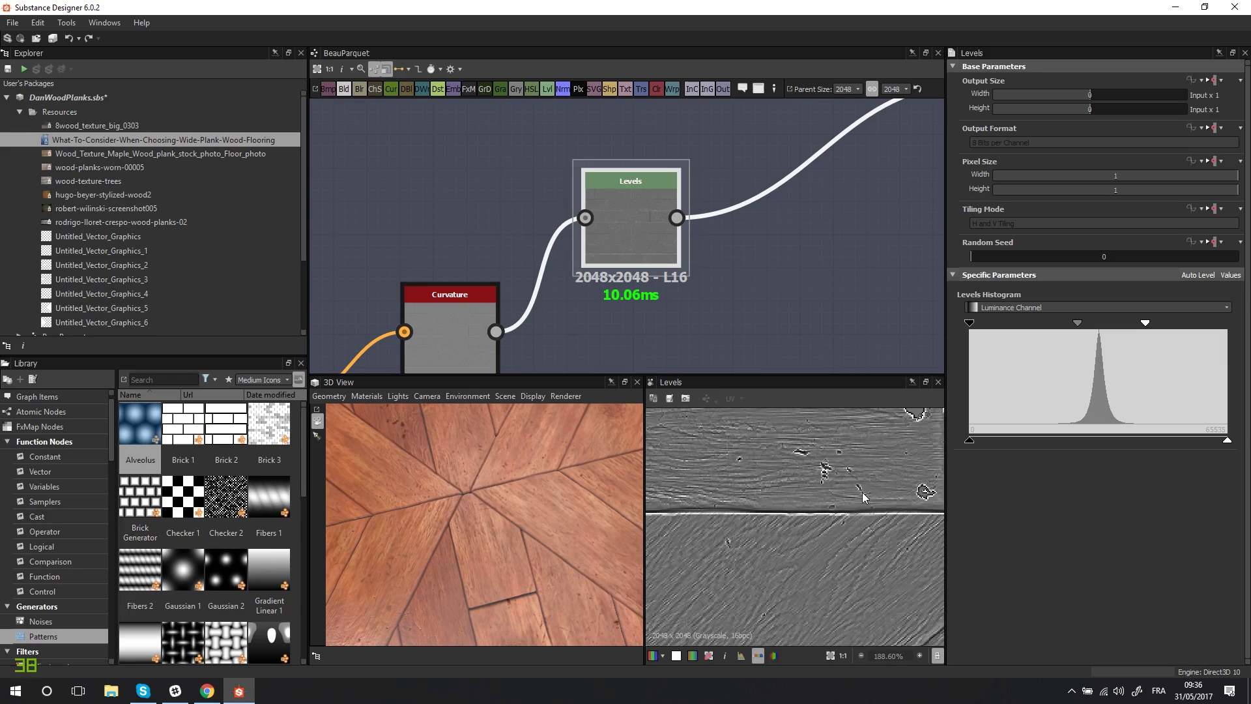
scroll(767, 207, "down", 1)
Show the dark brown Gradient Map fed by the curvature Levels and examine its gradient and plank detail.
scroll(766, 201, "down", 2)
middle_click_drag(749, 202, 472, 311)
scroll(624, 272, "up", 2)
double_click(624, 272)
scroll(748, 226, "up", 1)
mouse_move(748, 227)
middle_mouse_down()
mouse_move(746, 256)
mouse_move(749, 241)
middle_mouse_up()
scroll(764, 459, "down", 3)
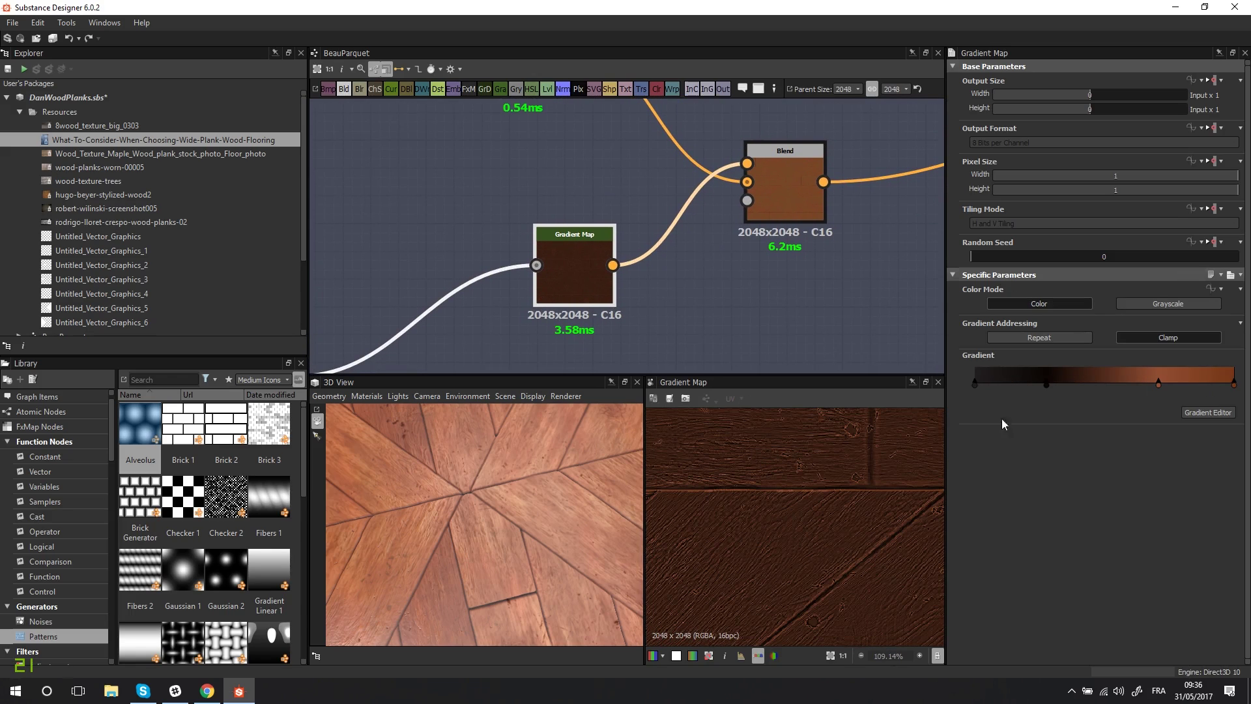
scroll(699, 244, "down", 2)
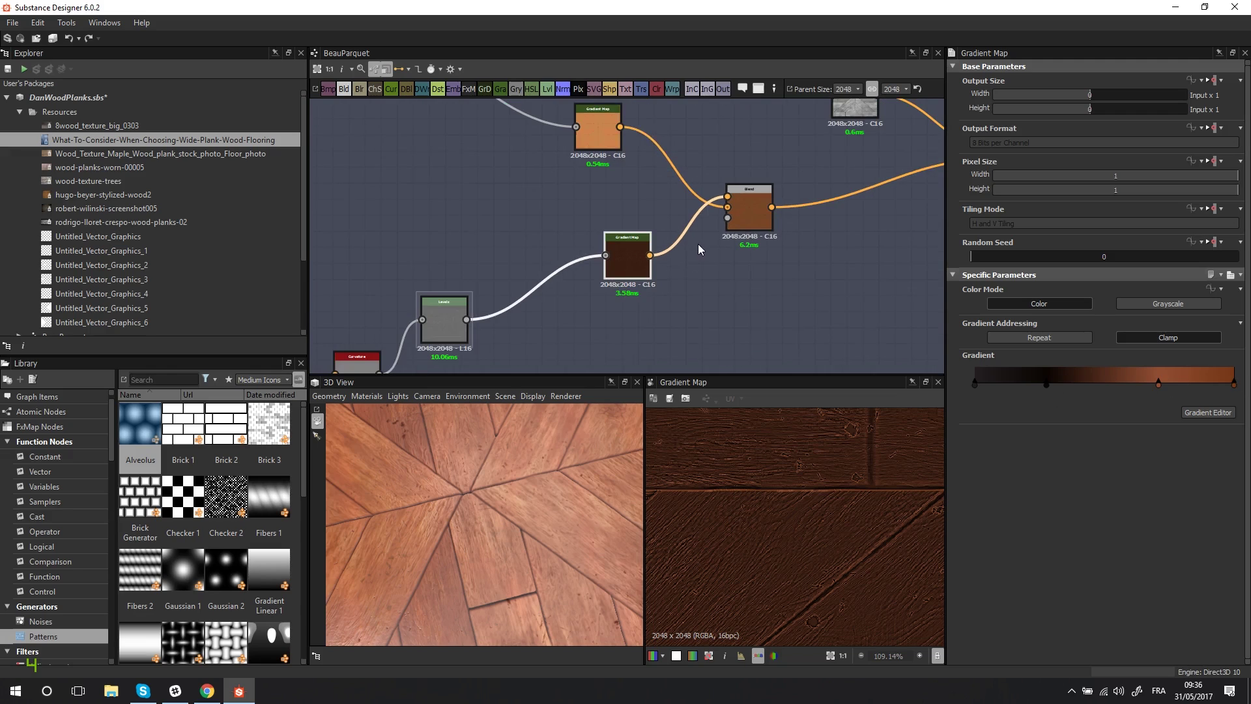
middle_click_drag(672, 277, 629, 302)
scroll(630, 302, "up", 1)
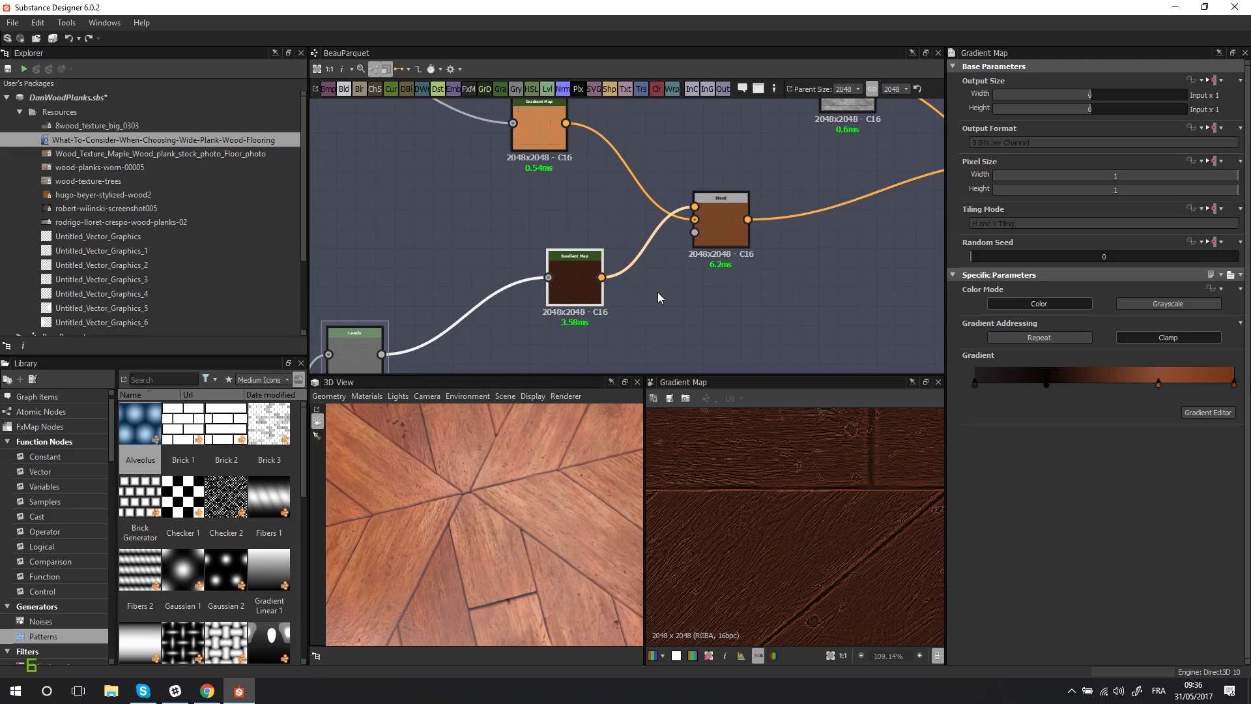
scroll(760, 514, "down", 6)
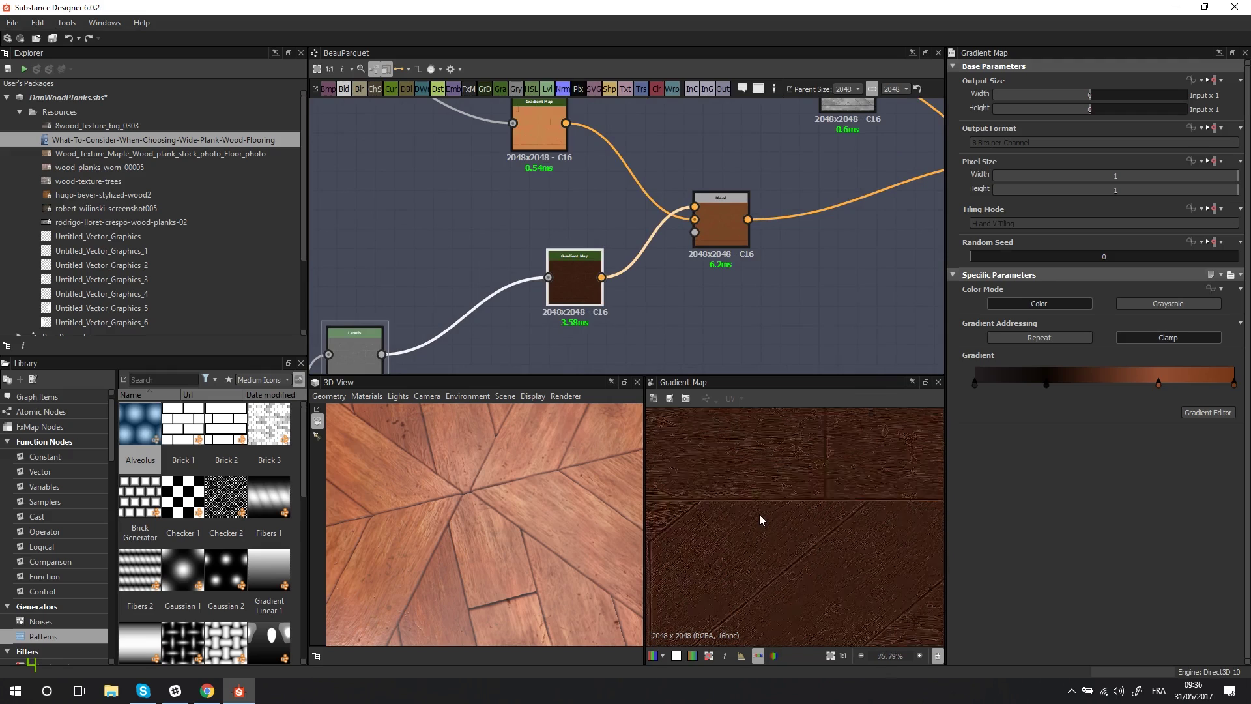
scroll(798, 517, "up", 3)
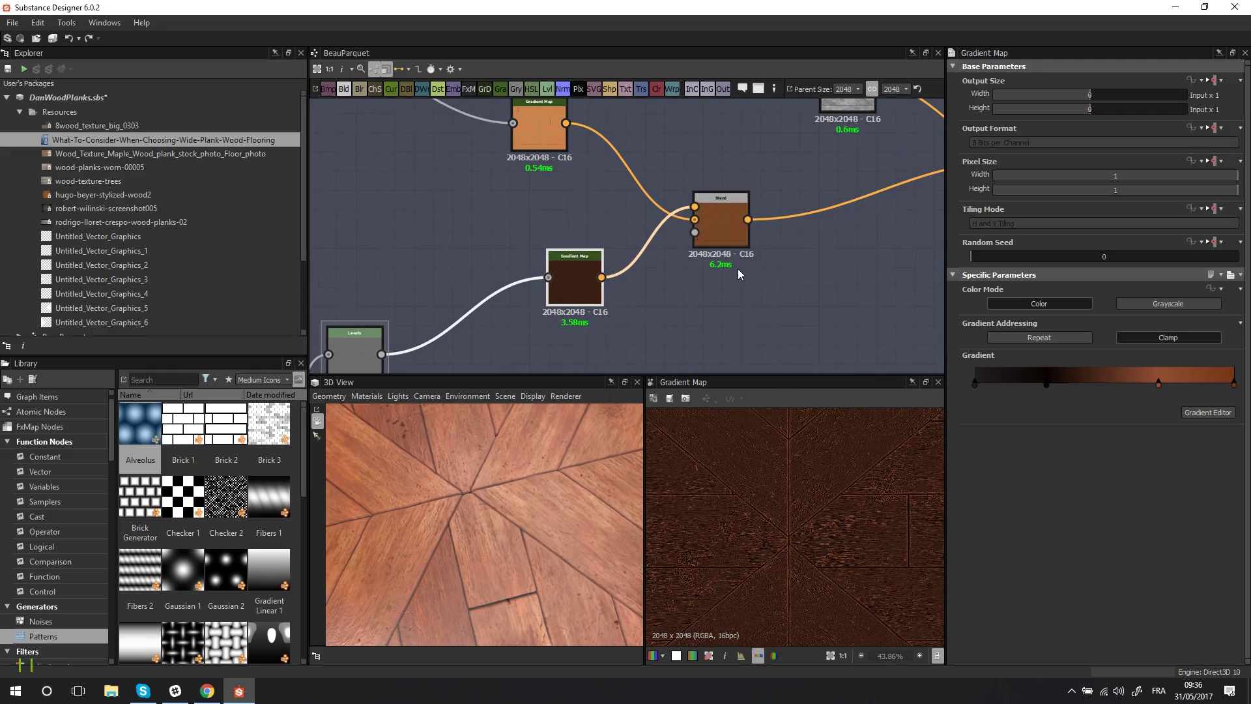
Review the settings of the Blend combining both brown Gradient Maps, and show the orange Gradient Map feeding it.
left_click(678, 286)
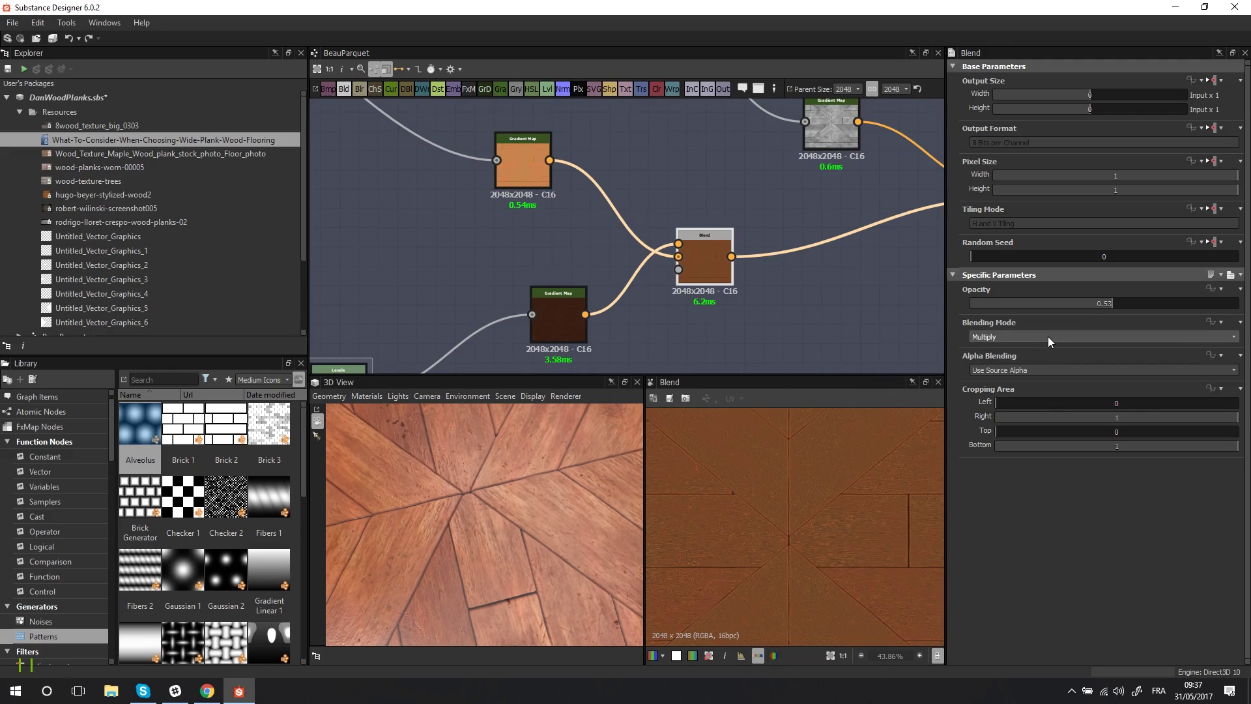
middle_click_drag(529, 227, 590, 271)
scroll(559, 238, "up", 1)
scroll(500, 211, "down", 4)
middle_click_drag(463, 215, 637, 284)
double_click(502, 166)
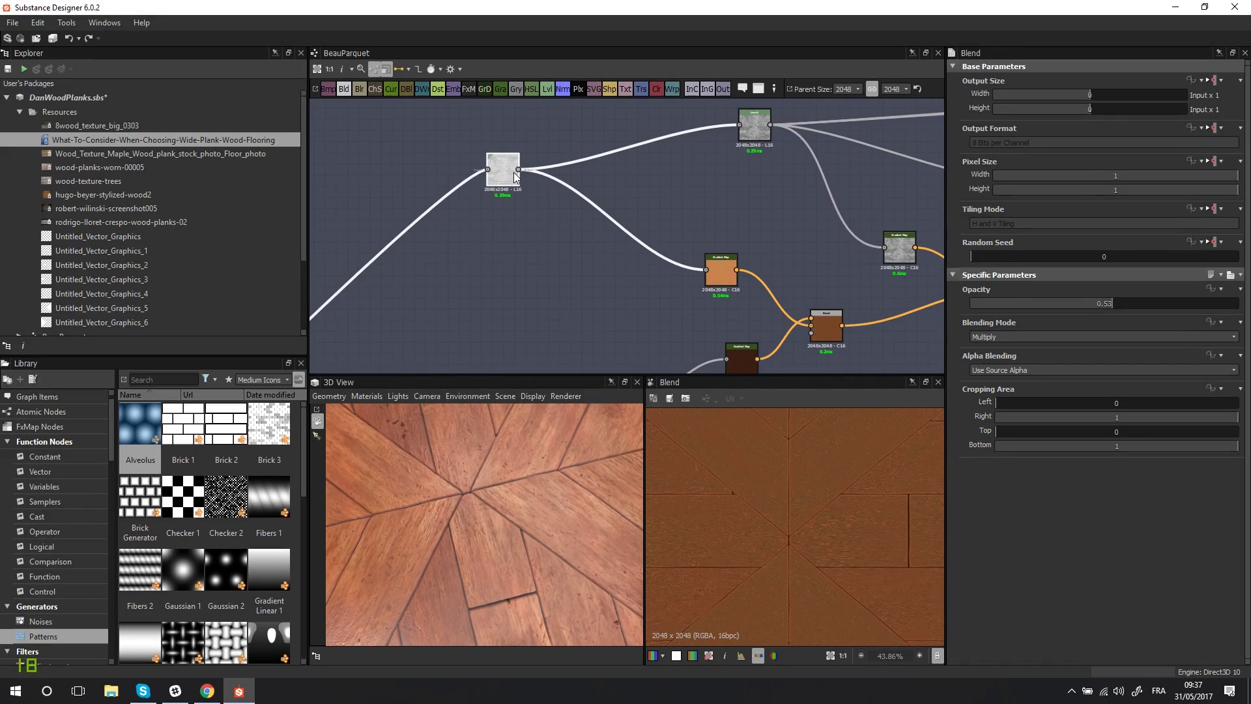
double_click(721, 270)
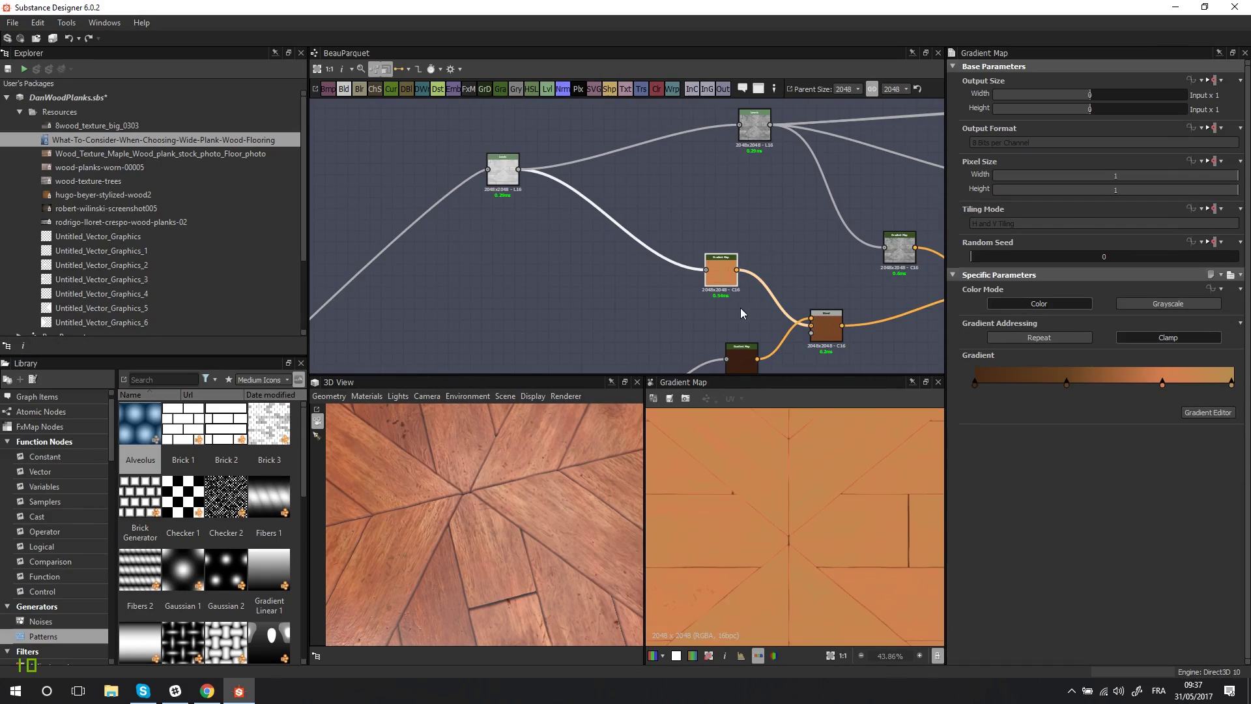
Show the Blend of the orange and dark brown Gradient Maps and examine its grain and plank edges up close.
middle_click_drag(771, 326, 576, 243)
scroll(576, 237, "up", 1)
middle_click_drag(508, 178, 526, 186)
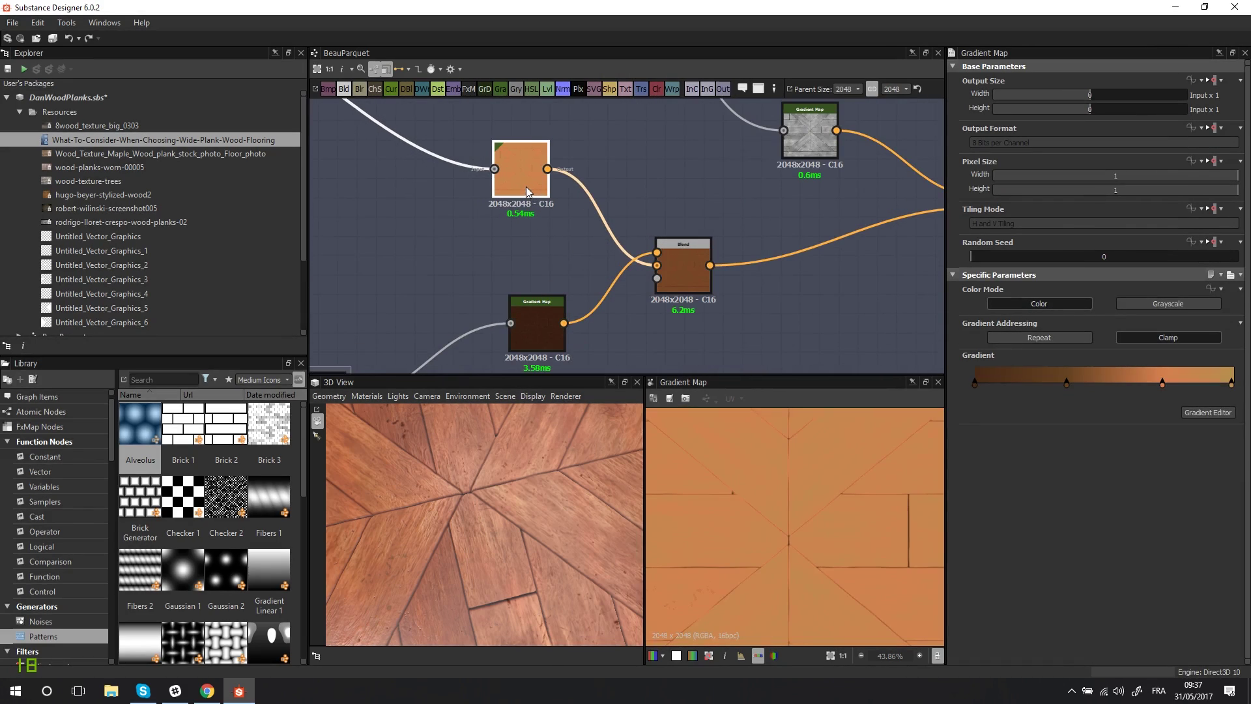
double_click(692, 274)
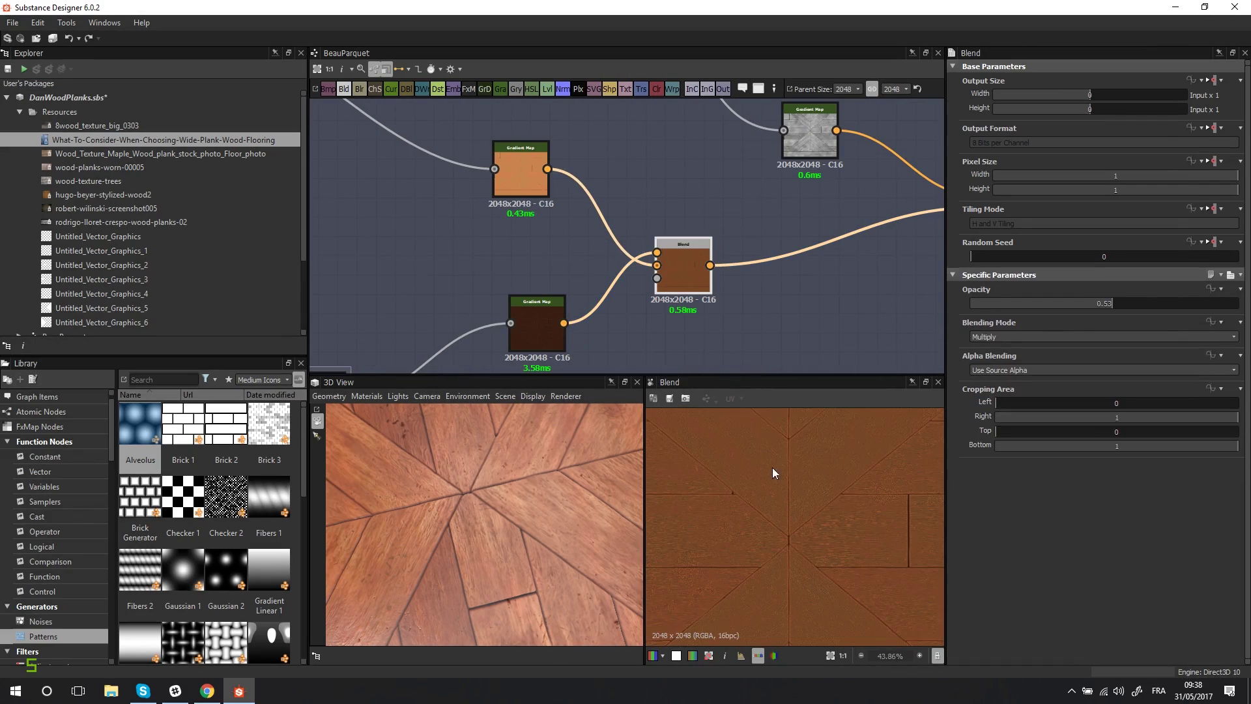
scroll(847, 498, "up", 3)
scroll(790, 461, "up", 3)
middle_click_drag(790, 462, 838, 535)
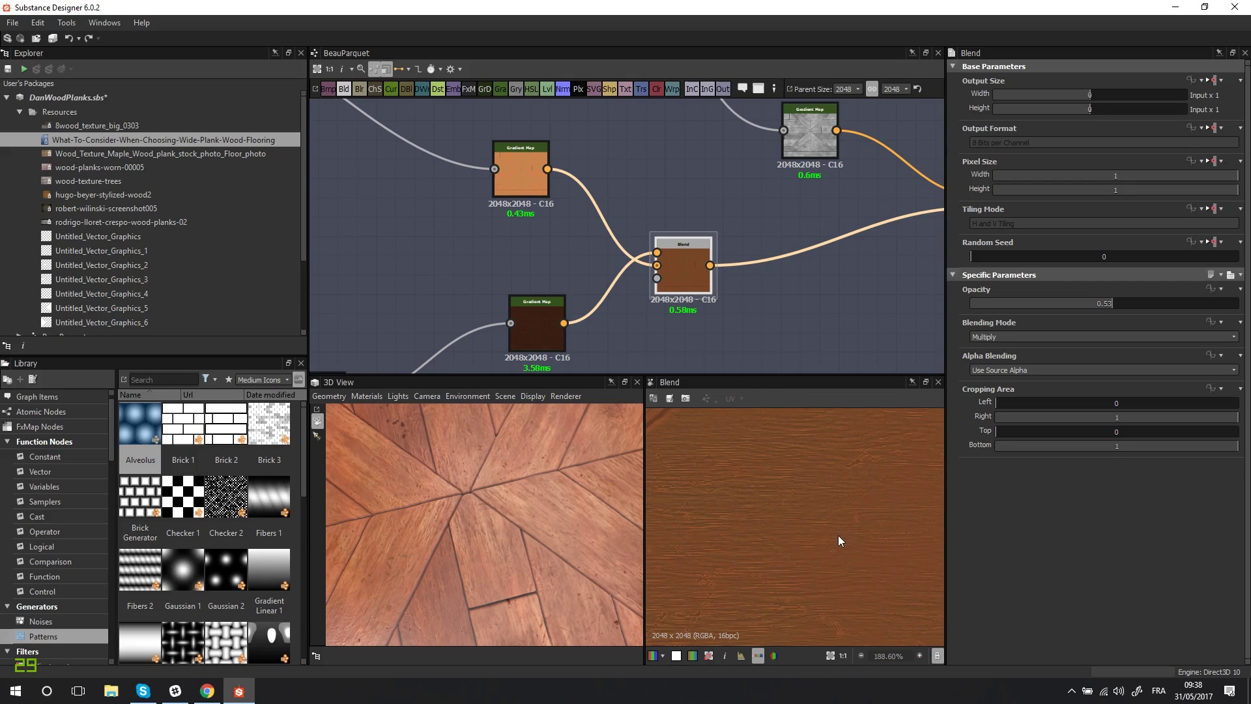
middle_click_drag(745, 524, 799, 527)
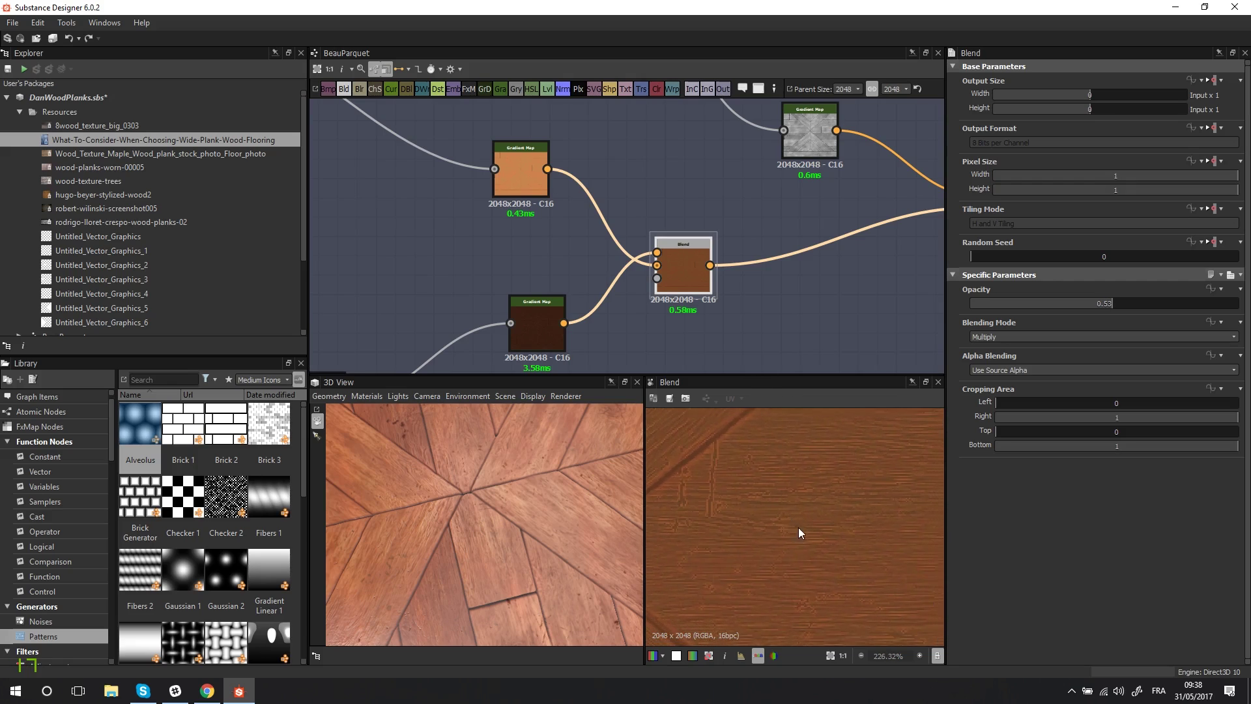
scroll(737, 510, "down", 1)
scroll(737, 510, "up", 2)
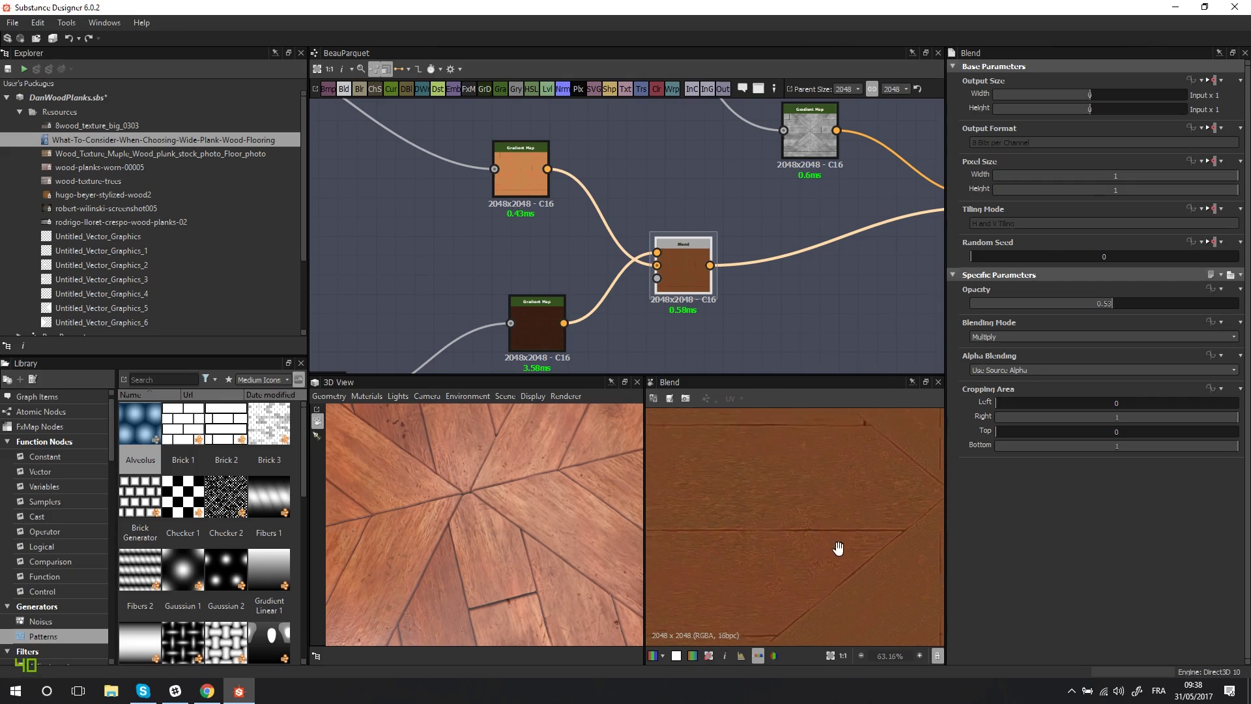
scroll(796, 515, "down", 7)
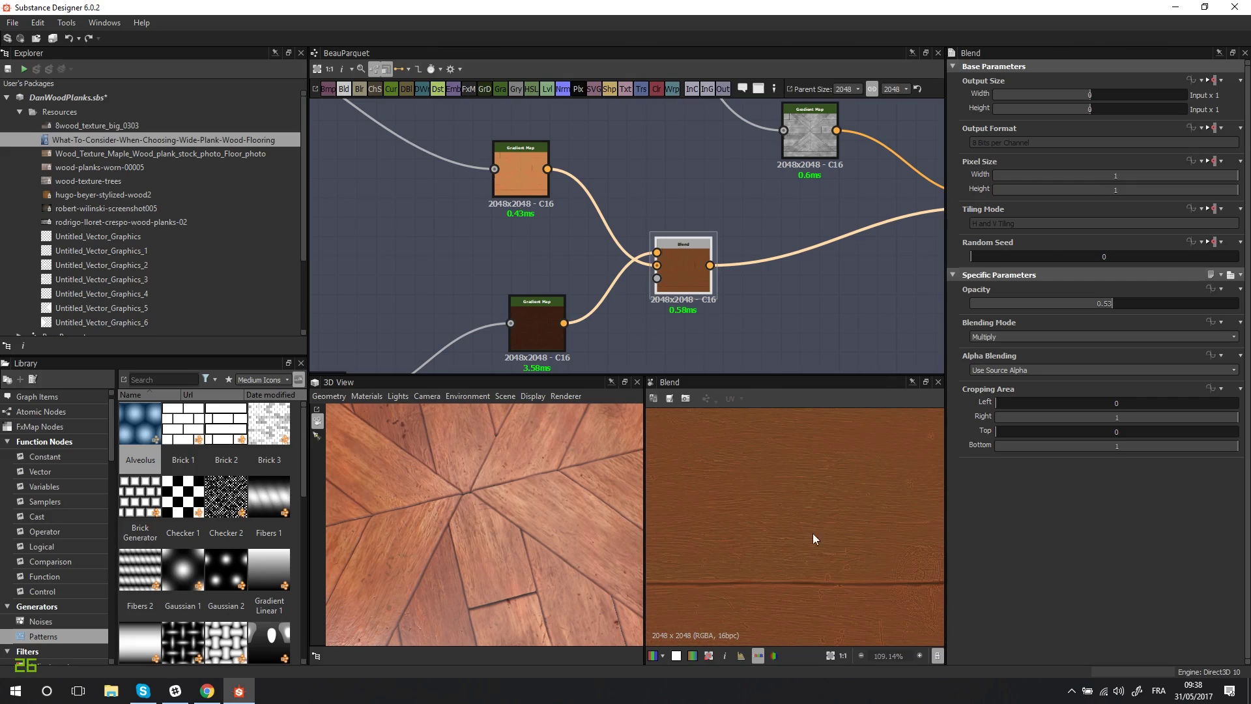
middle_click_drag(732, 539, 794, 542)
scroll(815, 494, "down", 1)
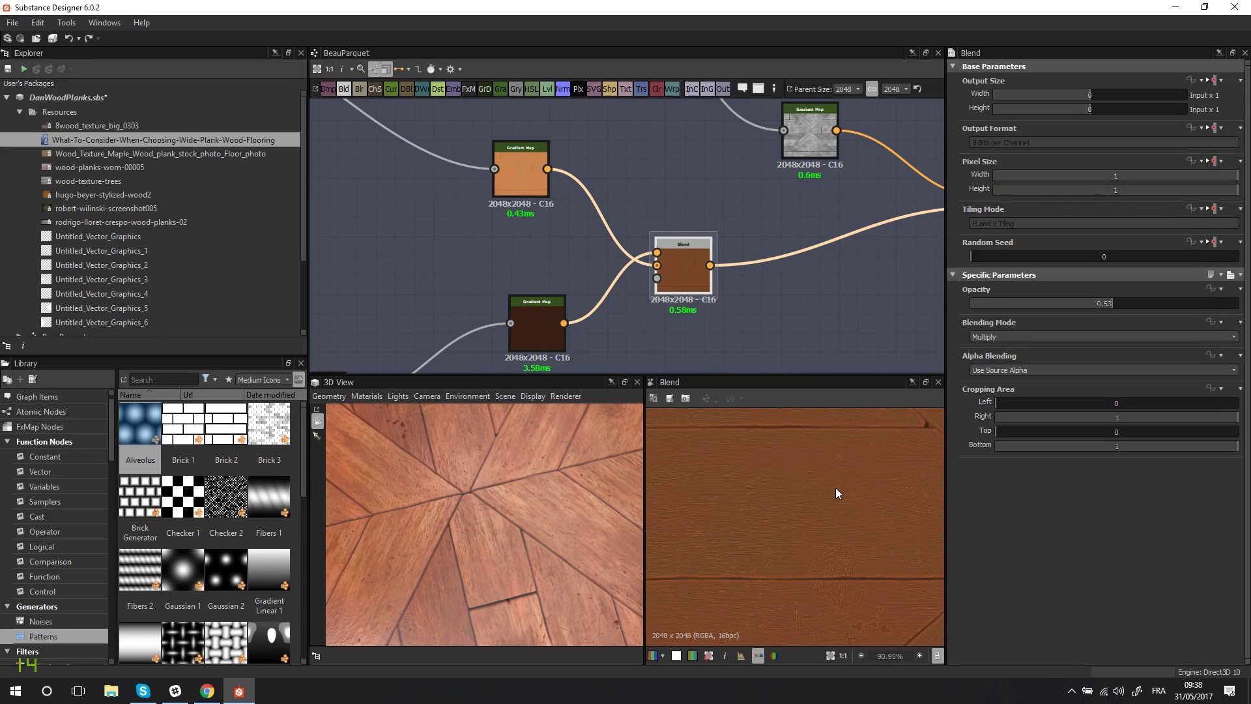
scroll(866, 567, "up", 5)
scroll(865, 154, "down", 3)
scroll(817, 182, "up", 3)
Show the grayscale Gradient Map that feeds the next Blend and examine its plank texture.
middle_click_drag(817, 182, 623, 221)
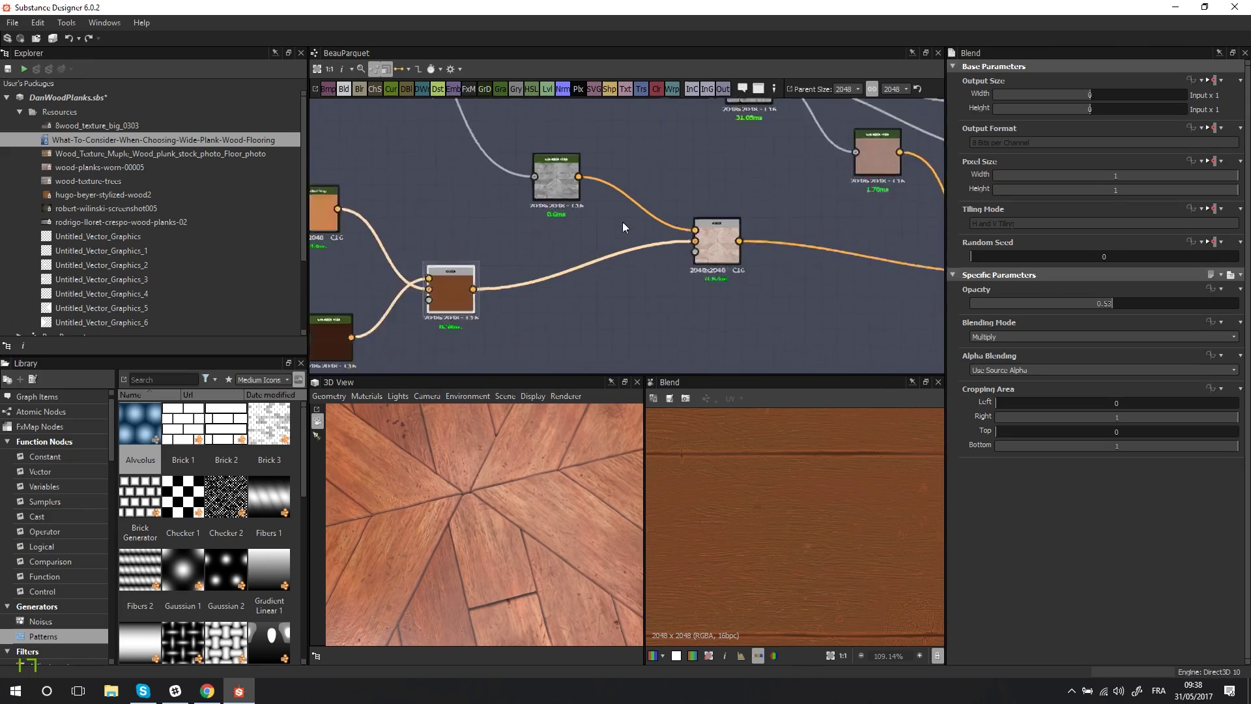
scroll(646, 232, "up", 2)
scroll(547, 193, "down", 3)
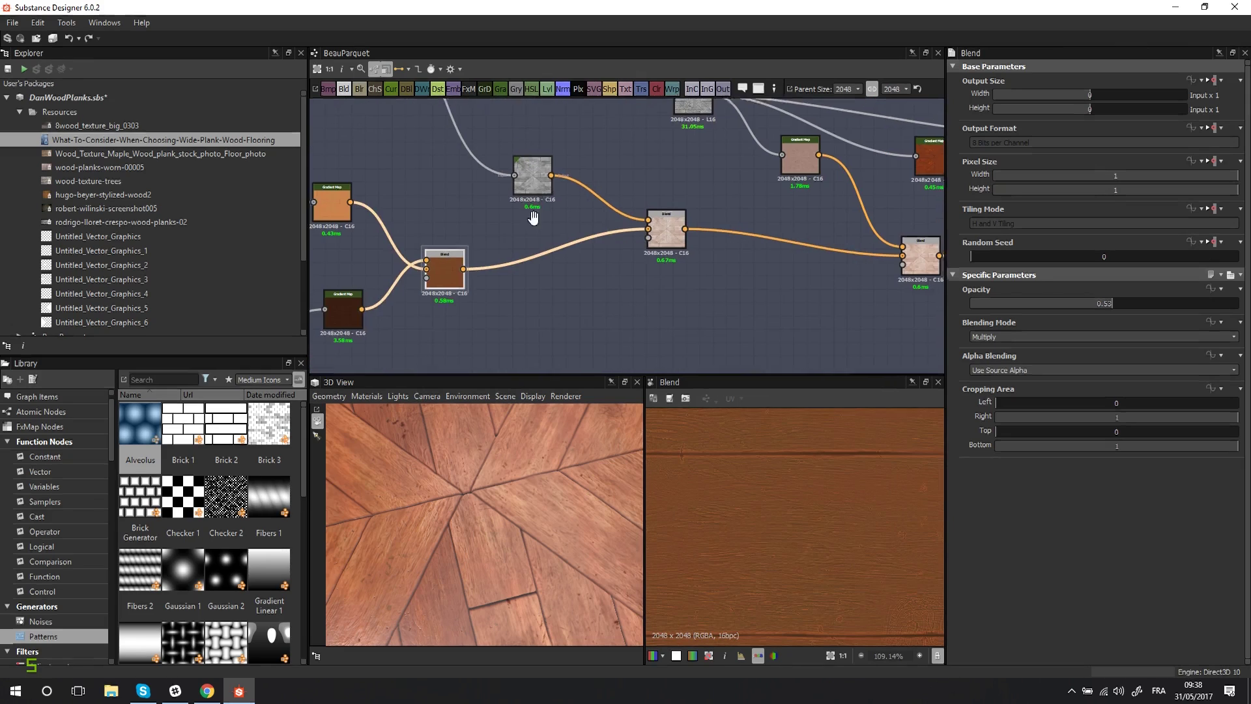
mouse_move(542, 191)
middle_mouse_down()
mouse_move(538, 316)
mouse_move(546, 210)
middle_mouse_up()
left_click(554, 204)
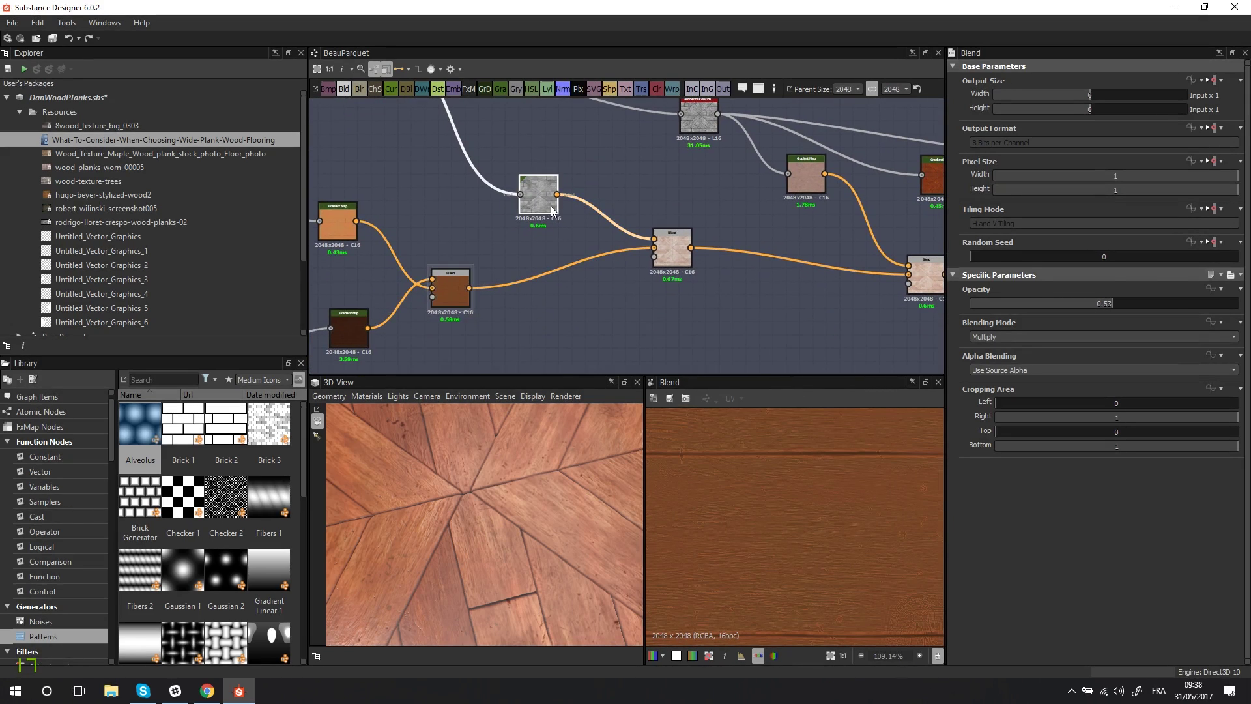
scroll(731, 500, "down", 3)
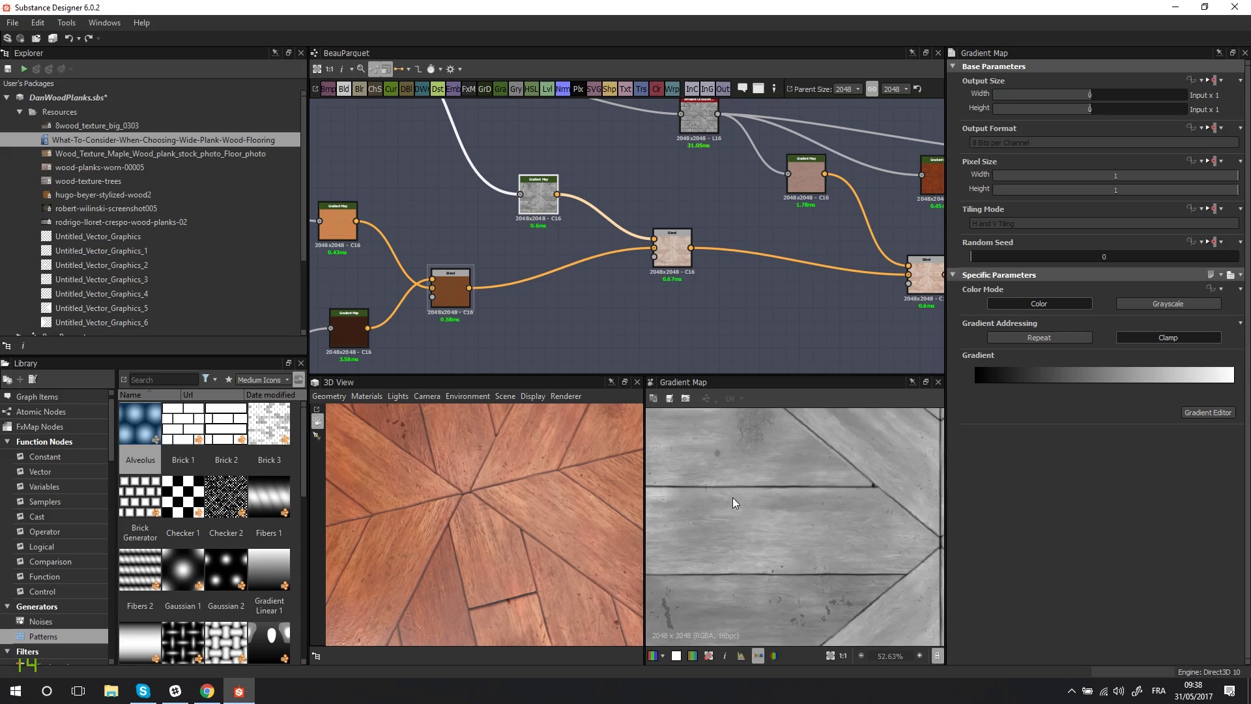
Show the Levels node feeding the grayscale Gradient Map and examine its histogram and plank shading.
middle_click_drag(362, 104, 560, 206)
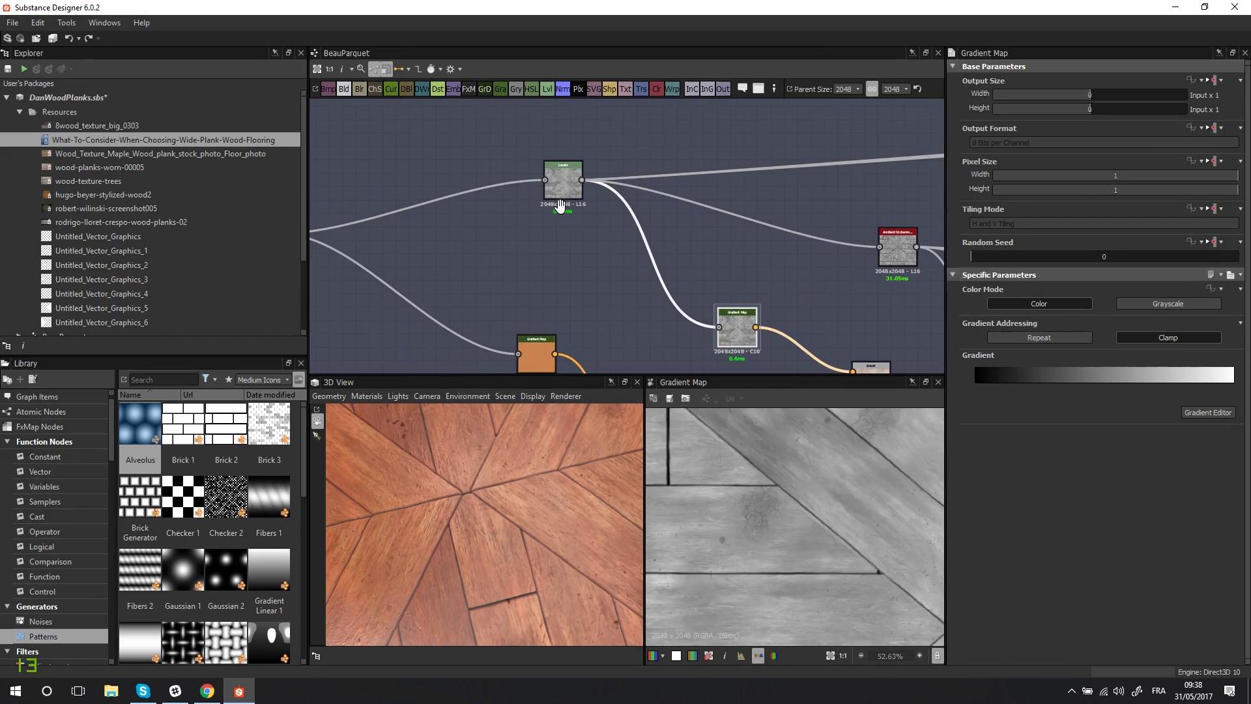
left_click(560, 189)
scroll(790, 503, "up", 4)
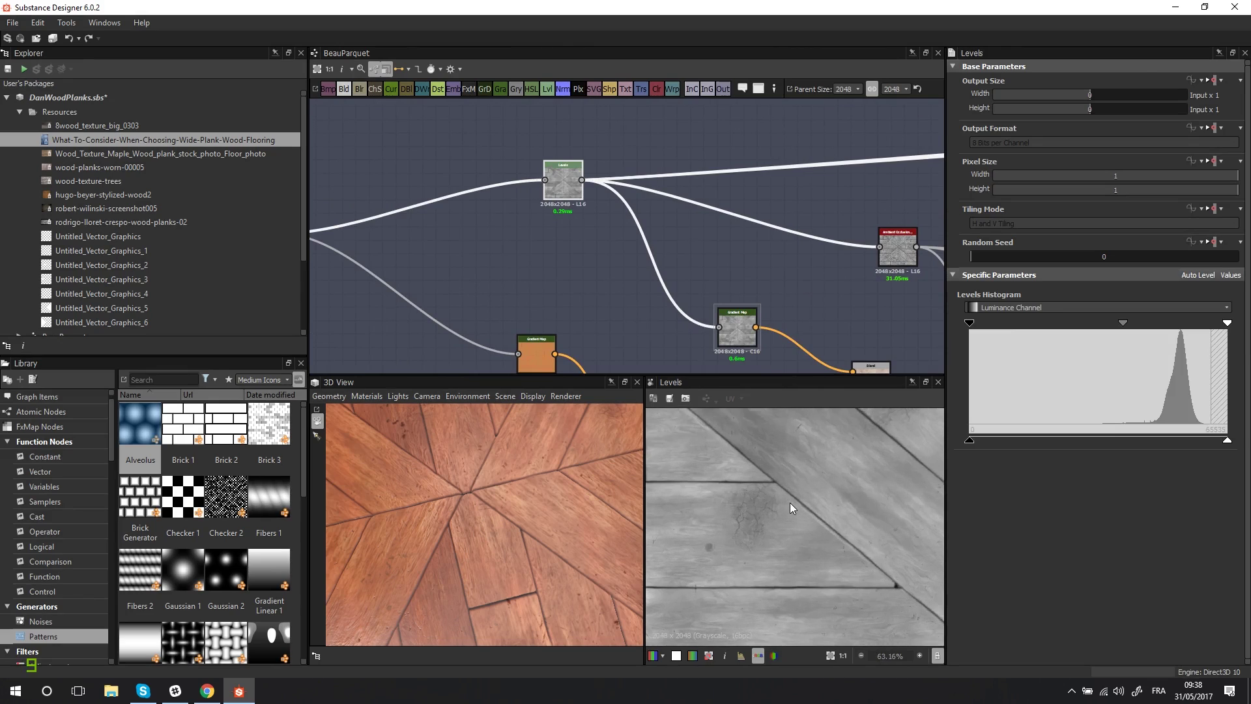
scroll(790, 503, "down", 2)
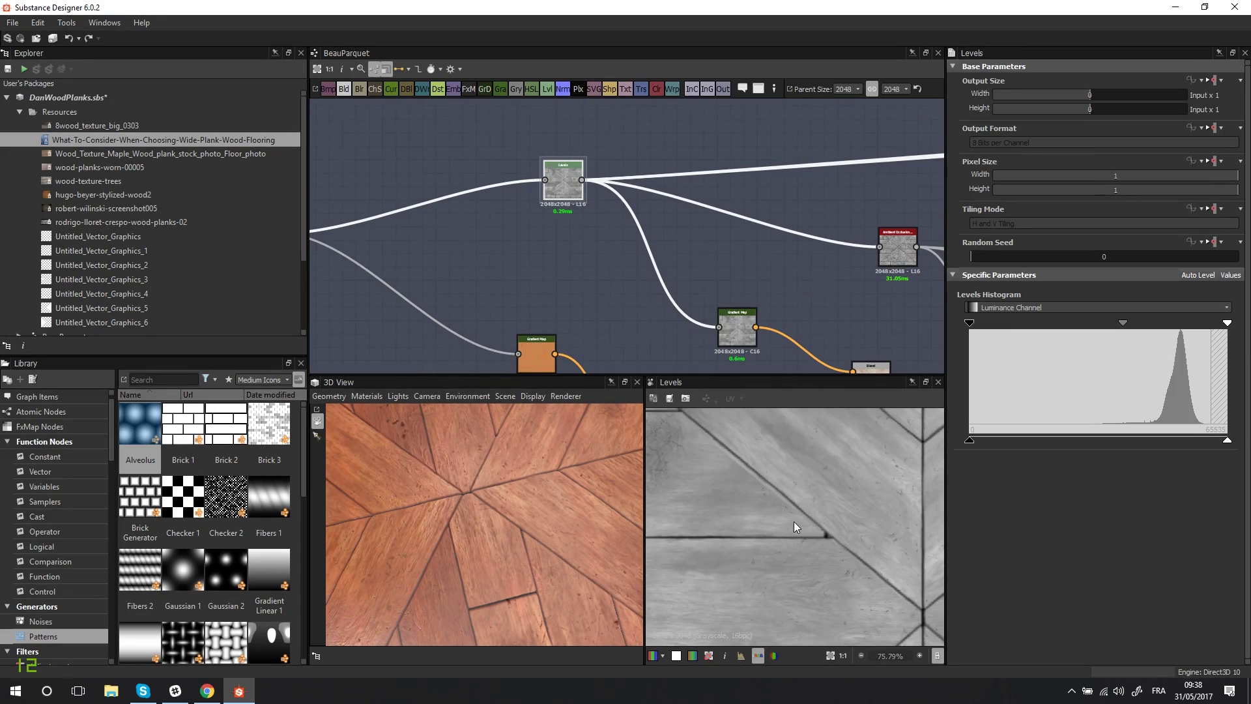
scroll(806, 491, "up", 2)
Show the Blend that combines the grayscale Gradient Map with the brown wood color, including its blending settings.
middle_click_drag(593, 232, 320, 122)
left_click(596, 277)
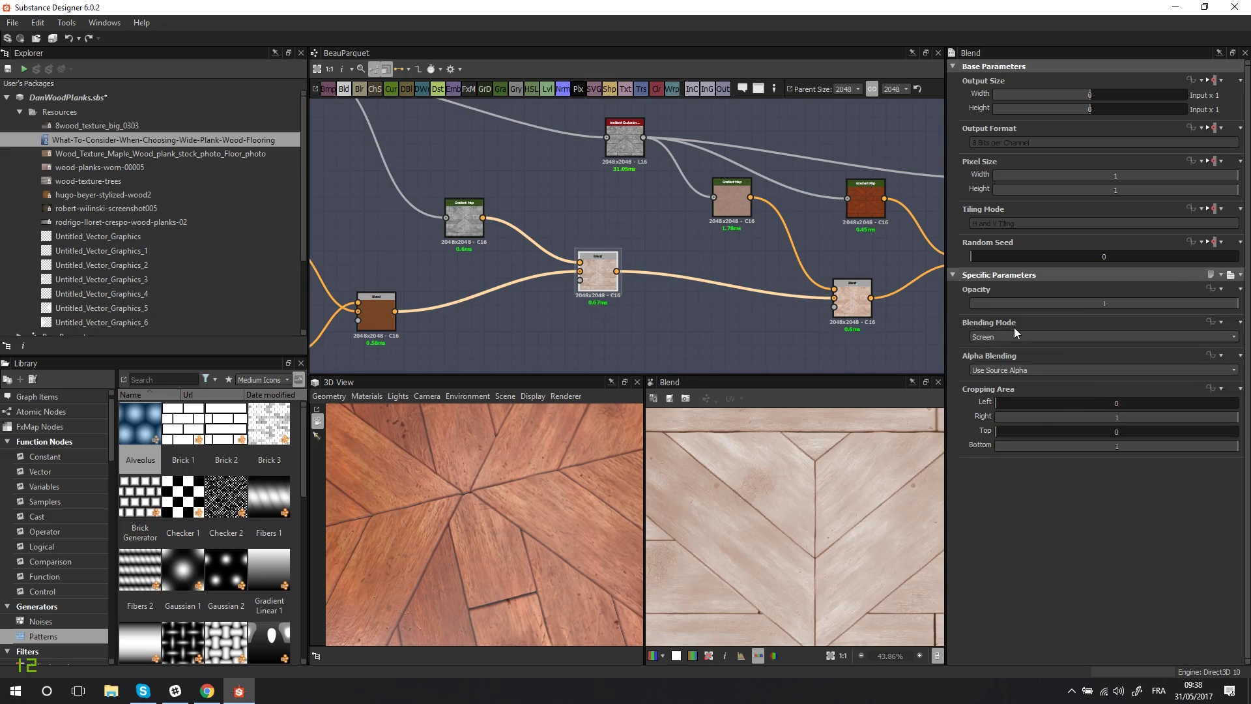
Examine the pale wood planks and joints of the Screen Blend up close across the parquet pattern.
scroll(753, 503, "down", 2)
scroll(756, 505, "up", 4)
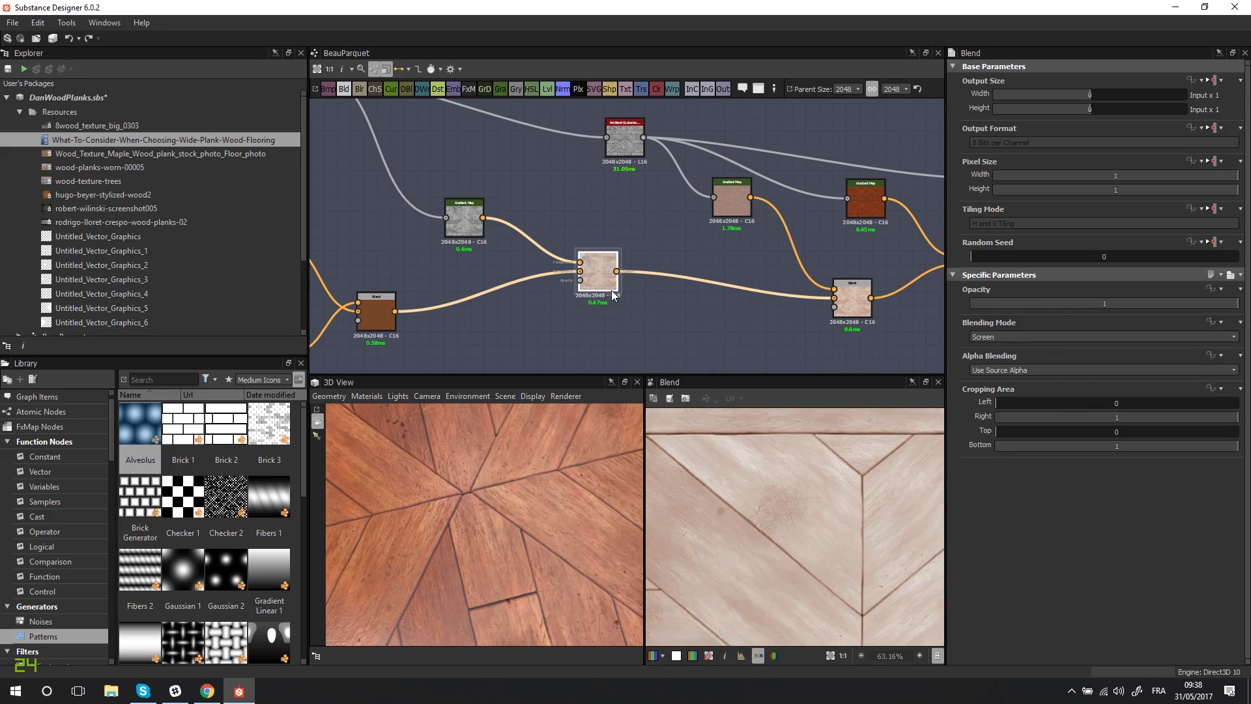
scroll(848, 577, "up", 2)
scroll(813, 510, "down", 4)
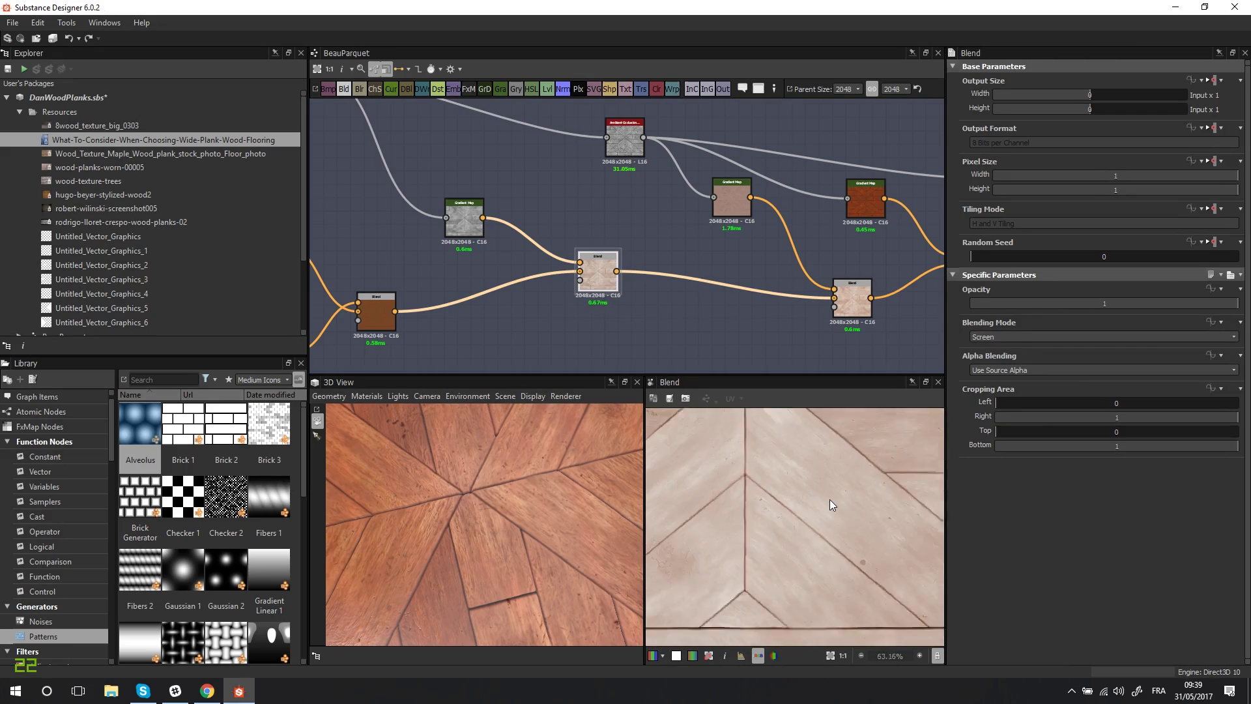
middle_click_drag(831, 499, 766, 621)
scroll(789, 576, "up", 2)
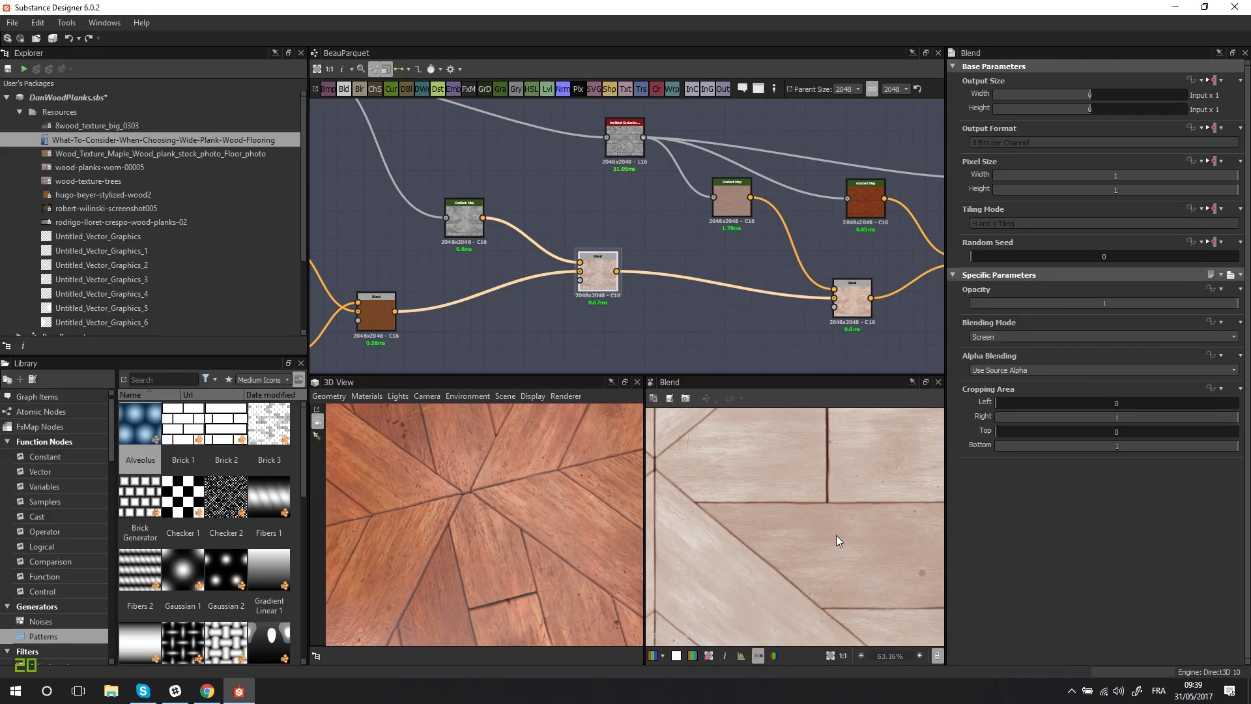
scroll(835, 534, "down", 1)
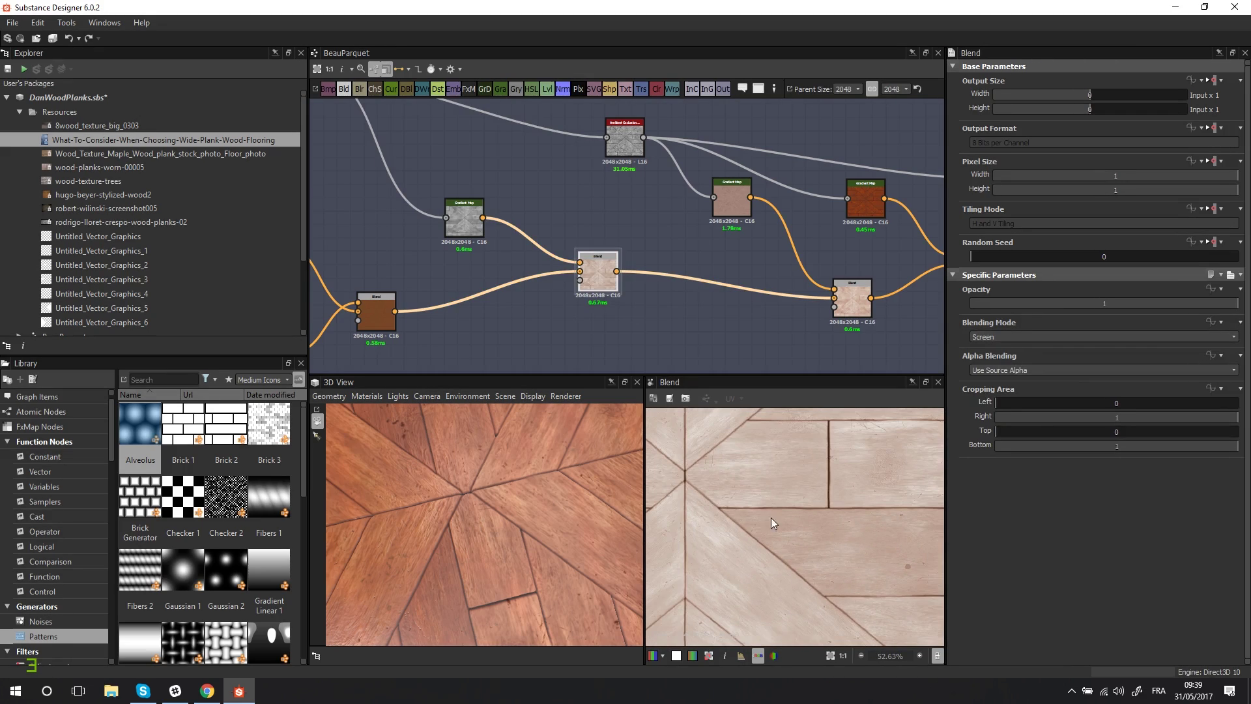
Open the What-To-Consider-When-Choosing-Wide-Plank-Wood-Flooring reference photo and examine its wood grain, knots, color variation and plank edges up close.
double_click(181, 139)
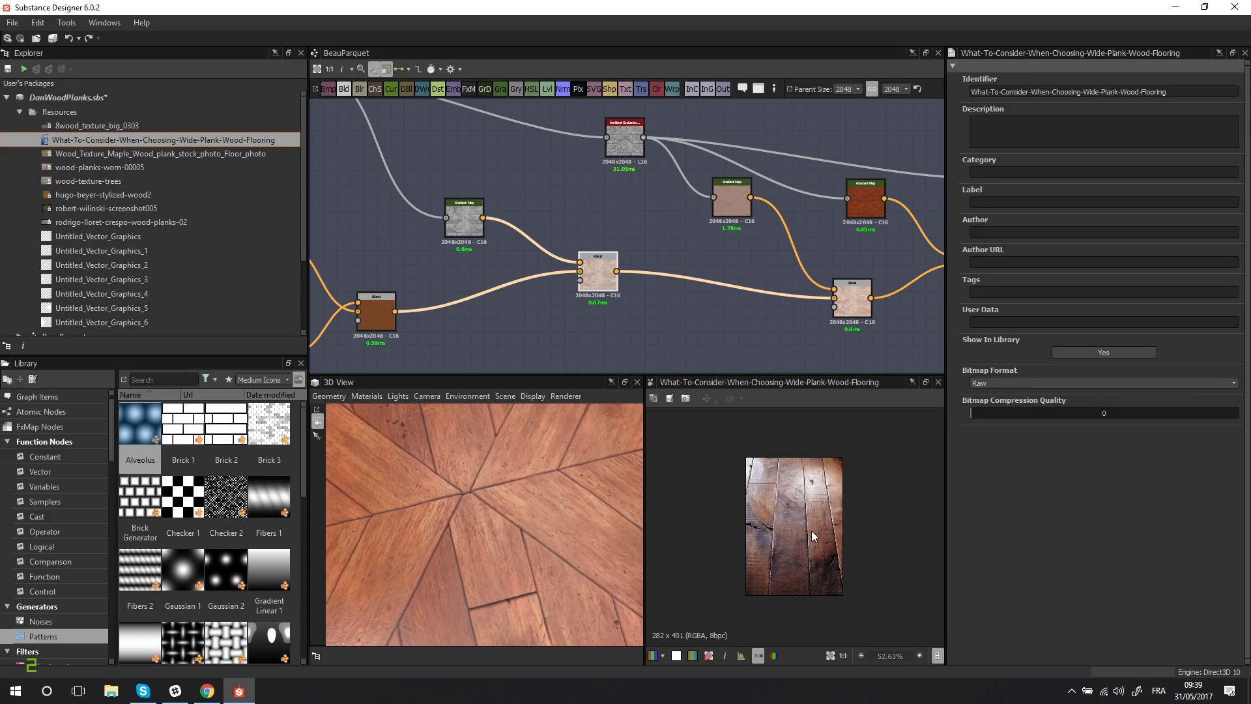
scroll(811, 532, "up", 5)
middle_click_drag(810, 532, 759, 489)
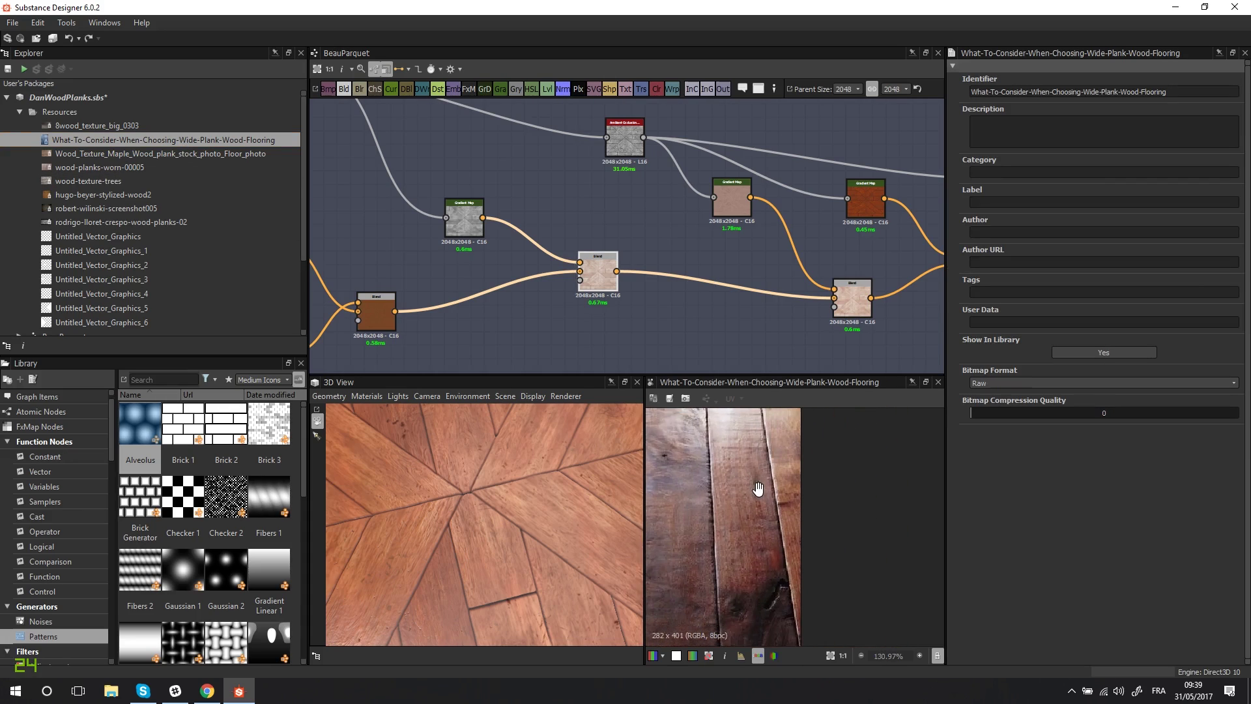
scroll(758, 489, "up", 4)
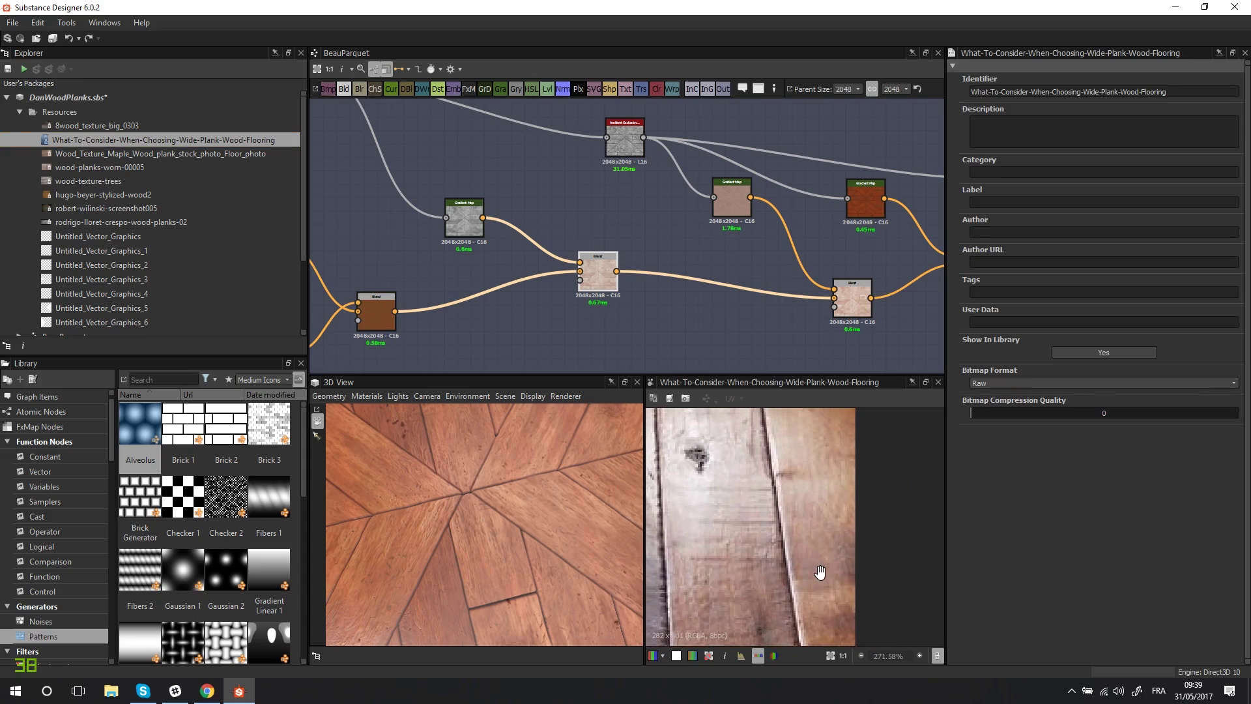
middle_click_drag(820, 572, 814, 595)
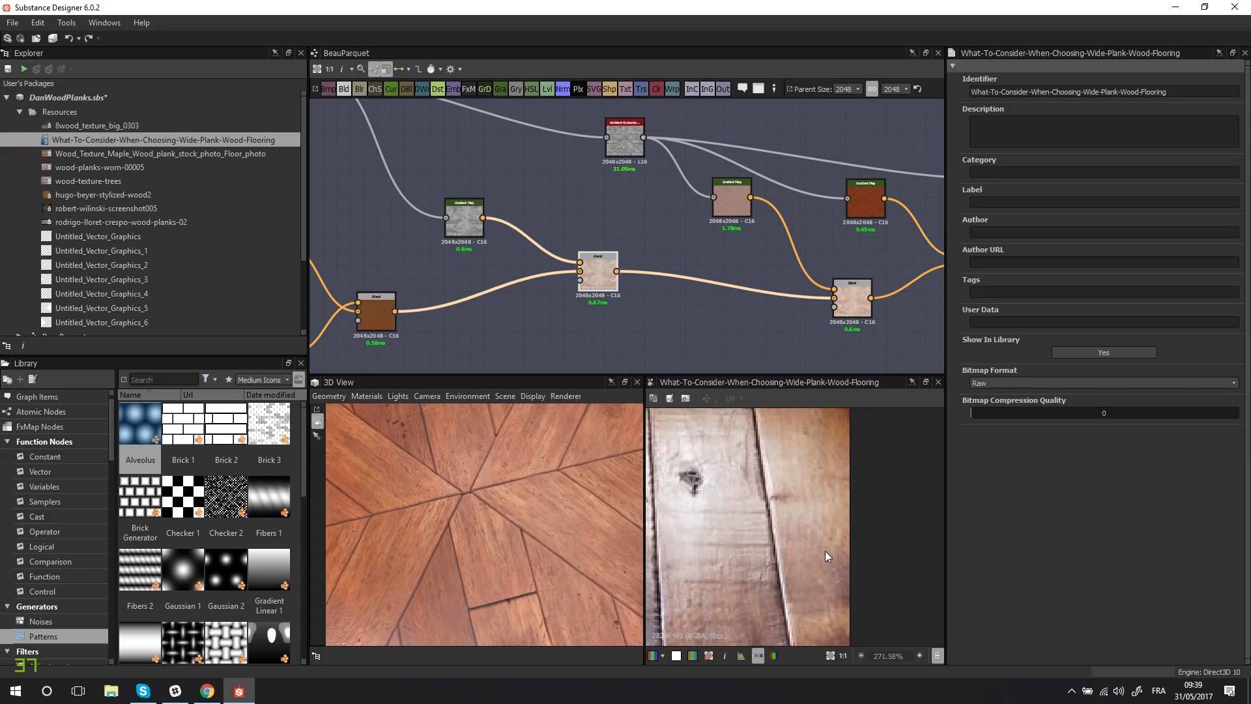
middle_click_drag(826, 551, 805, 467)
middle_click_drag(795, 583, 832, 502)
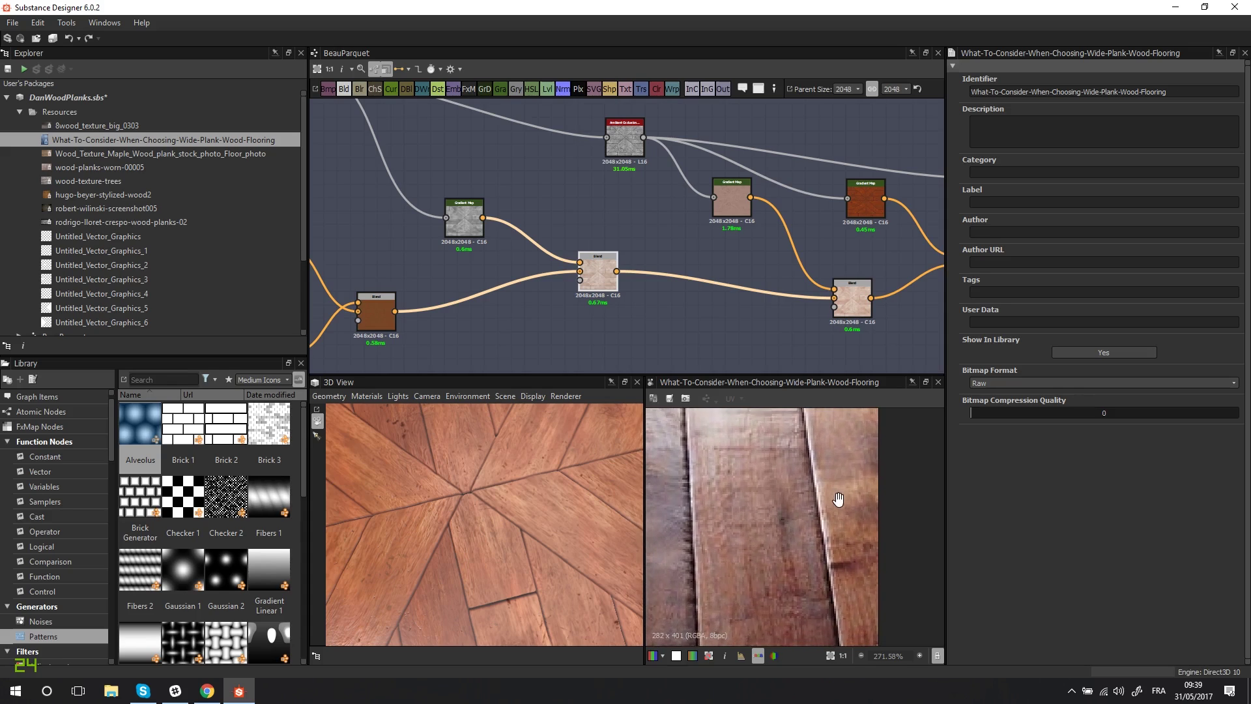
scroll(829, 527, "down", 4)
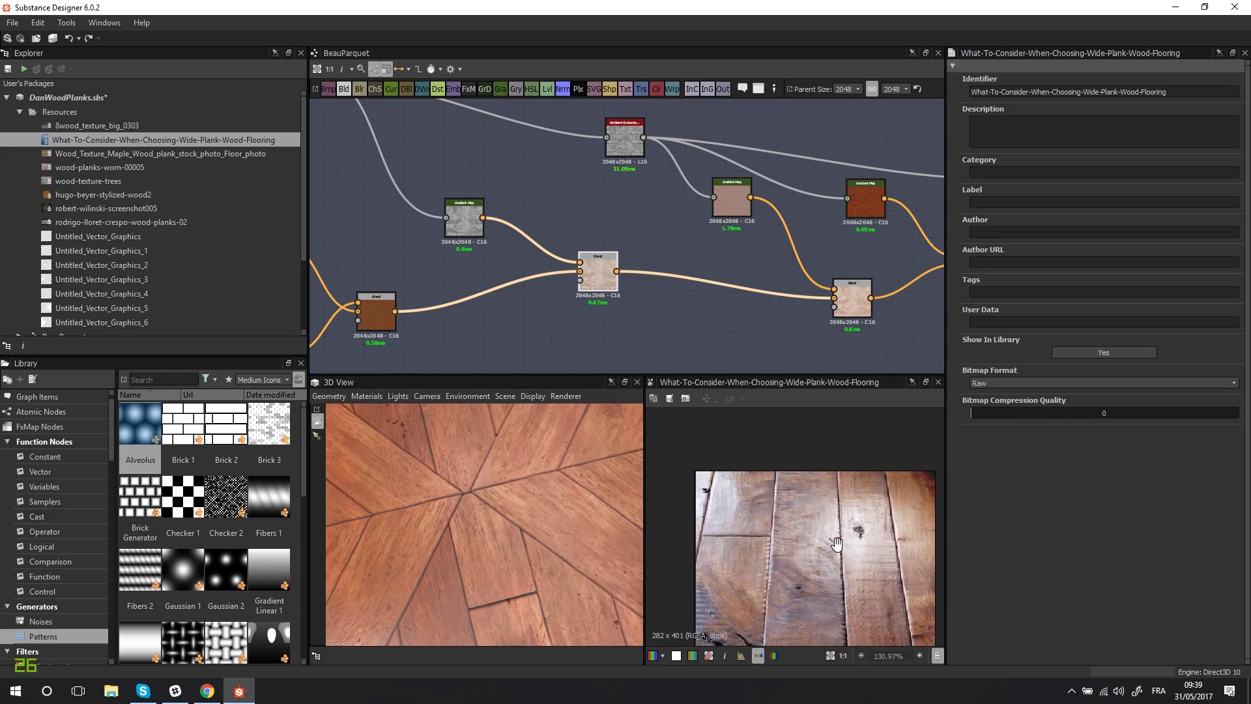
scroll(753, 506, "up", 3)
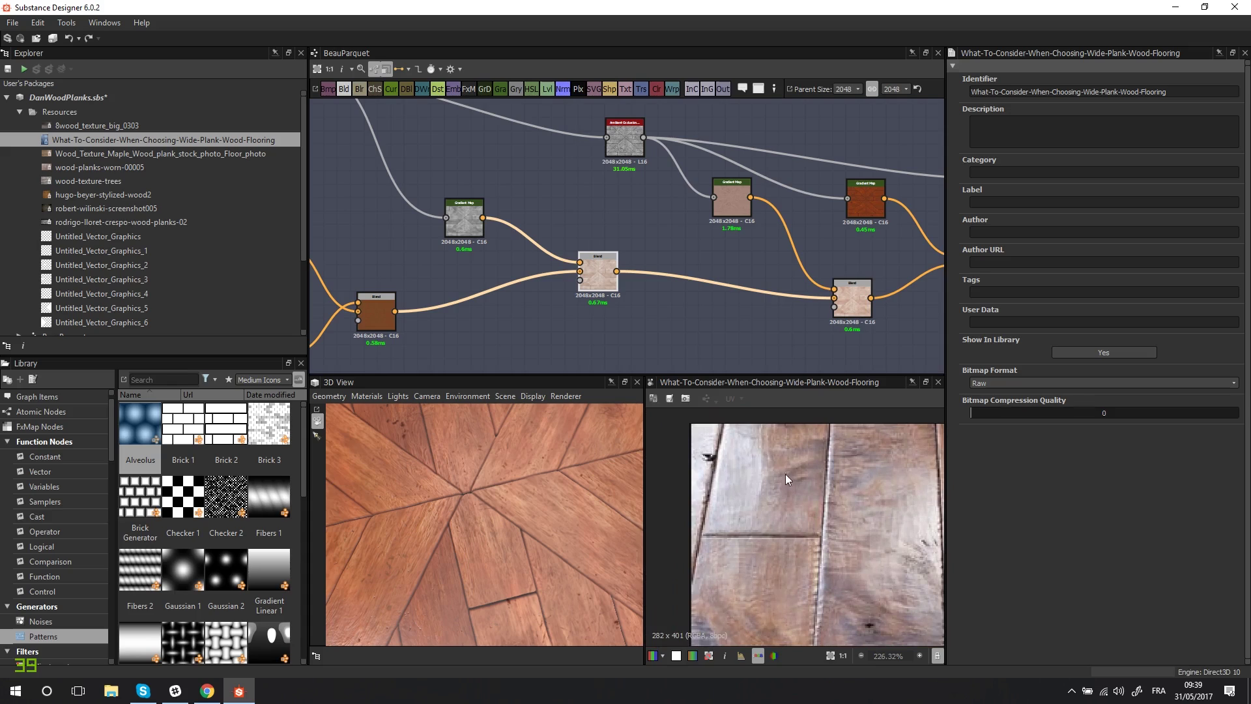
scroll(788, 502, "down", 3)
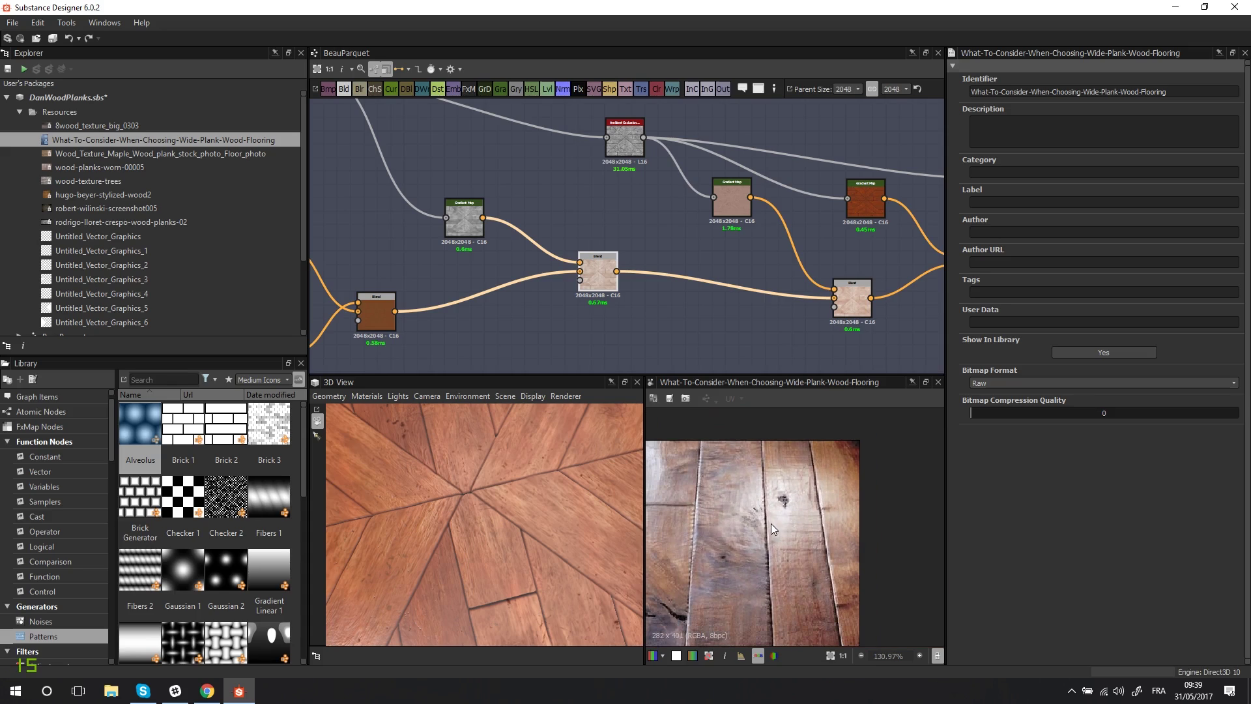
middle_click_drag(712, 512, 799, 416)
middle_click_drag(827, 520, 765, 504)
scroll(733, 505, "up", 5)
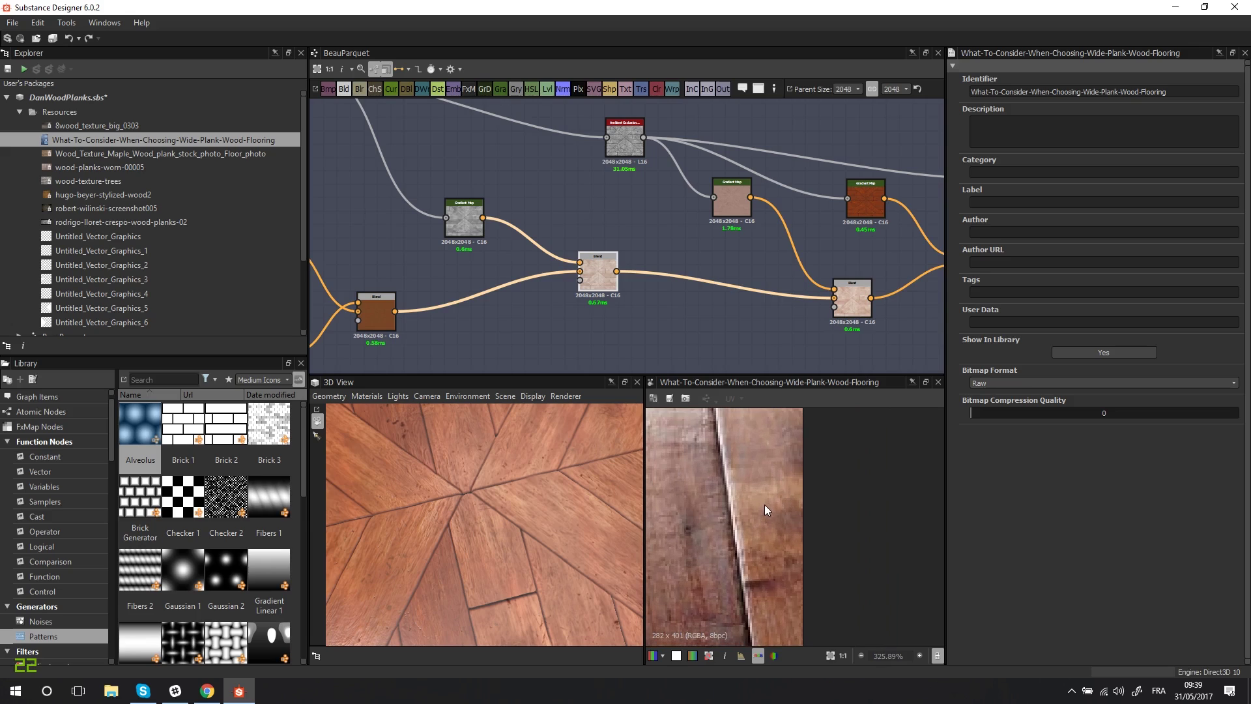
scroll(773, 510, "down", 1)
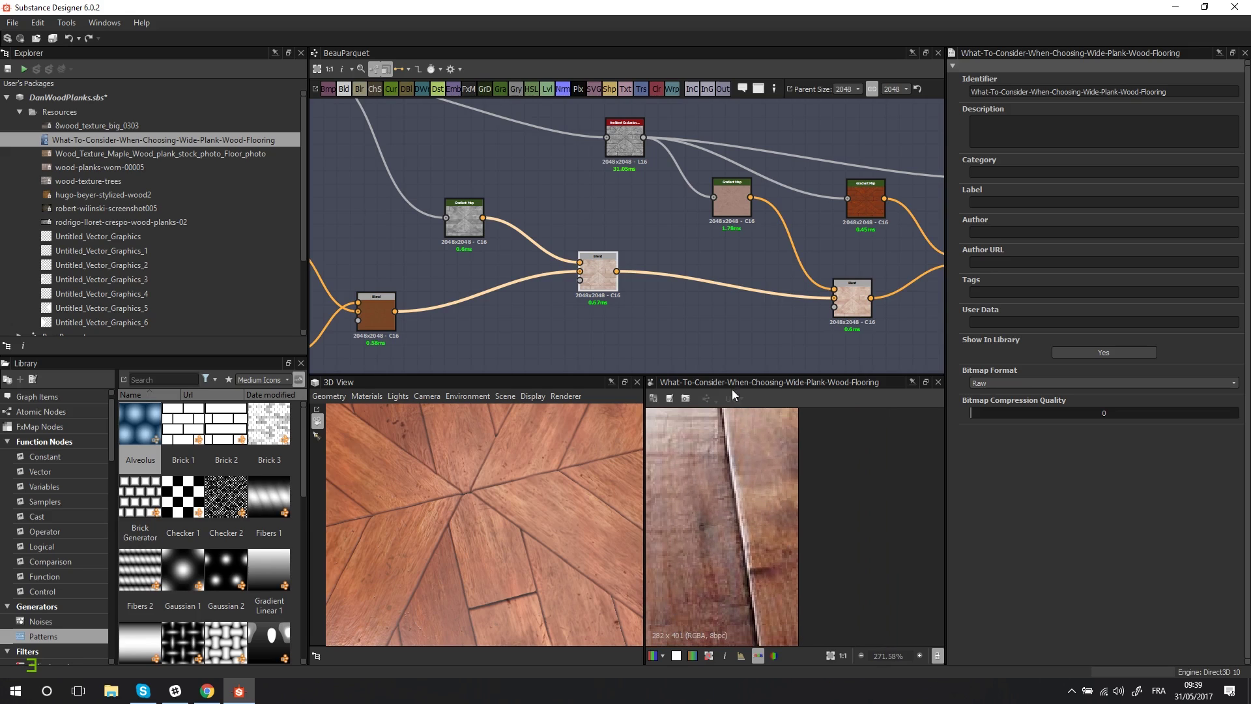
Show the Ambient Occlusion (HBAO) node's settings, and shift the pinkish-brown Gradient Map it feeds slightly down while showing its gradient.
middle_click_drag(719, 324, 614, 332)
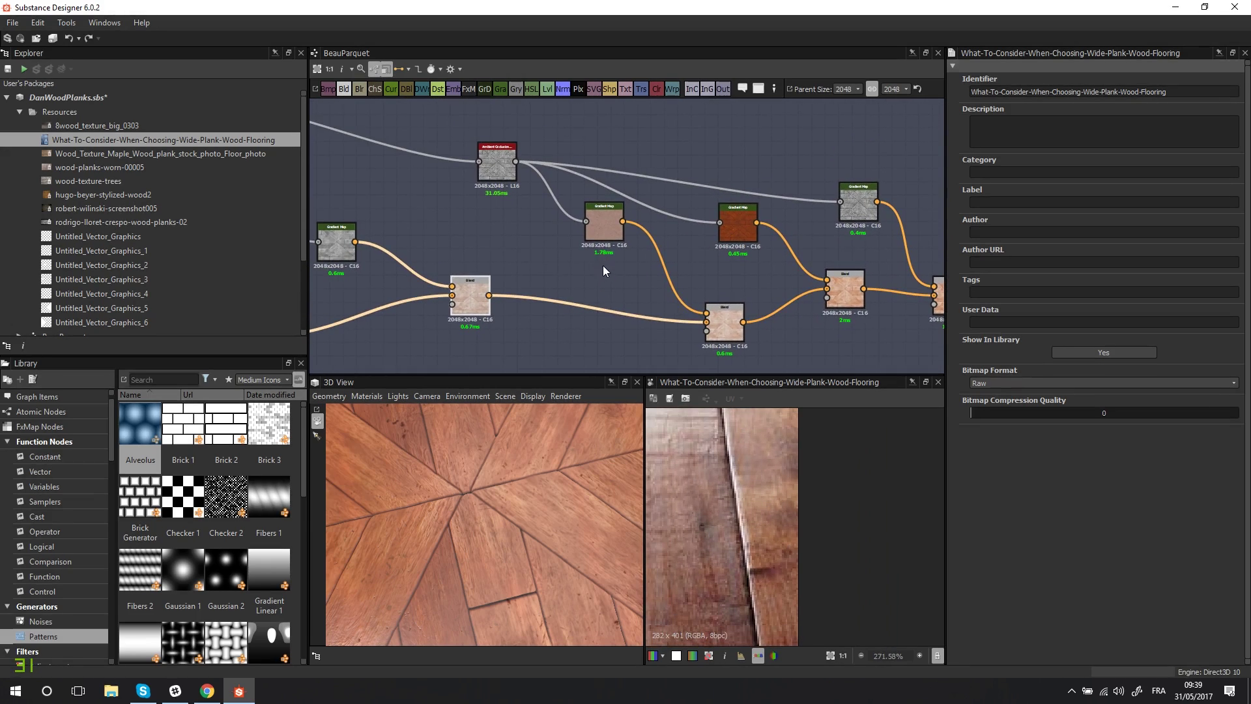
left_click(502, 168)
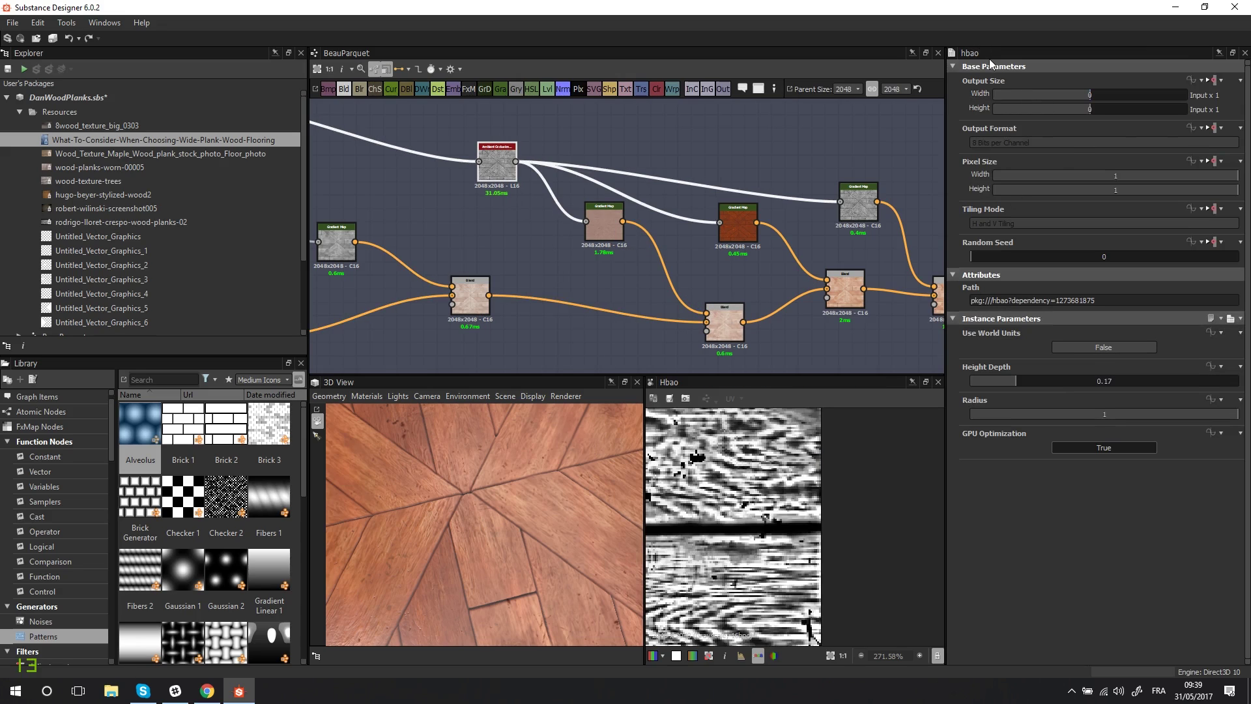
left_click_drag(604, 223, 623, 248)
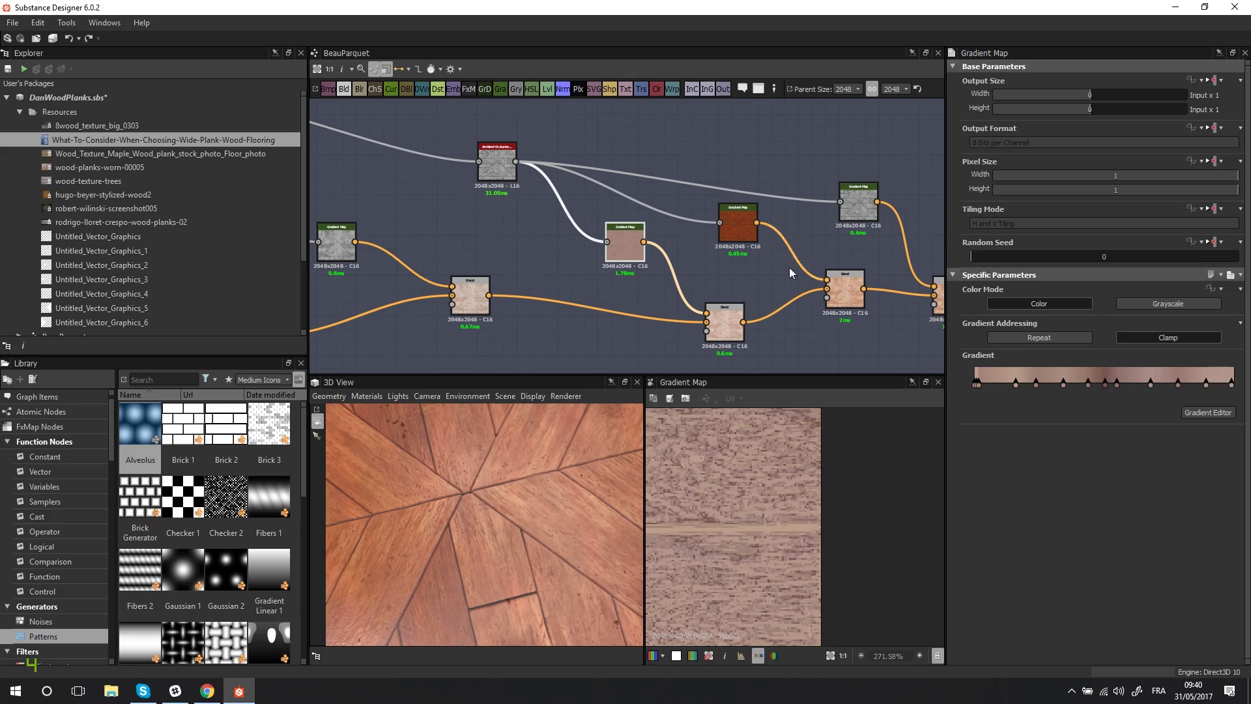
Show the Overlay Blend that adds the pinkish-brown Gradient Map and examine its fine wood grain and settings.
middle_click_drag(733, 271, 668, 230)
left_click(657, 286)
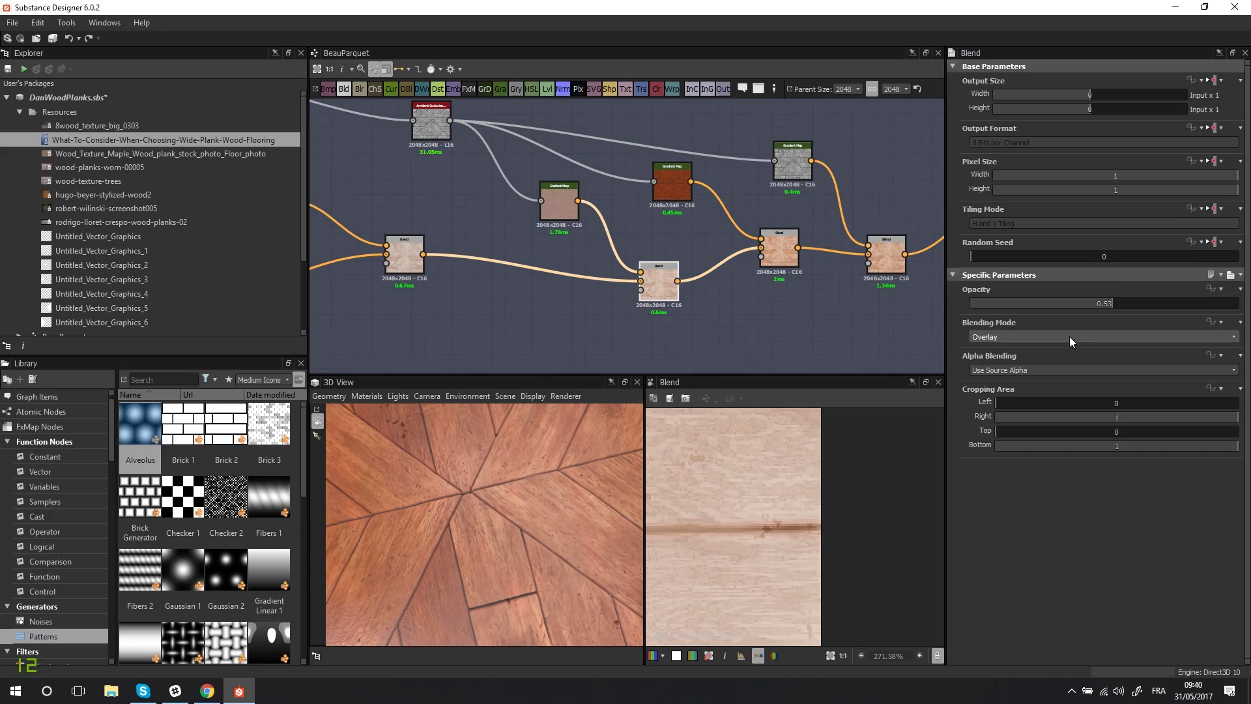
scroll(787, 526, "up", 4)
scroll(755, 573, "down", 10)
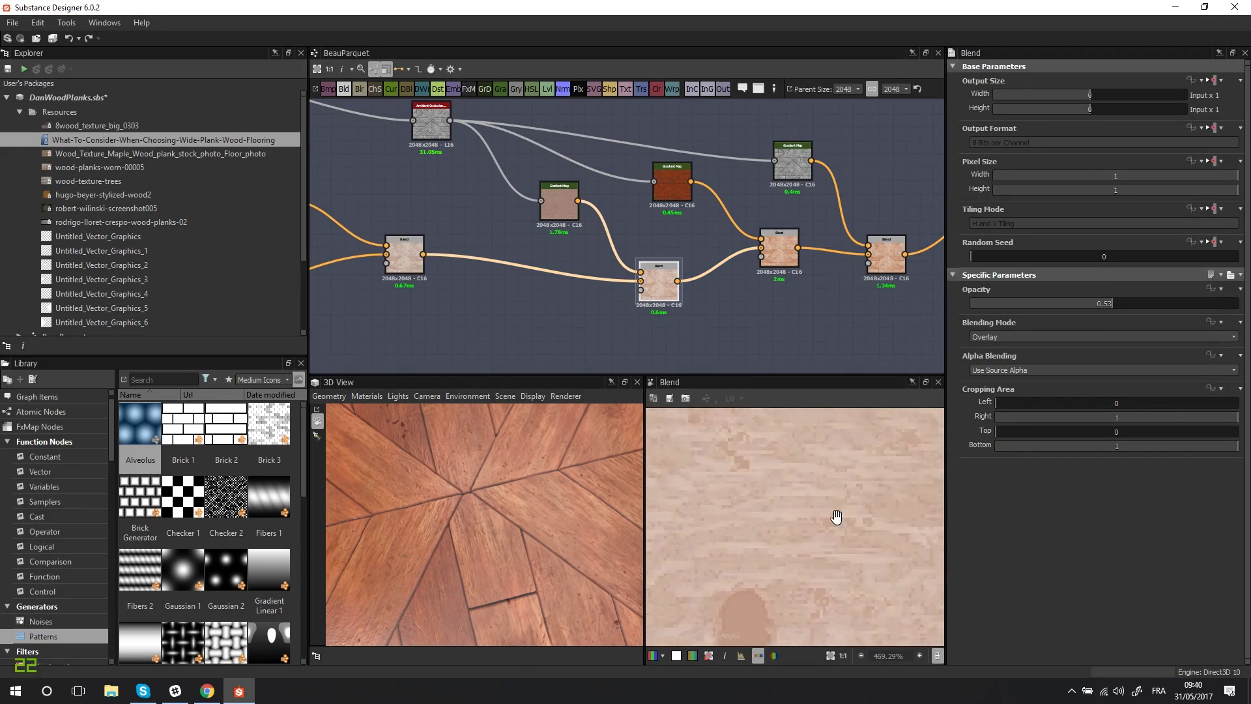
scroll(774, 545, "up", 6)
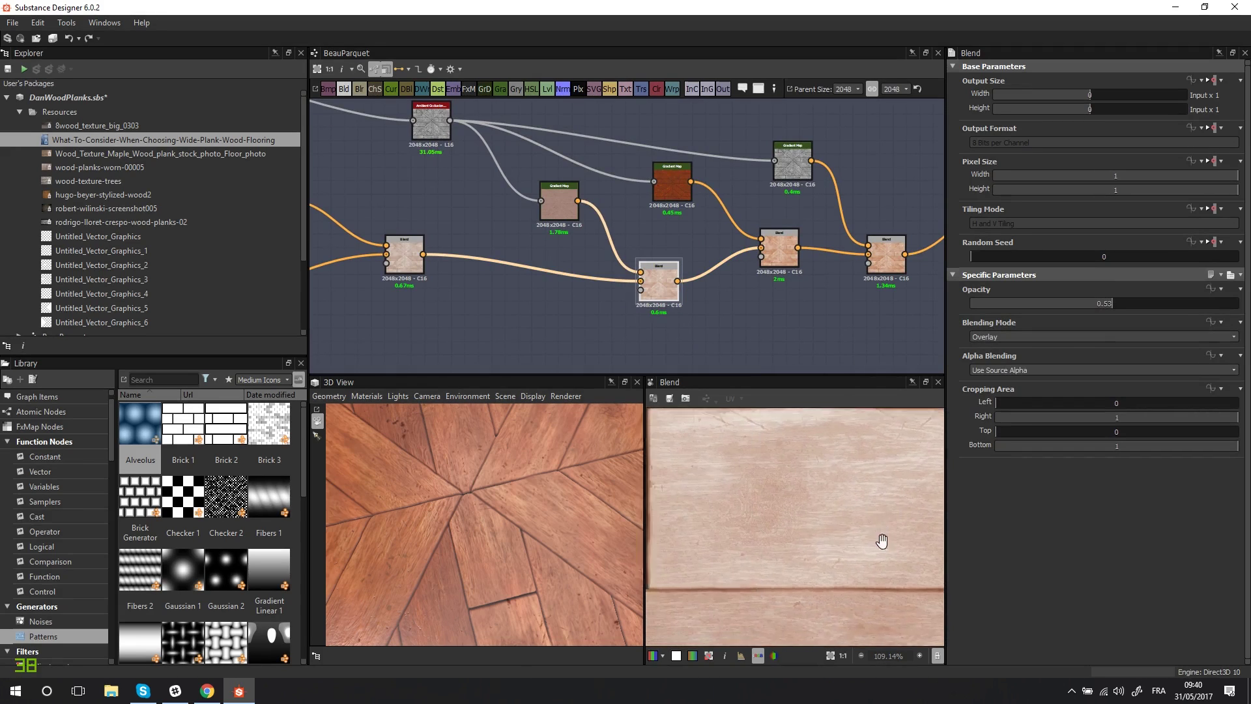
scroll(792, 499, "down", 4)
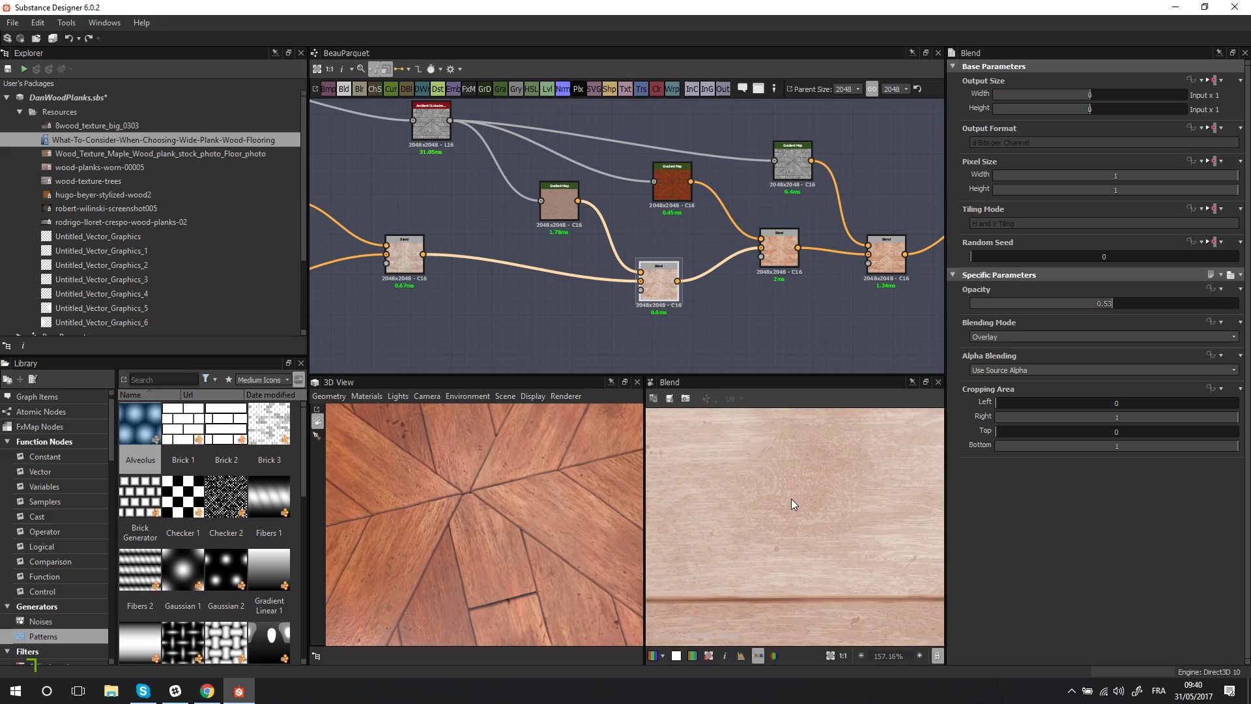
scroll(819, 580, "up", 3)
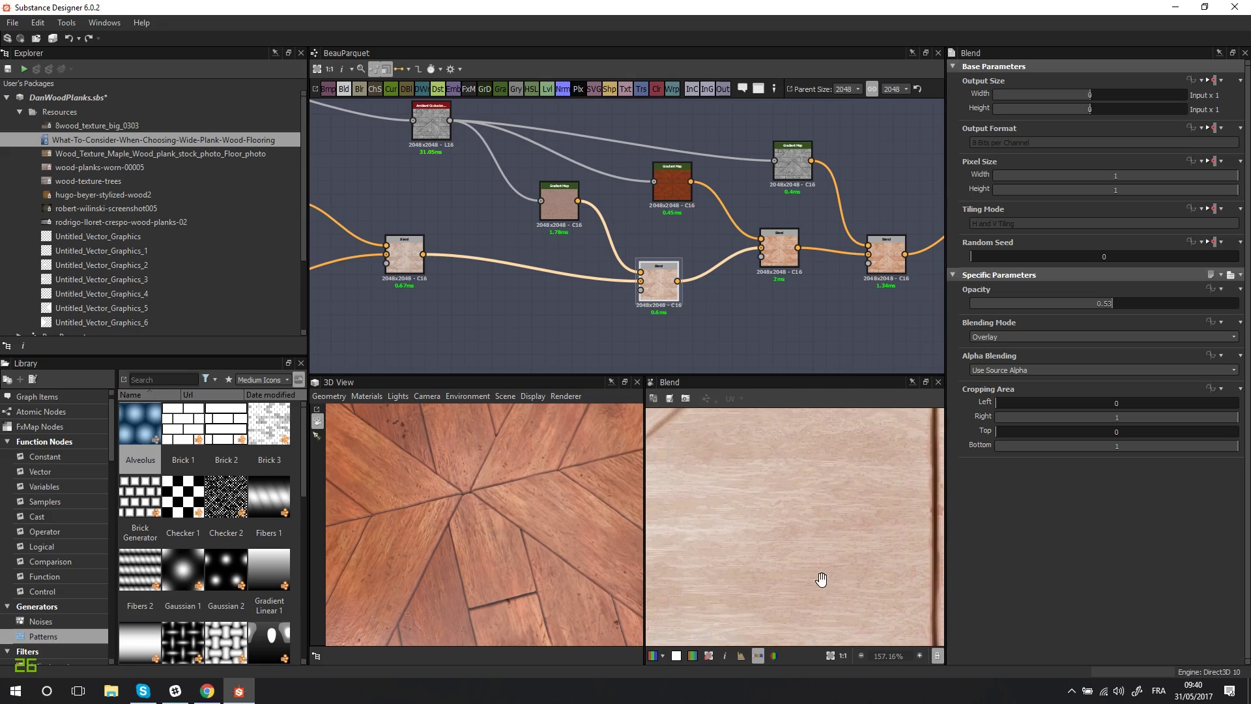
scroll(755, 521, "down", 6)
scroll(805, 491, "up", 2)
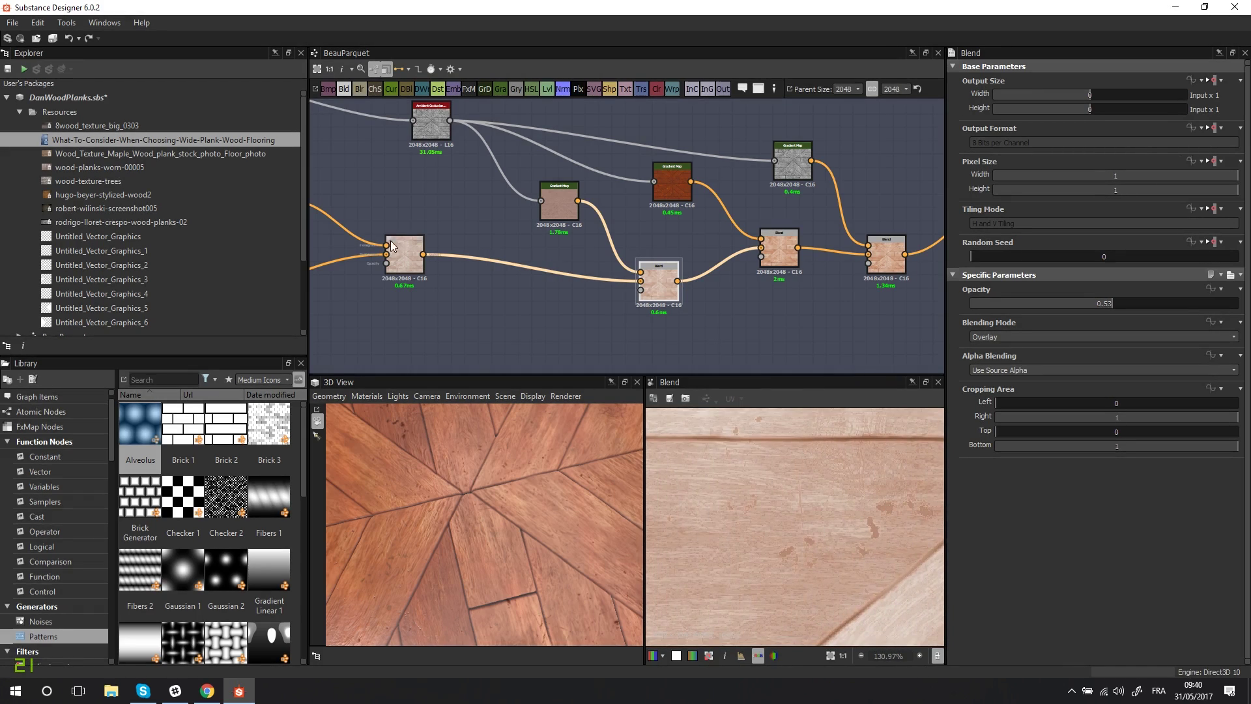
Compare the Screen Blend with the Overlay Blend that follows it on the same planks.
left_click(412, 267)
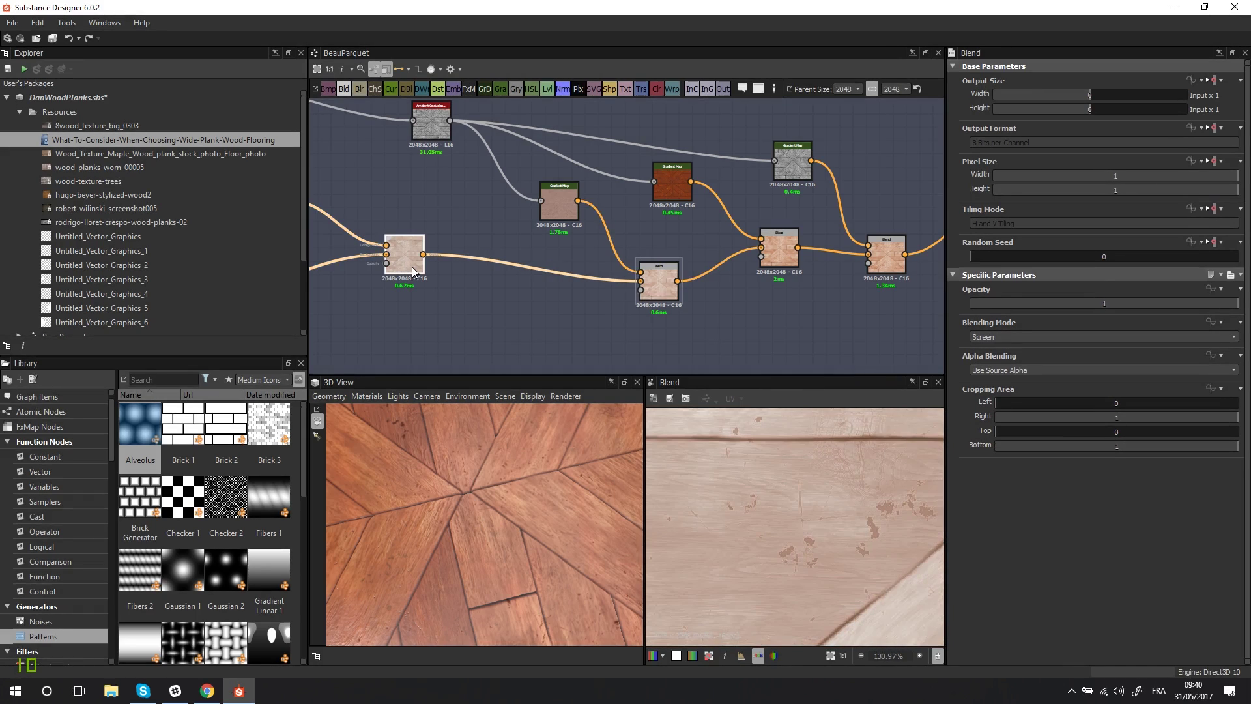
left_click(663, 287)
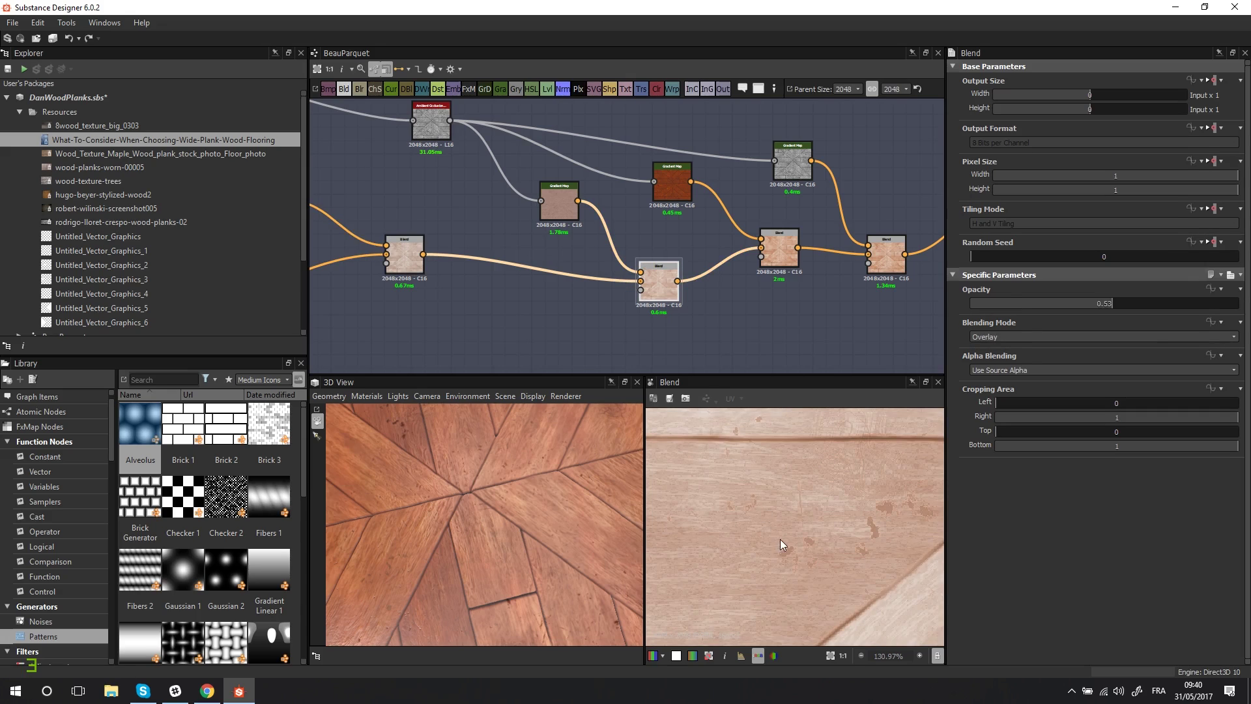
scroll(782, 544, "up", 3)
scroll(785, 549, "down", 5)
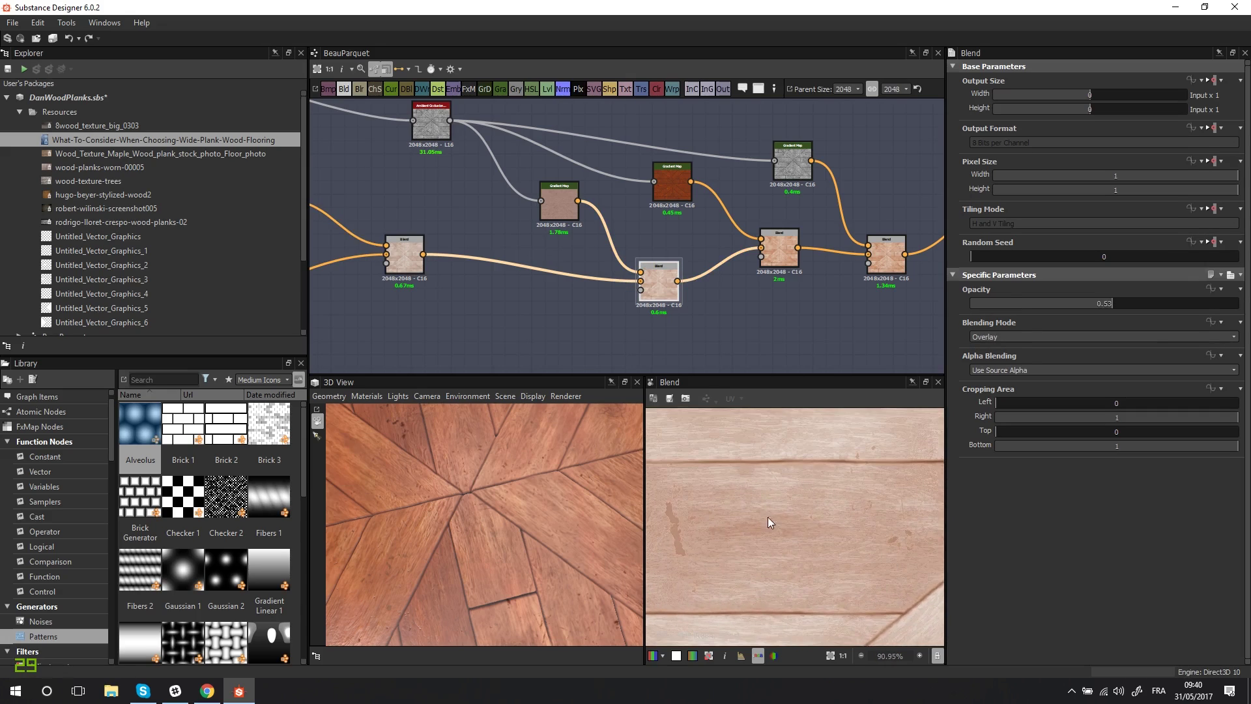
Examine the pinkish-brown Overlay Blend's plank grain up close and across the whole parquet pattern.
middle_click_drag(817, 502, 805, 613)
scroll(795, 509, "up", 2)
middle_click_drag(800, 463, 743, 522)
scroll(814, 567, "up", 2)
middle_click_drag(693, 269, 570, 272)
scroll(792, 516, "down", 9)
scroll(687, 291, "up", 1)
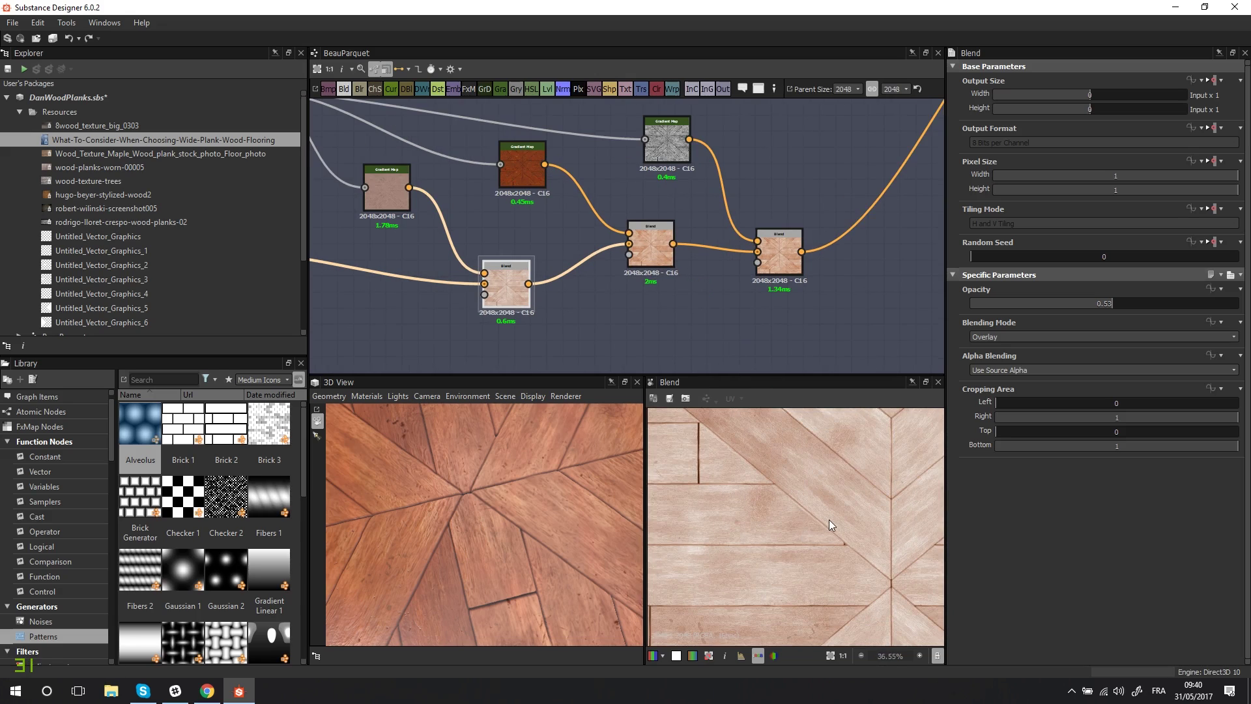
scroll(829, 518, "down", 1)
middle_click_drag(615, 525, 667, 536)
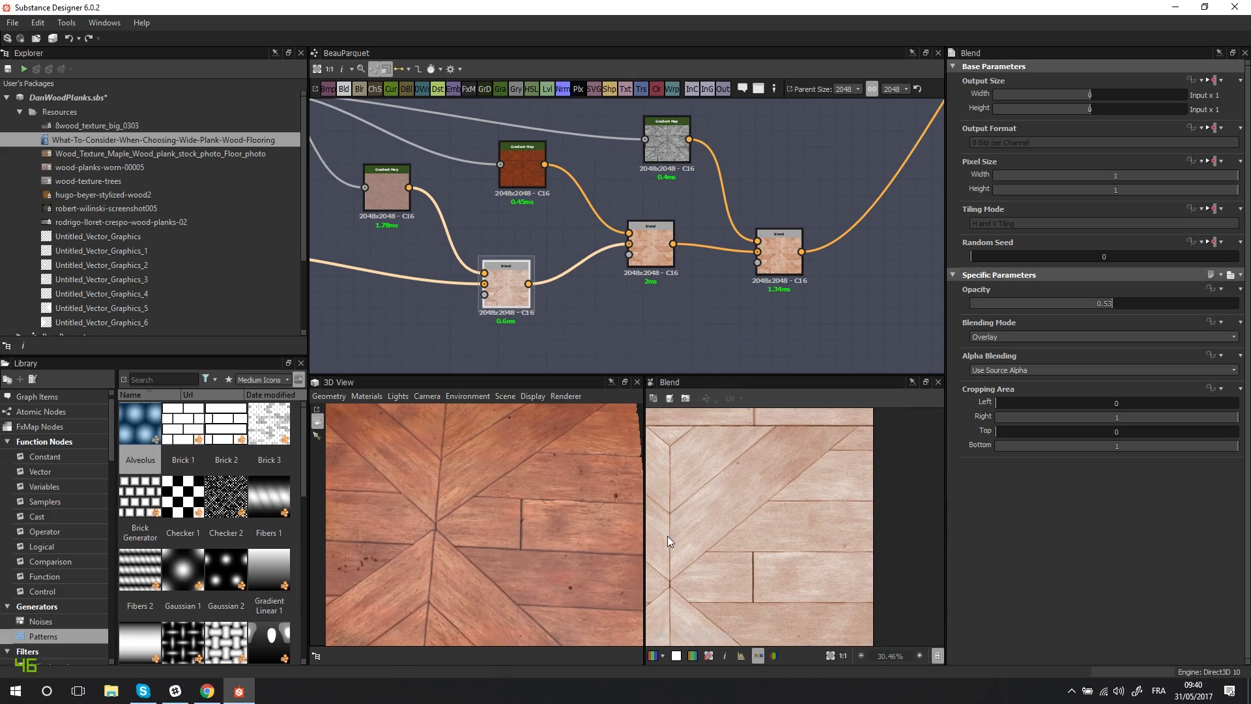
Show the Blend fed by the red-orange Gradient Map and trace its source back to the Ambient Occlusion (HBAO) node.
double_click(636, 239)
middle_click_drag(514, 147, 687, 274)
scroll(558, 245, "down", 3)
scroll(558, 245, "up", 5)
middle_click_drag(597, 239, 603, 256)
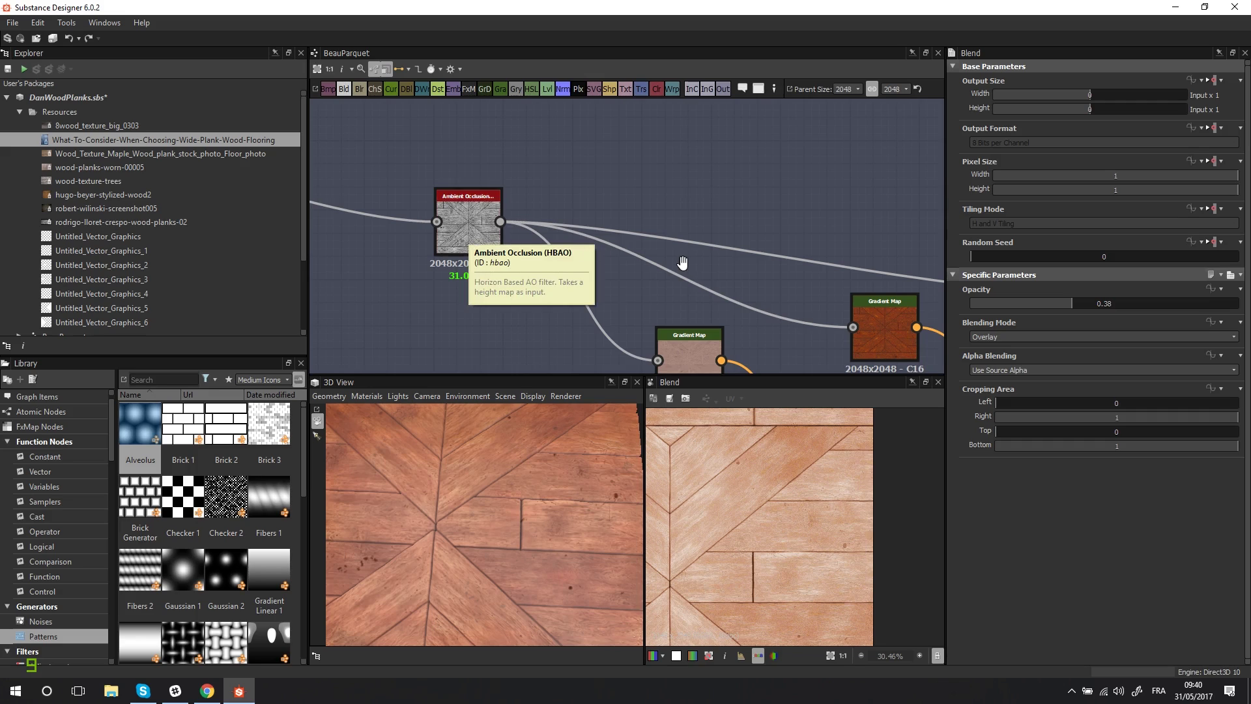
Show the red-orange Gradient Map and examine its gradient colors and streaked grain up close.
middle_click_drag(819, 314, 525, 217)
left_click(588, 230)
double_click(588, 230)
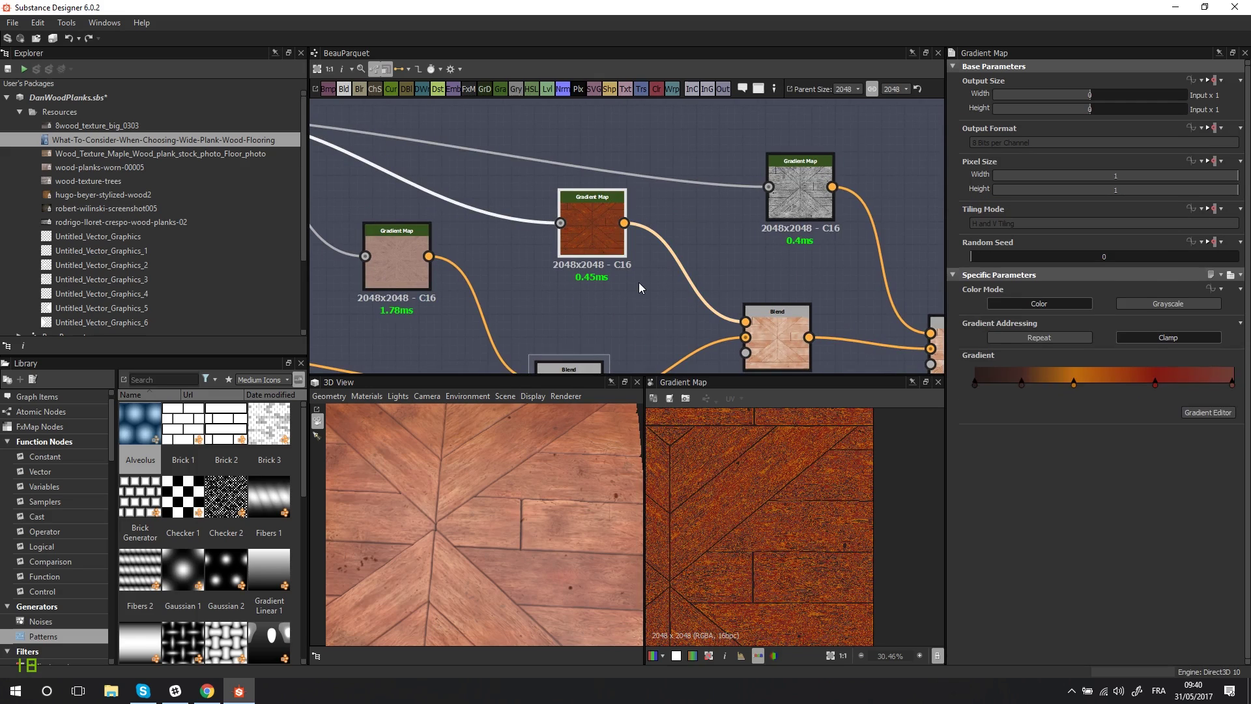
middle_click_drag(639, 282, 584, 250)
scroll(721, 595, "up", 9)
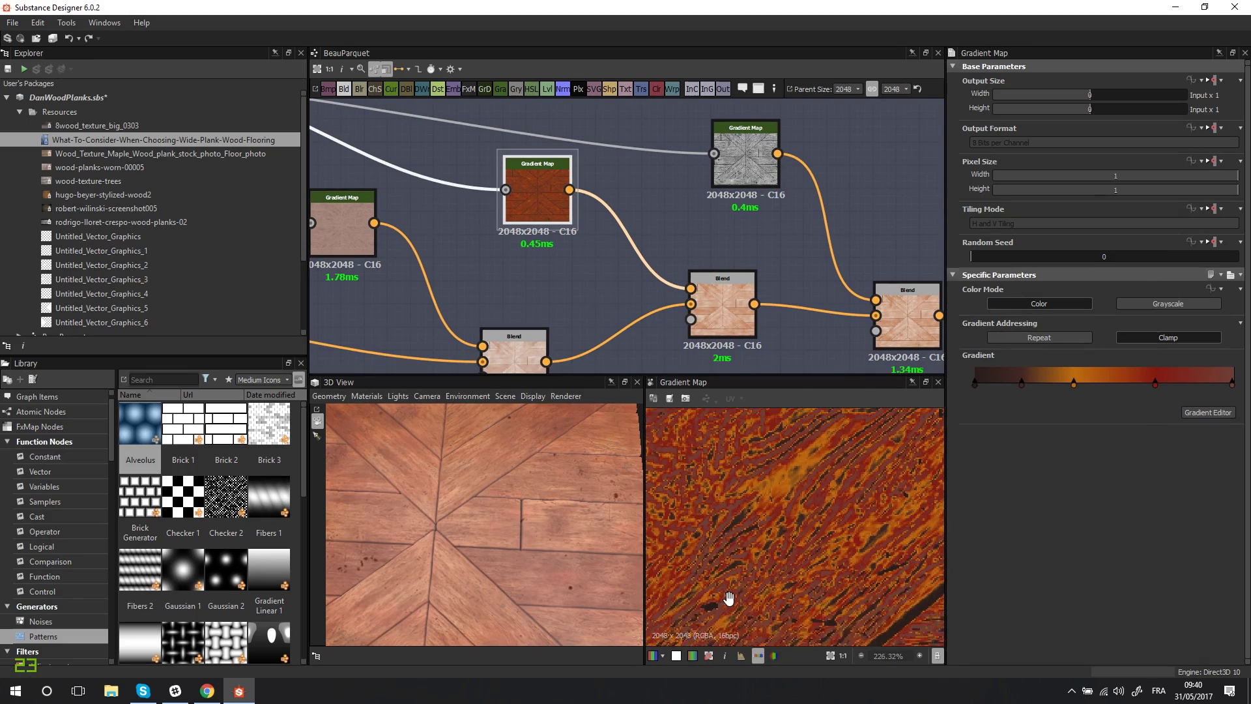
Show the Blend that overlays the red-orange Gradient Map and examine its orange grain variation on several planks.
double_click(737, 315)
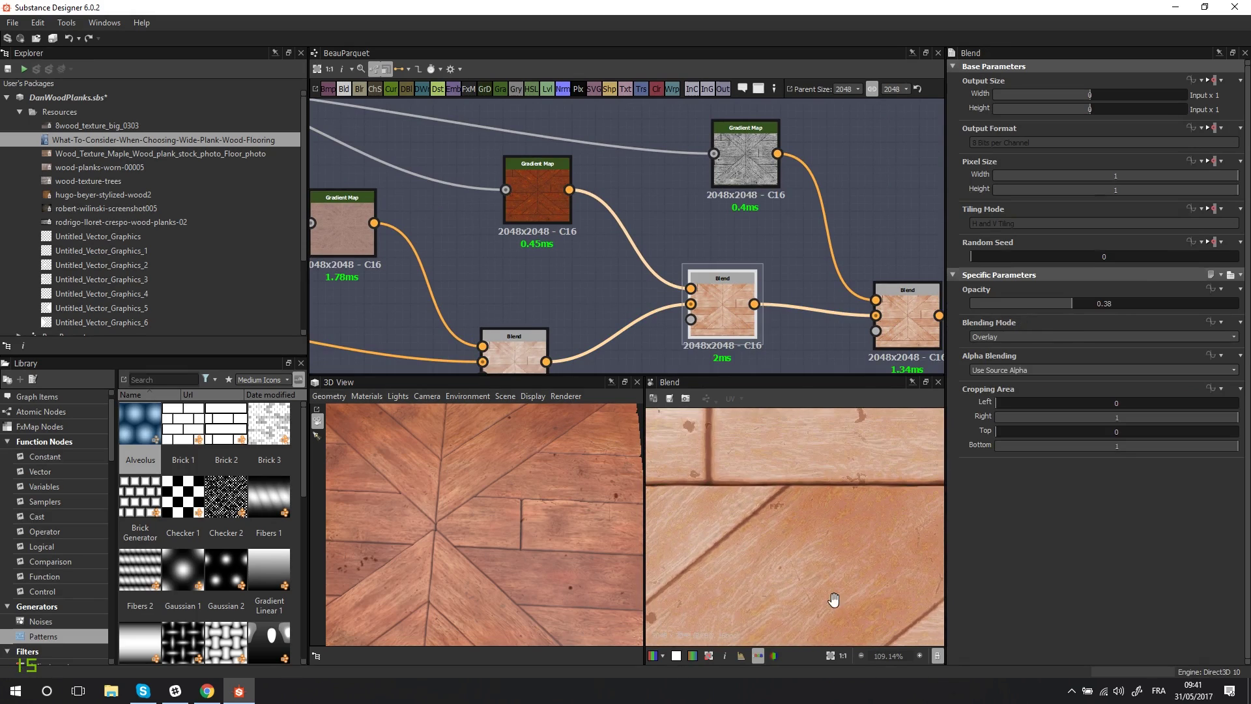
scroll(769, 554, "down", 3)
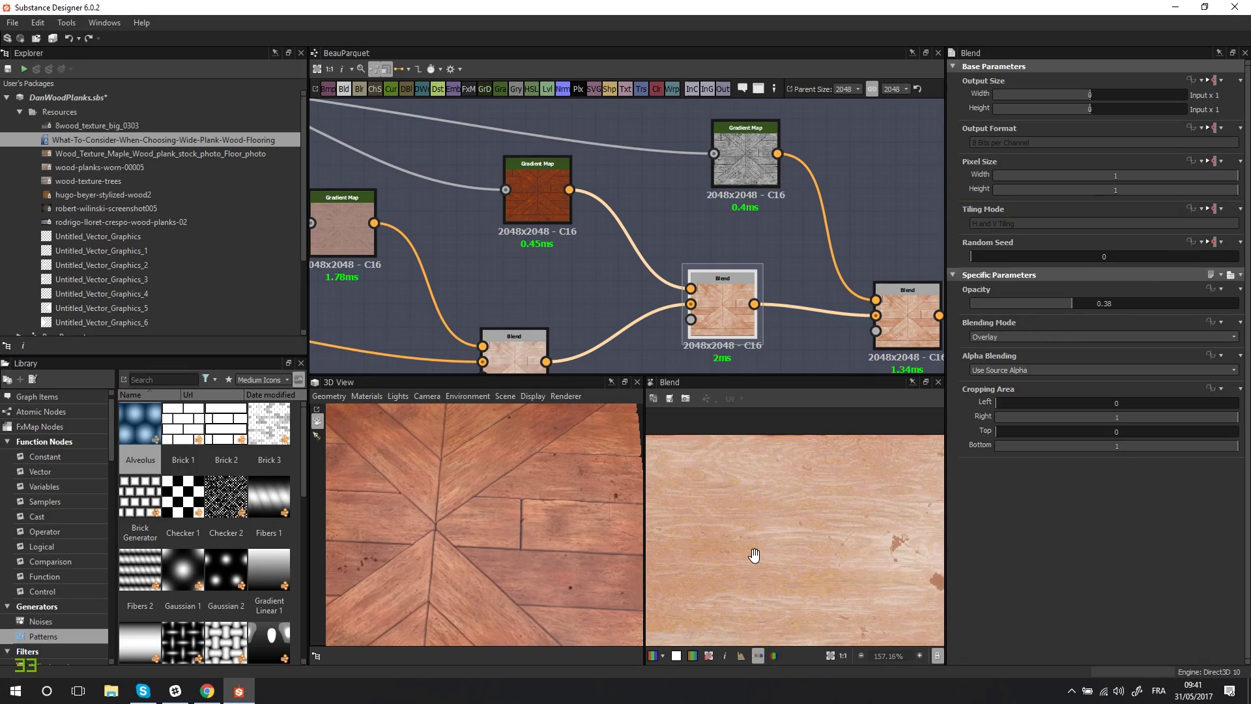
scroll(768, 547, "up", 1)
middle_click_drag(768, 548, 811, 450)
scroll(807, 554, "down", 2)
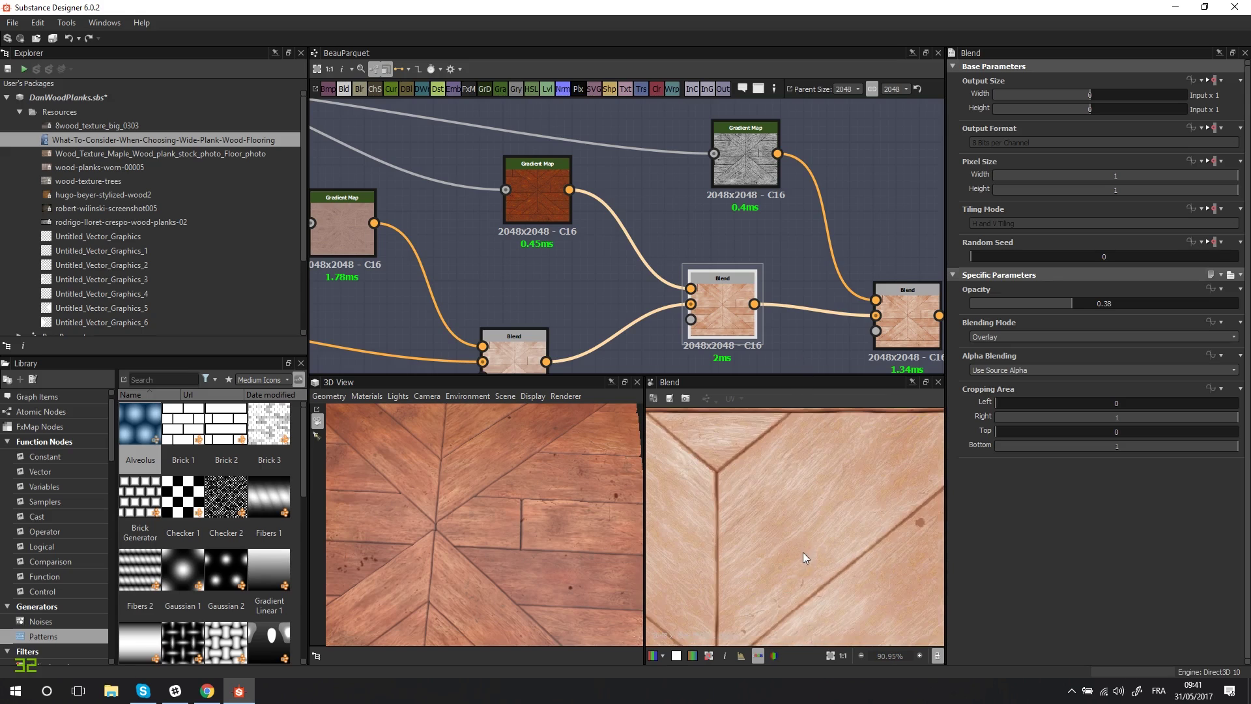
middle_click_drag(806, 554, 781, 433)
middle_click_drag(776, 514, 657, 363)
middle_click_drag(831, 529, 746, 528)
scroll(777, 515, "up", 5)
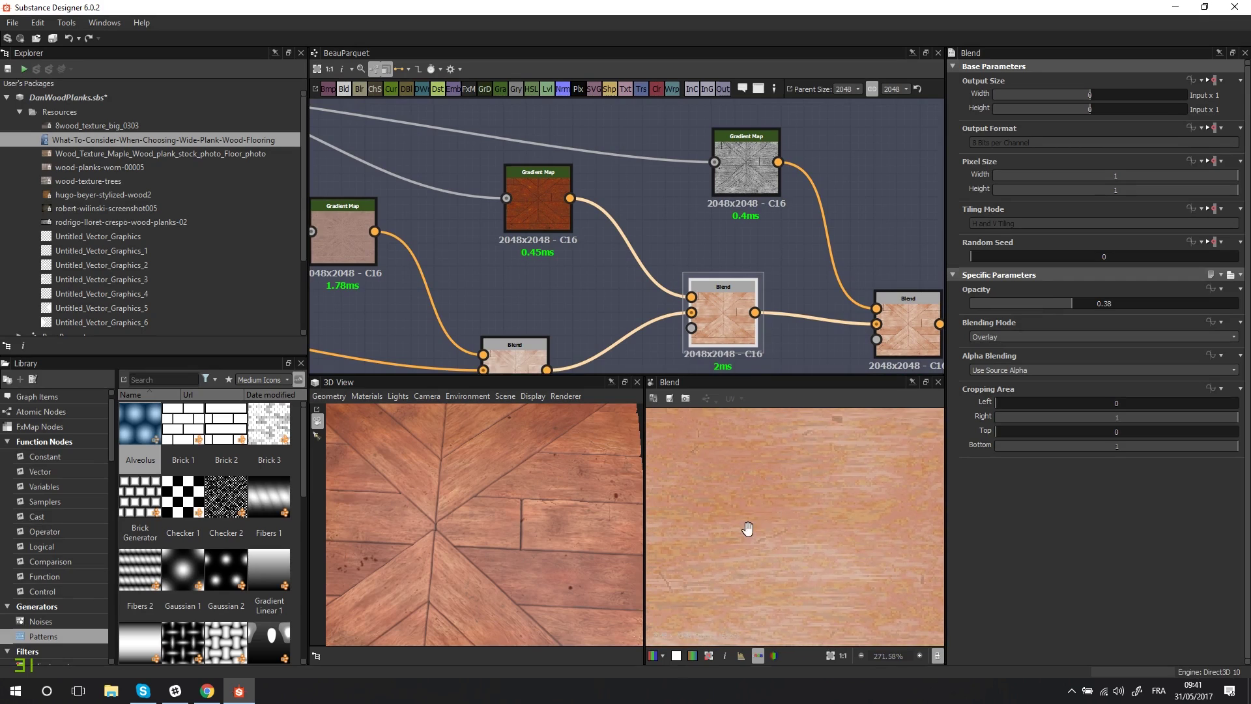
Examine the Overlay Blend's plank joints, dark stains and fine grain at different magnifications.
scroll(823, 489, "down", 2)
middle_click_drag(816, 492, 875, 605)
scroll(730, 539, "down", 3)
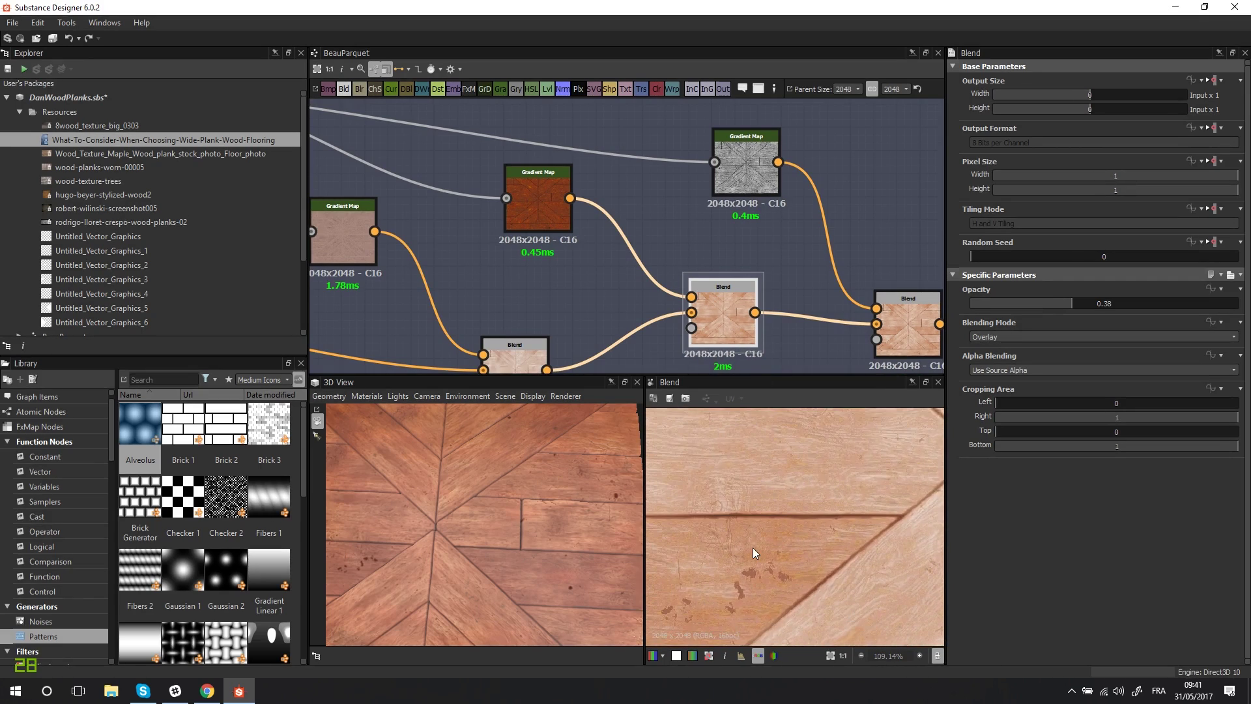
scroll(754, 551, "up", 4)
middle_click_drag(772, 530, 774, 603)
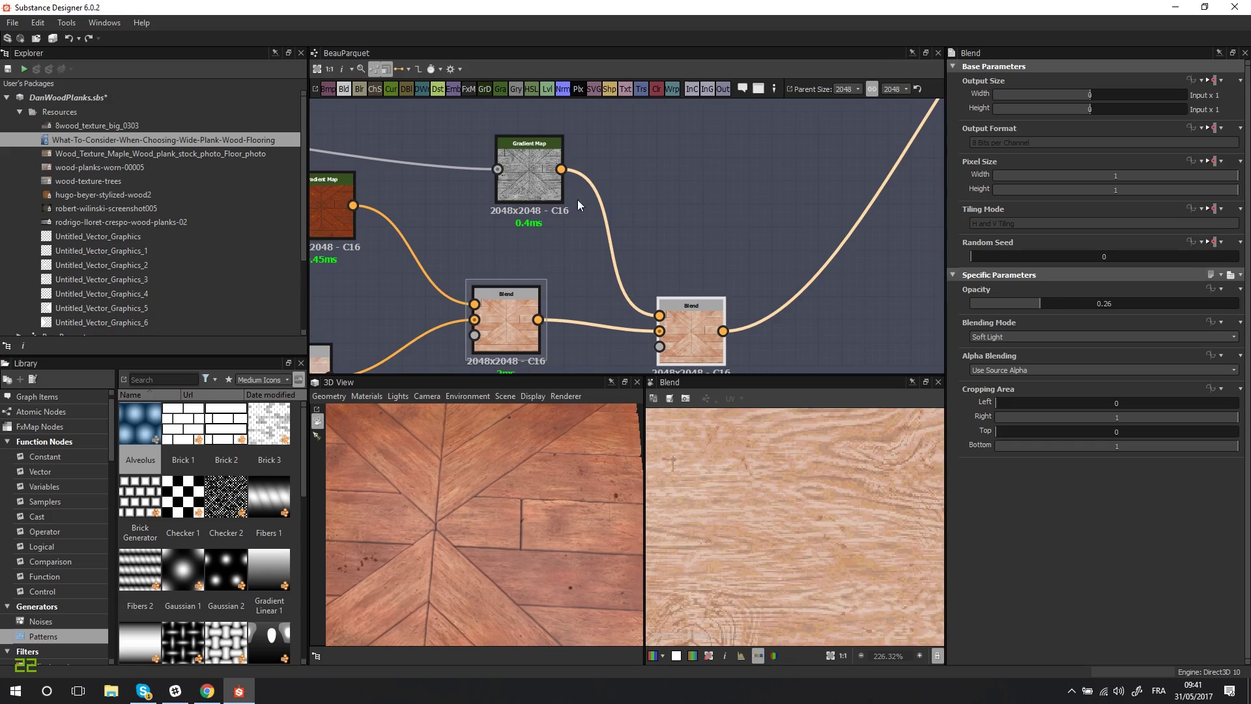
Show the gray Gradient Map and the Soft Light Blend it feeds, then examine the Blend's plank edges and grain.
double_click(539, 183)
double_click(695, 339)
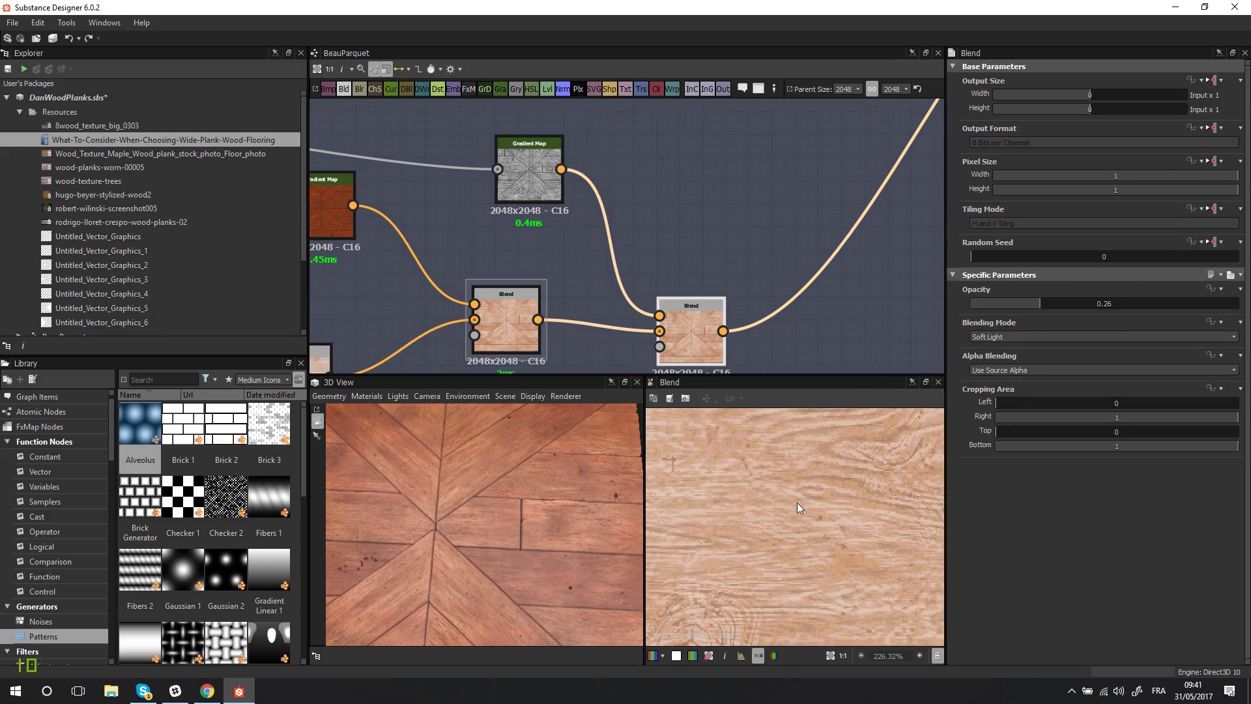
scroll(796, 546, "up", 4)
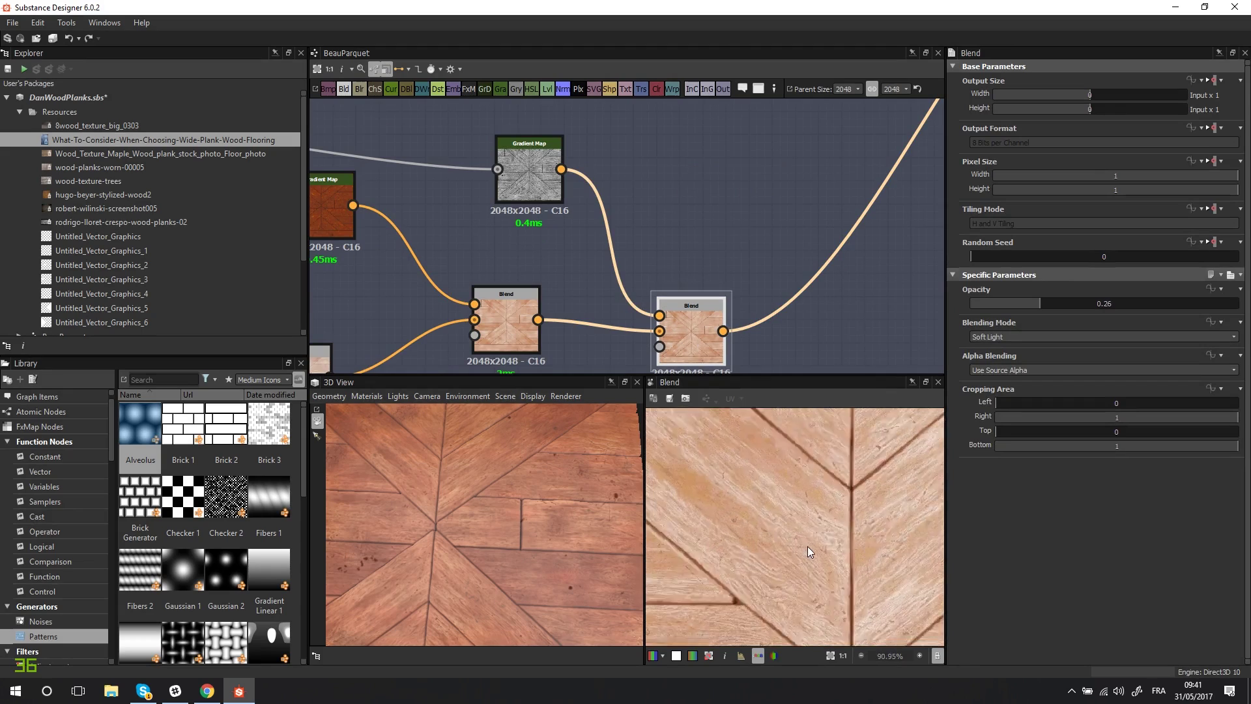
middle_click_drag(860, 533, 847, 571)
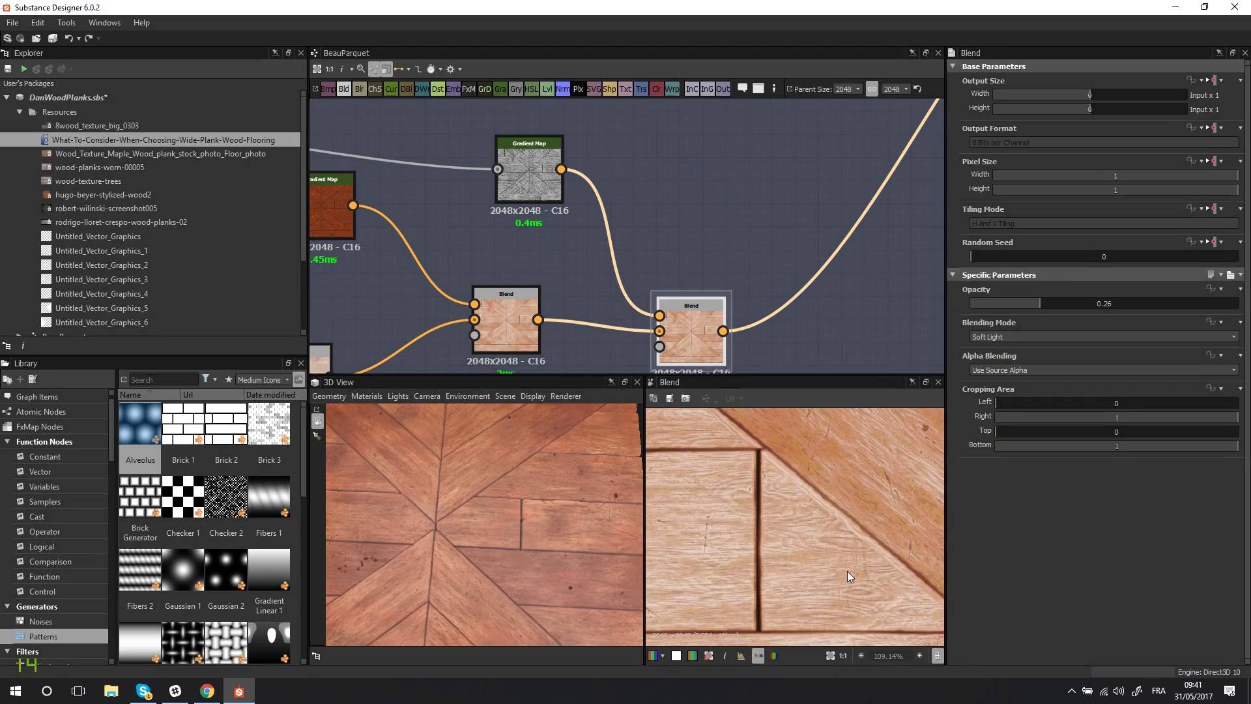
middle_click_drag(804, 514, 692, 601)
middle_click_drag(730, 527, 707, 572)
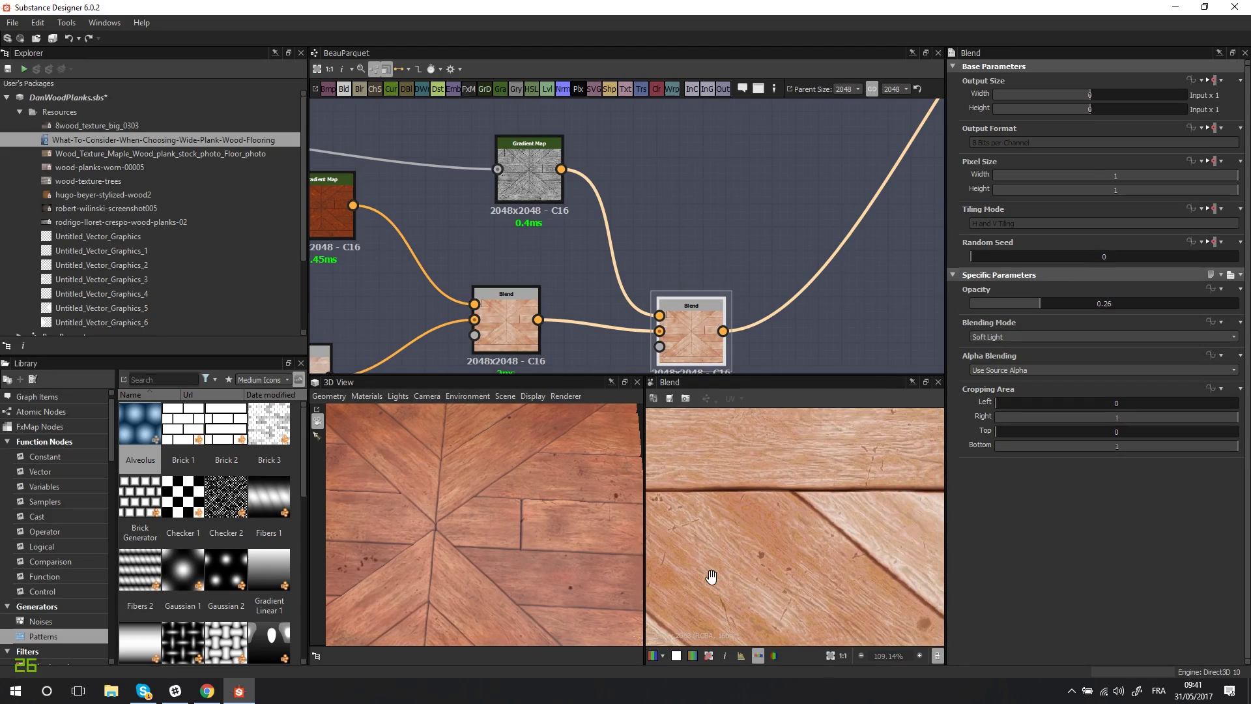
Examine the Soft Light Blend's grain and color variation up close across further planks.
scroll(811, 535, "up", 2)
middle_click_drag(811, 534, 693, 514)
middle_click_drag(813, 514, 794, 537)
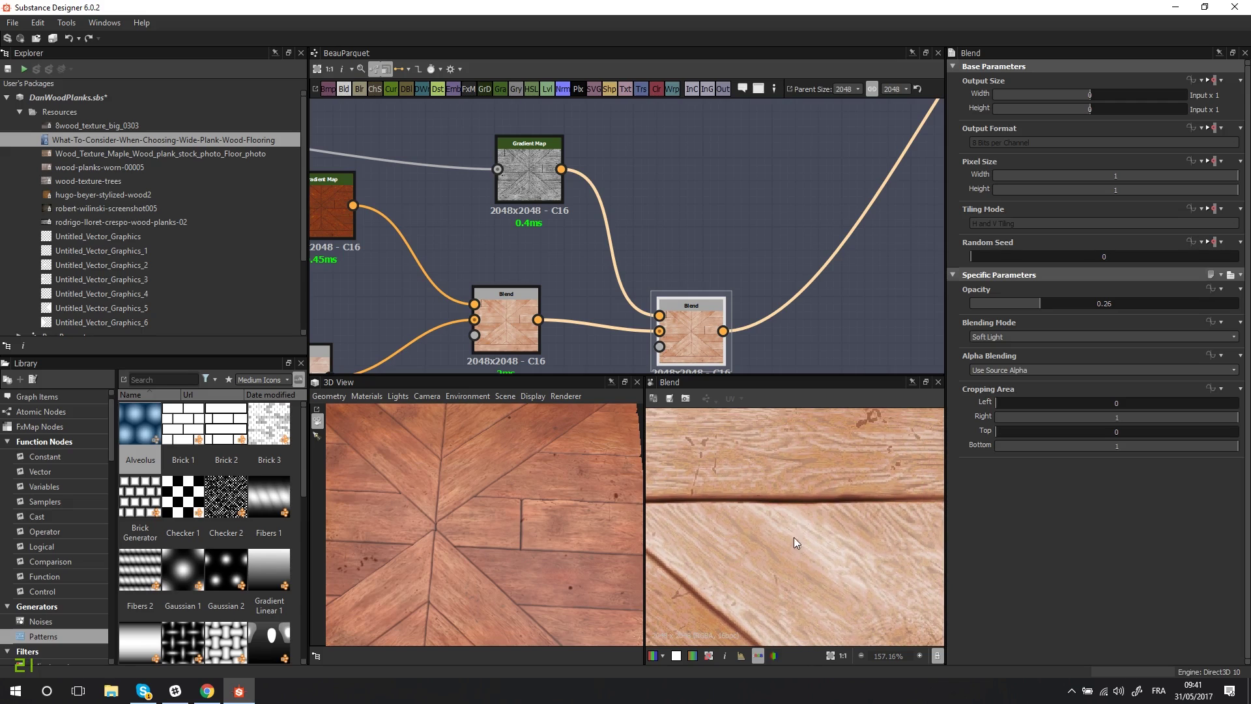
middle_click_drag(855, 476, 747, 511)
scroll(840, 502, "down", 1)
middle_click_drag(841, 503, 698, 494)
middle_click_drag(815, 485, 707, 544)
Follow the Soft Light Blend downstream to the Multiply Blend and view its planks up close and as a whole pattern.
scroll(703, 293, "down", 5)
middle_click_drag(669, 293, 478, 385)
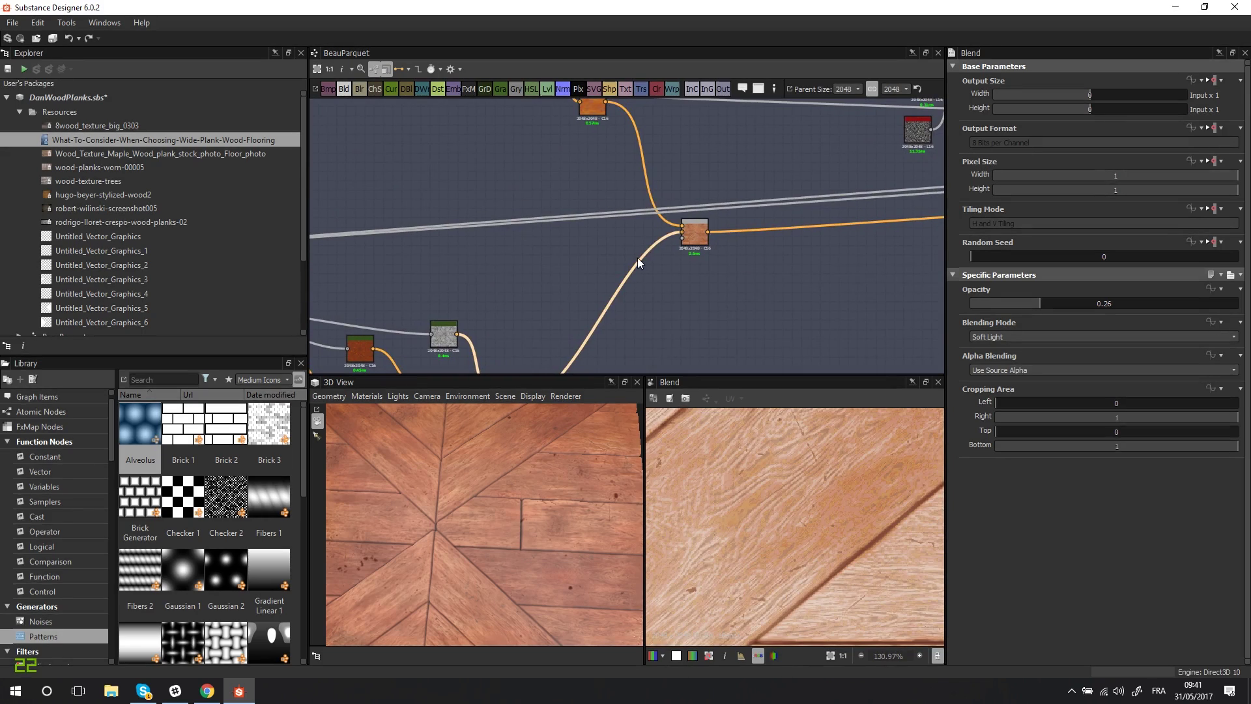
middle_click_drag(670, 234, 631, 296)
scroll(632, 296, "up", 3)
left_click(660, 298)
scroll(829, 514, "down", 6)
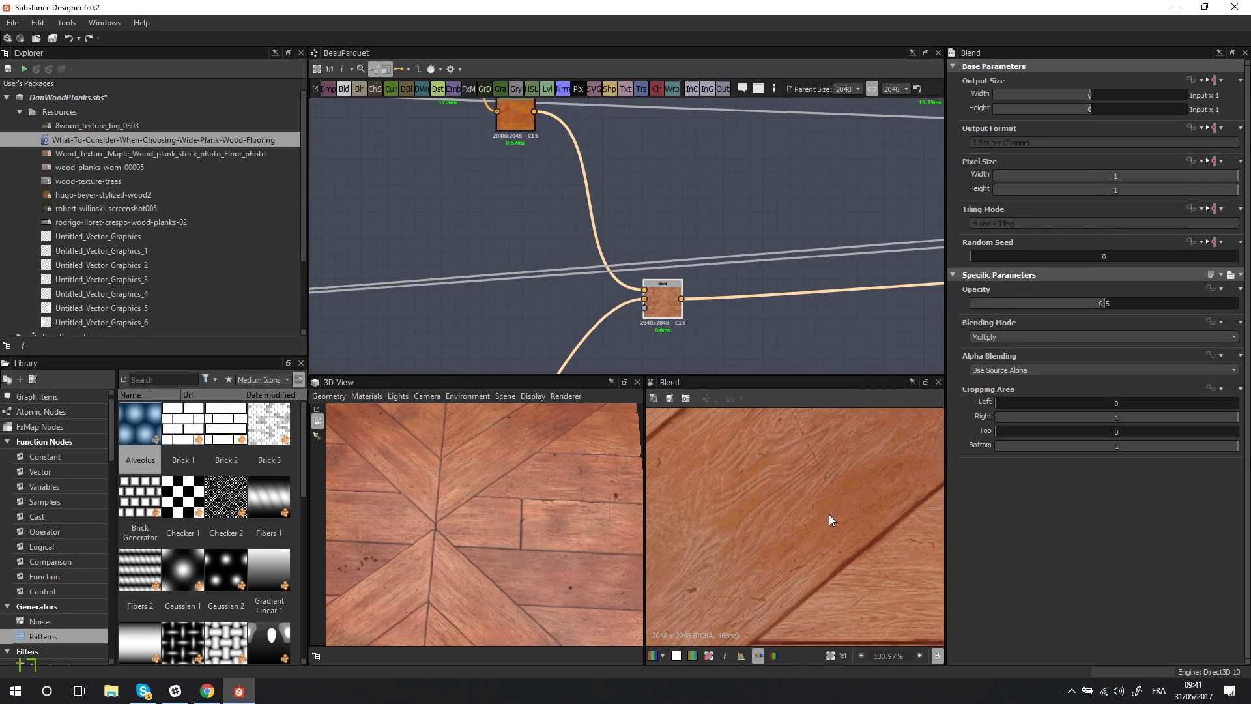
scroll(617, 293, "down", 3)
Show the orange Levels node feeding the Multiply Blend and trace its chain back to the source noises.
middle_click_drag(617, 293, 681, 324)
scroll(593, 241, "up", 2)
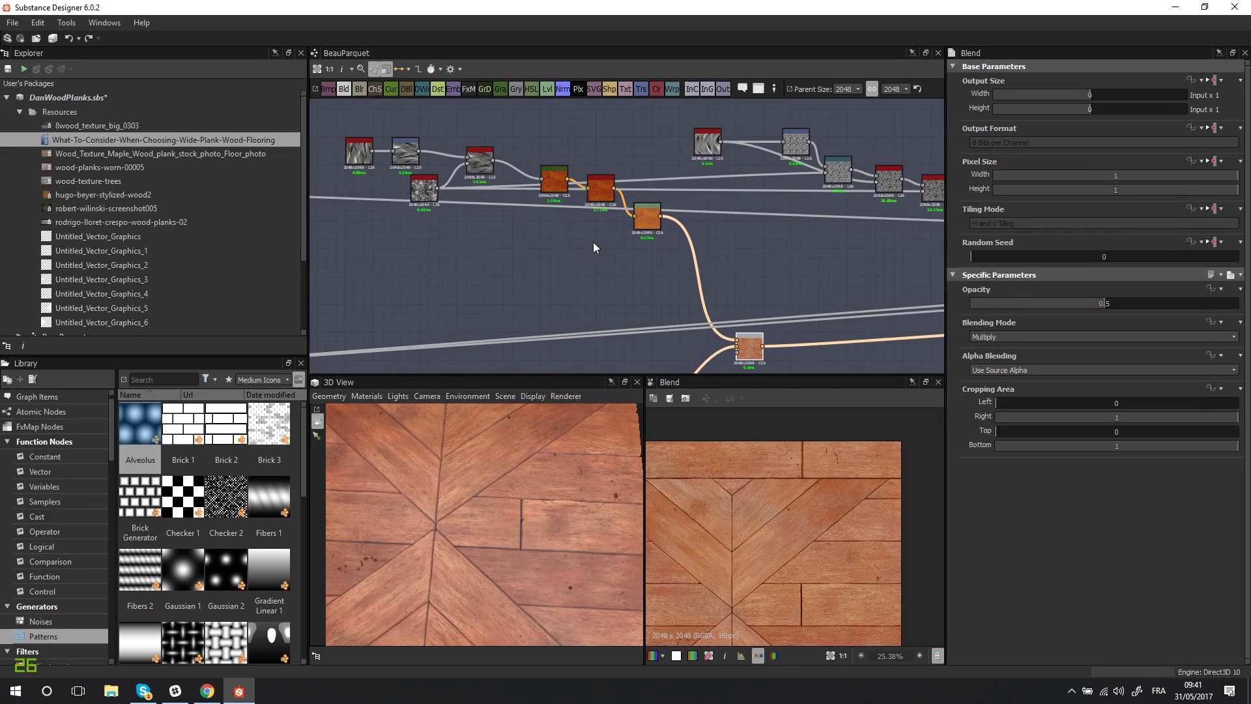
scroll(599, 244, "up", 2)
left_click(668, 207)
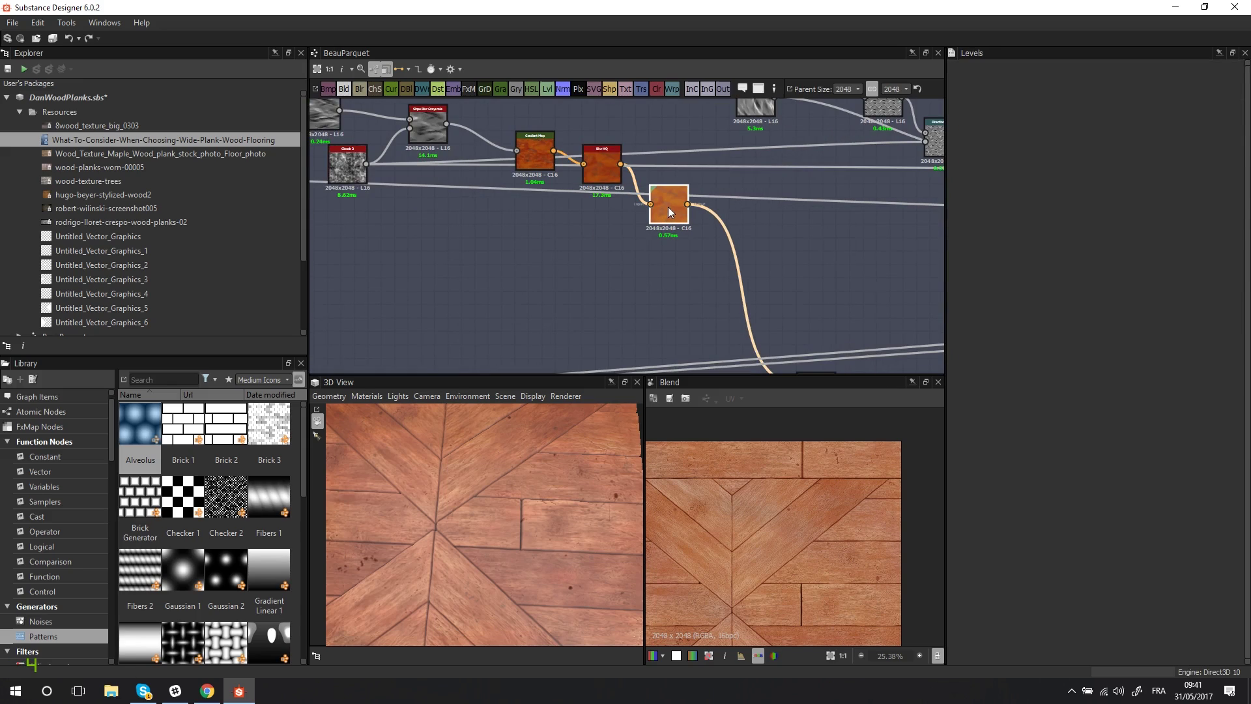
middle_click_drag(549, 258, 727, 333)
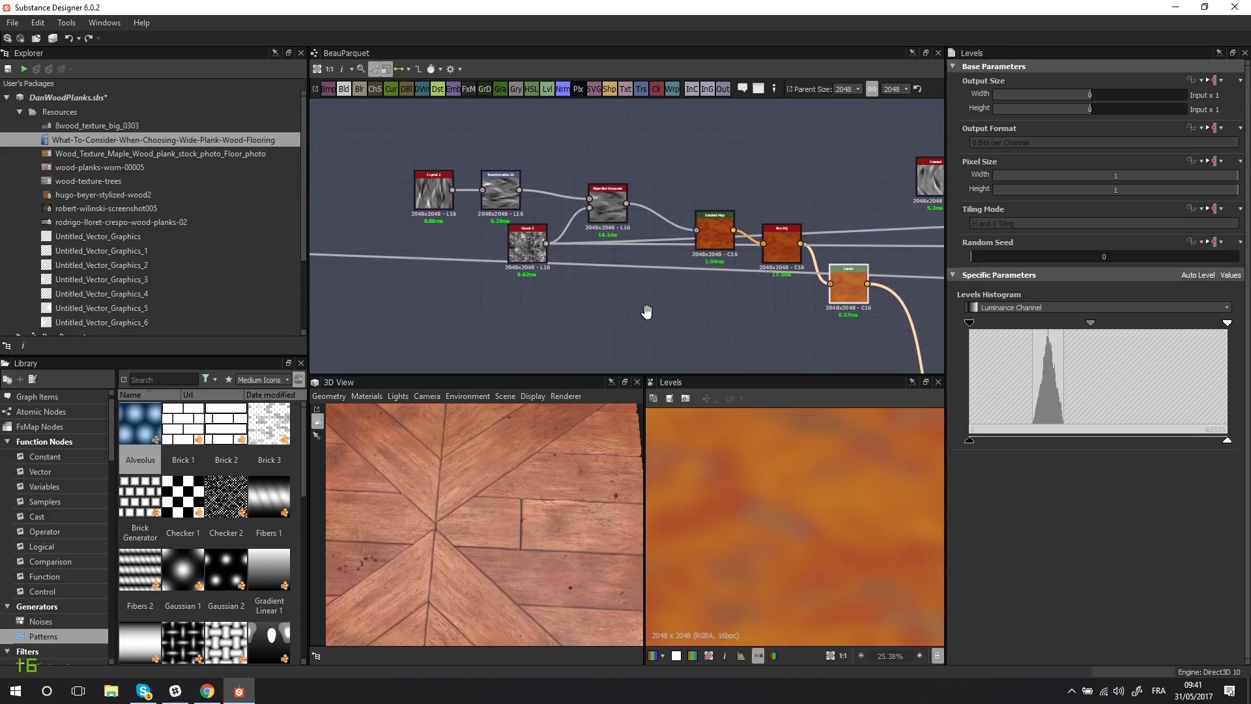
Show the Crystal 2 noise and the Slope Blur Grayscale result made from it.
left_click(439, 189)
scroll(769, 455, "down", 1)
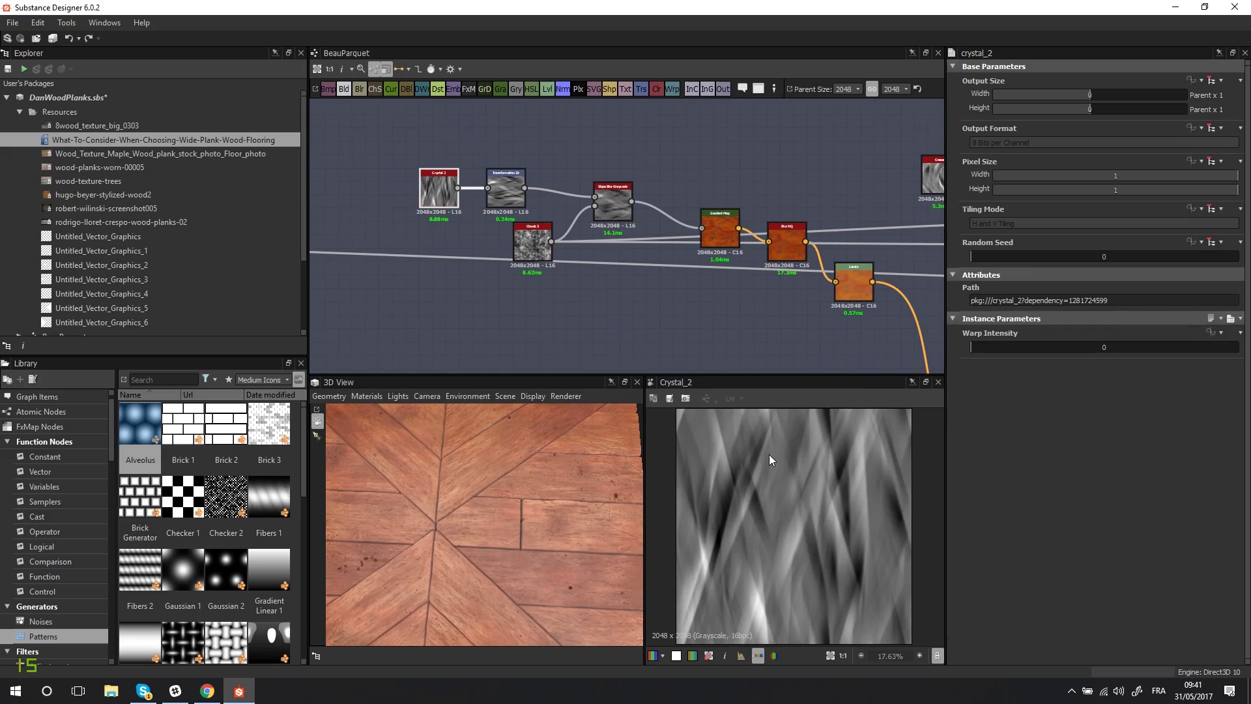
scroll(502, 187, "up", 1)
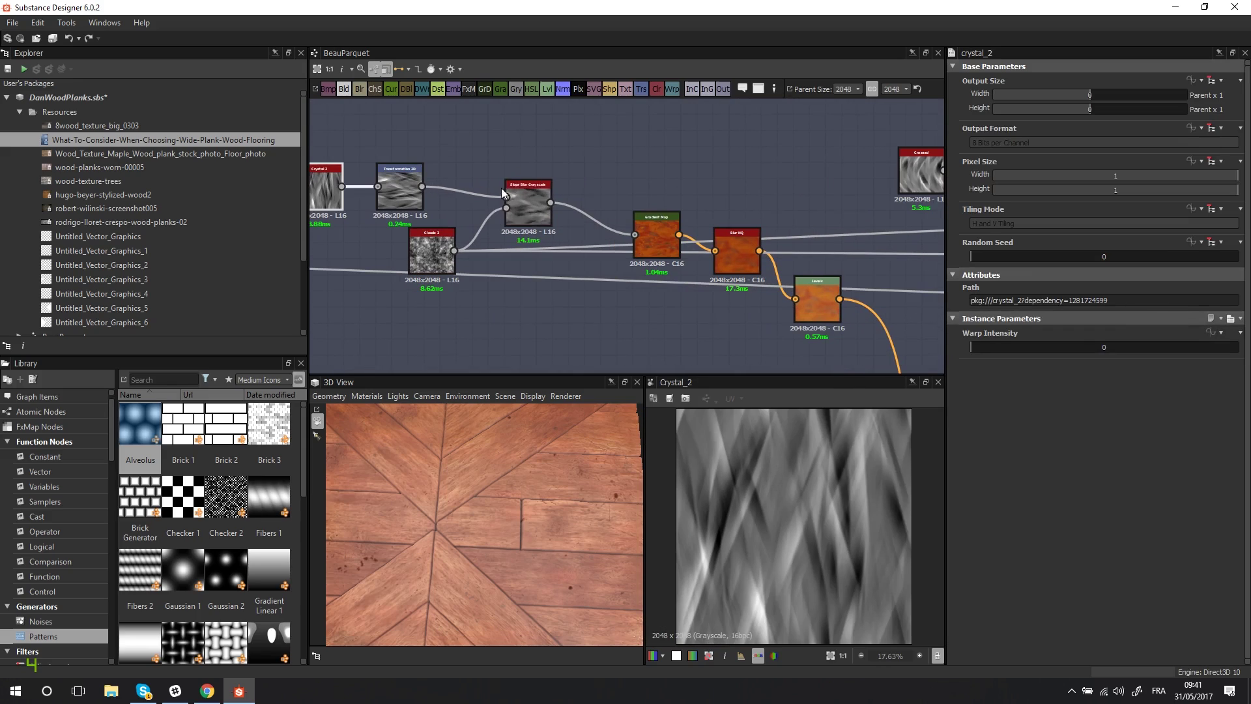
left_click(529, 211)
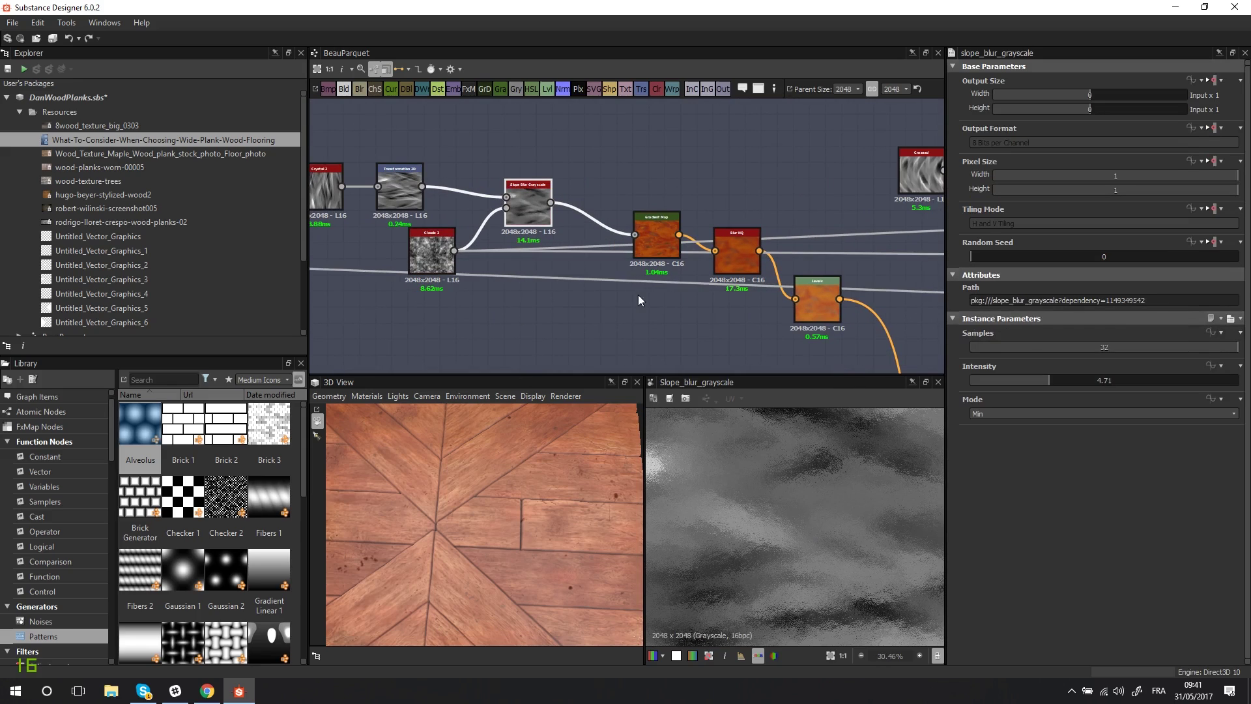
Show the orange Gradient Map after the Slope Blur Grayscale and examine its gradient colors.
middle_click_drag(638, 295, 414, 227)
left_click(447, 180)
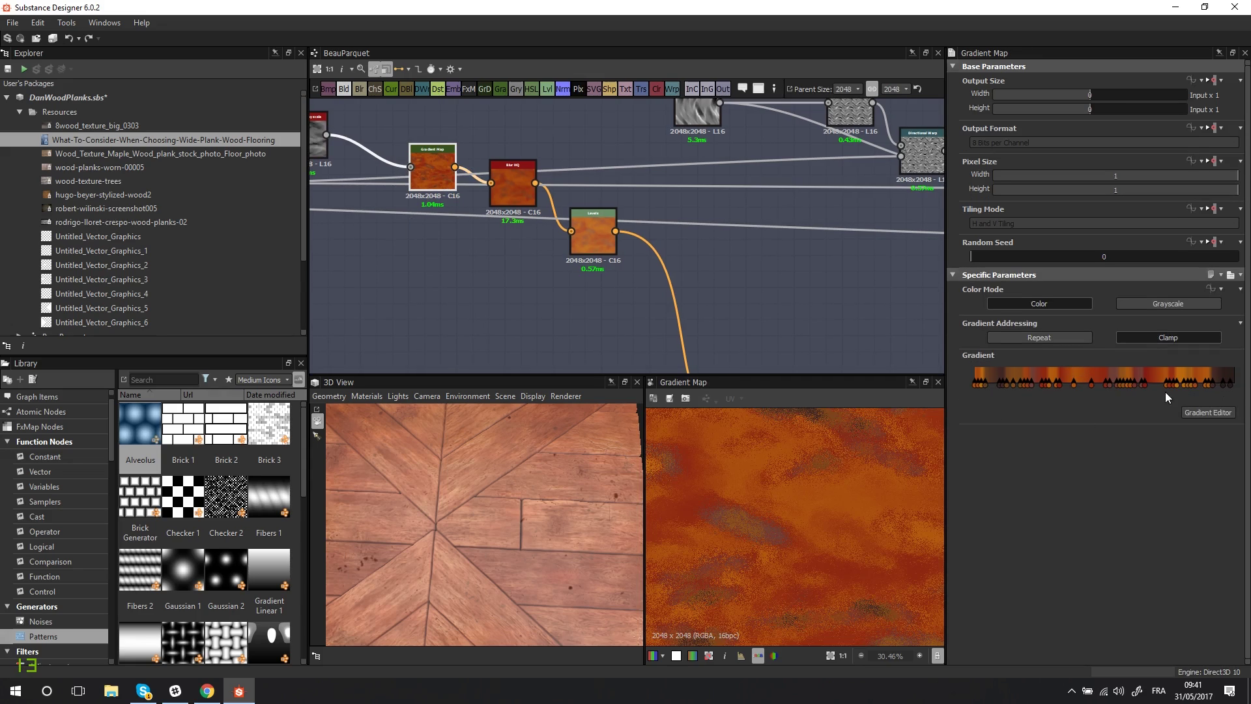
middle_click_drag(434, 287, 559, 295)
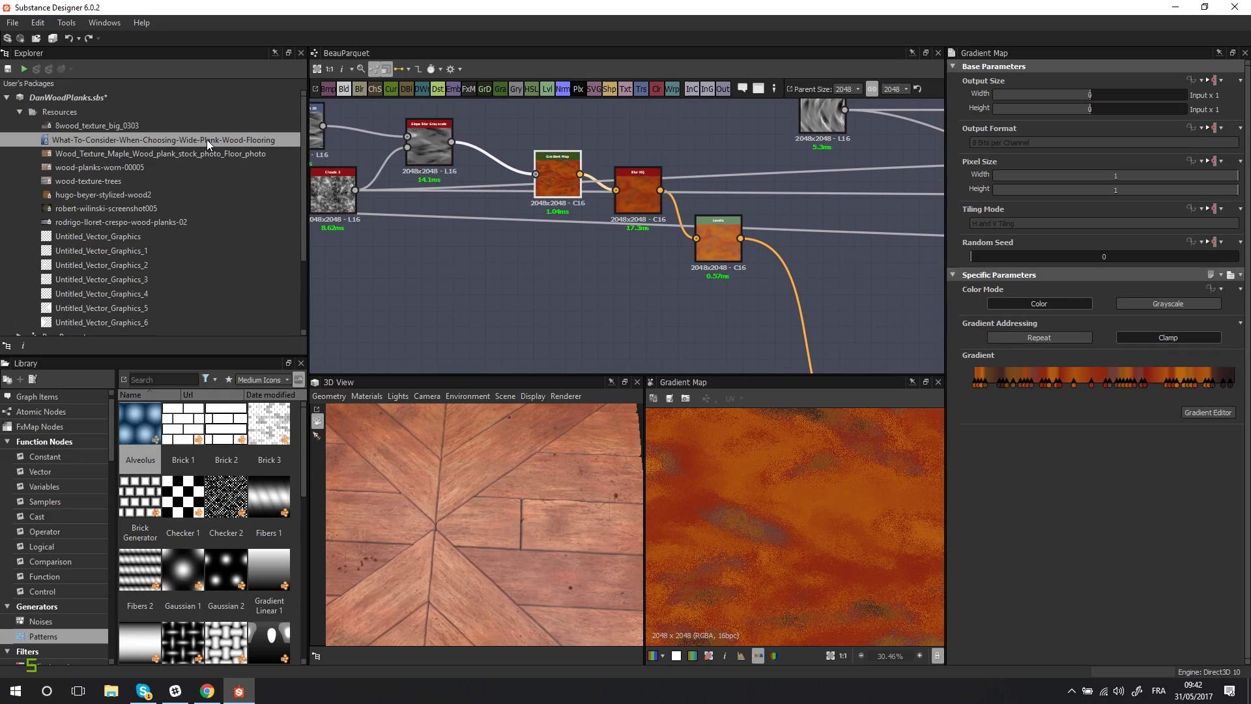
Compare the What-To-Consider-When-Choosing-Wide-Plank-Wood-Flooring photo with the orange Gradient Map and view the Pick Gradient option in its Gradient Editor.
scroll(773, 519, "up", 6)
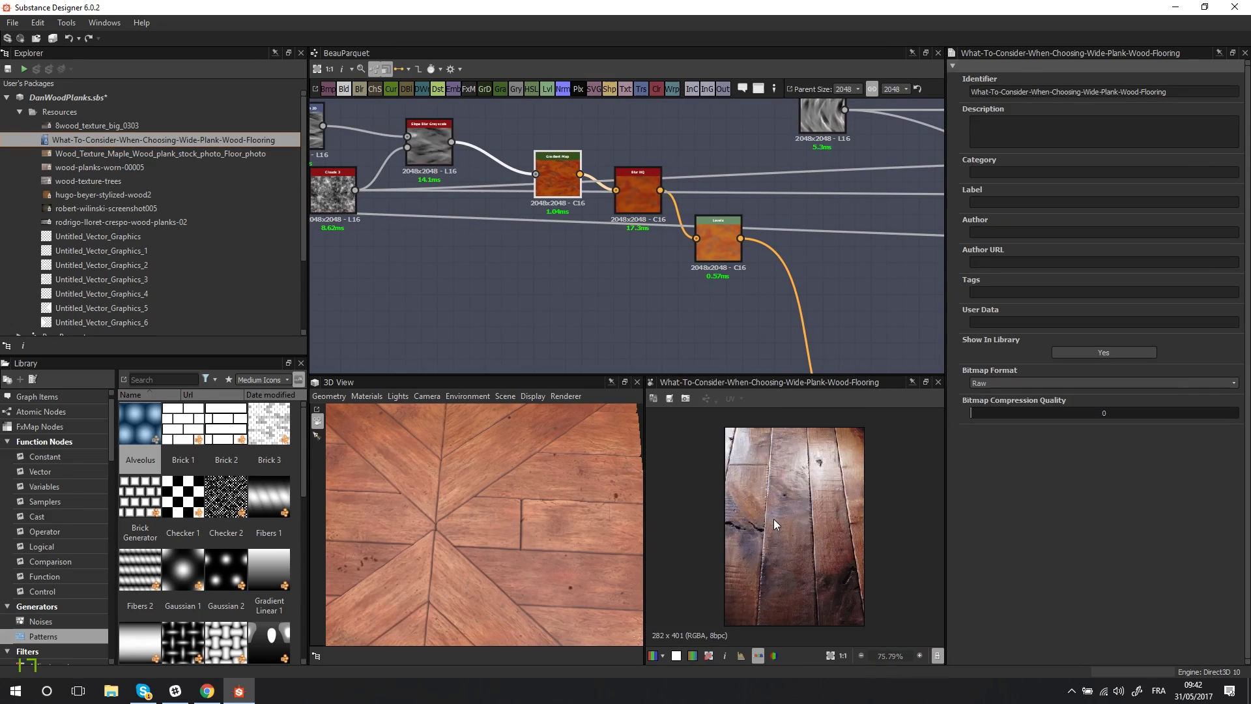
middle_click_drag(868, 558, 766, 553)
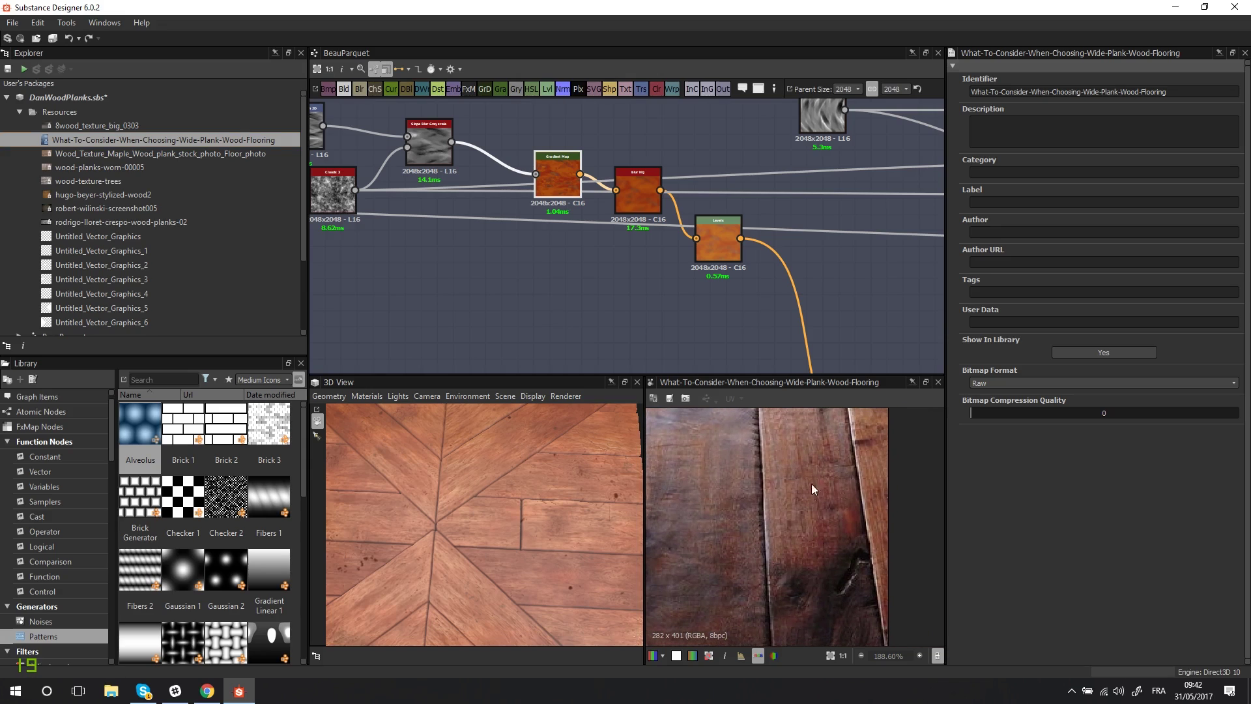
double_click(550, 169)
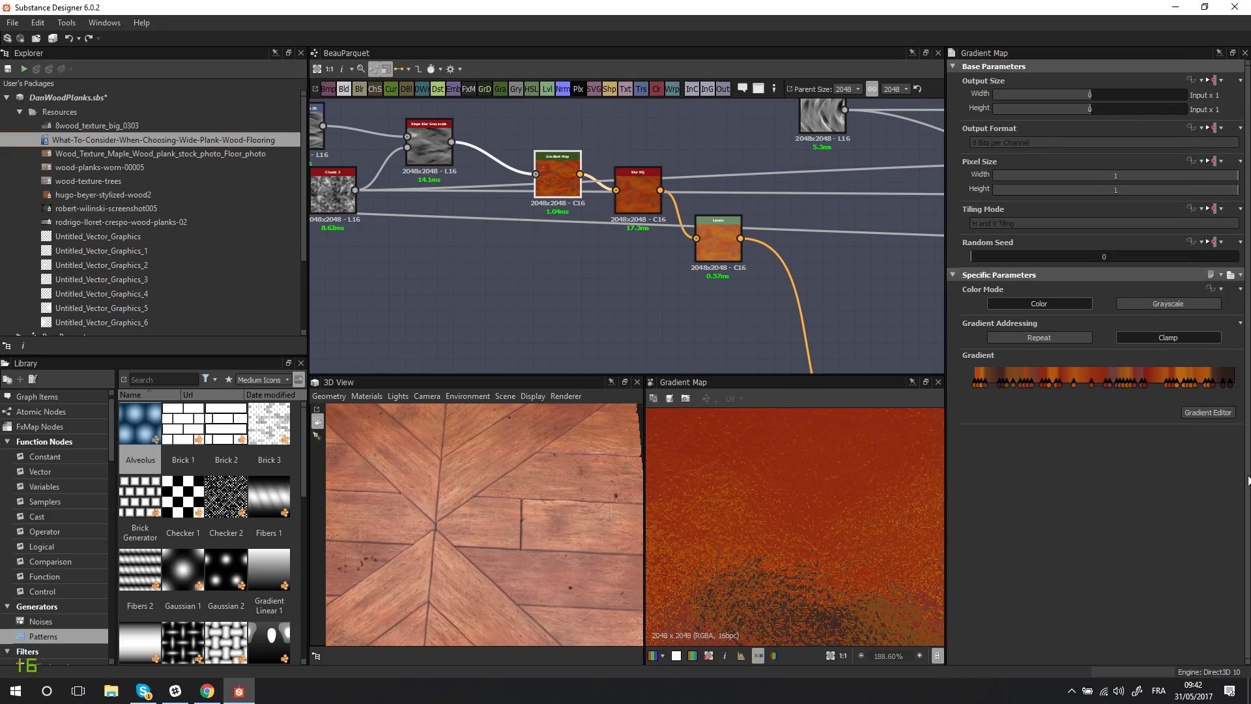
left_click(1204, 416)
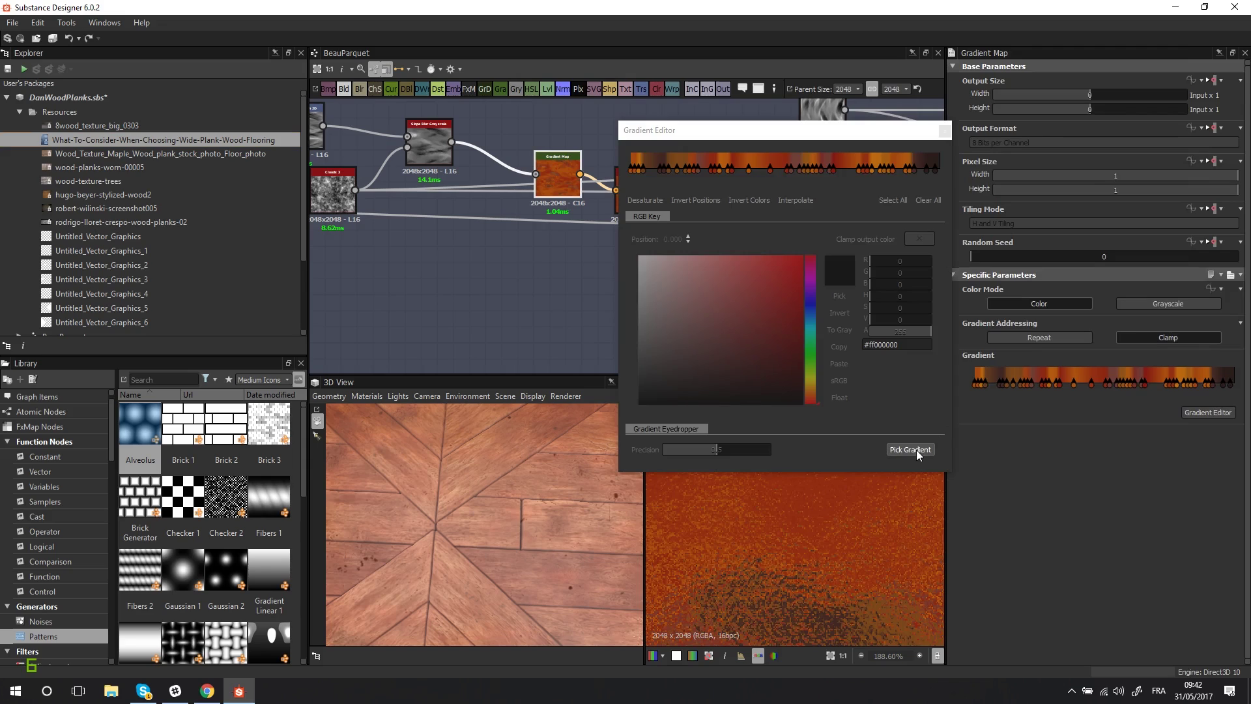
left_click(944, 131)
Show the wide-plank flooring reference photo again and examine its dark reddish-brown planks up close.
double_click(240, 138)
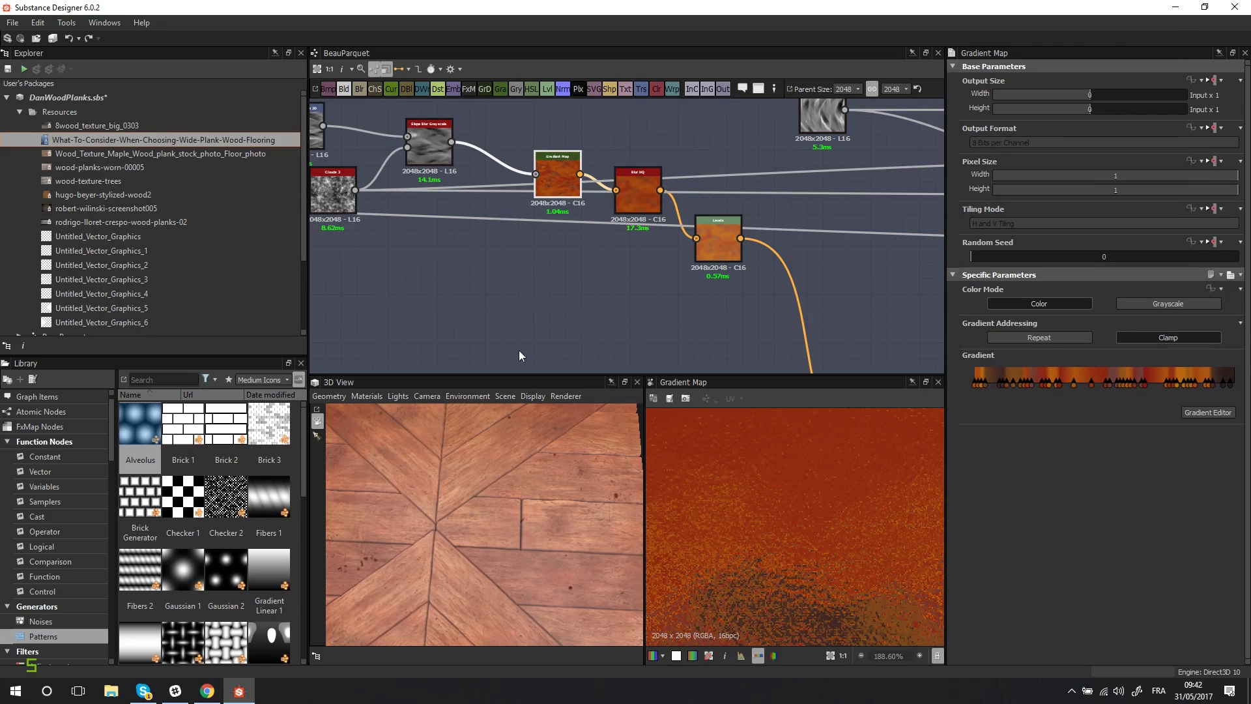
scroll(812, 522, "down", 3)
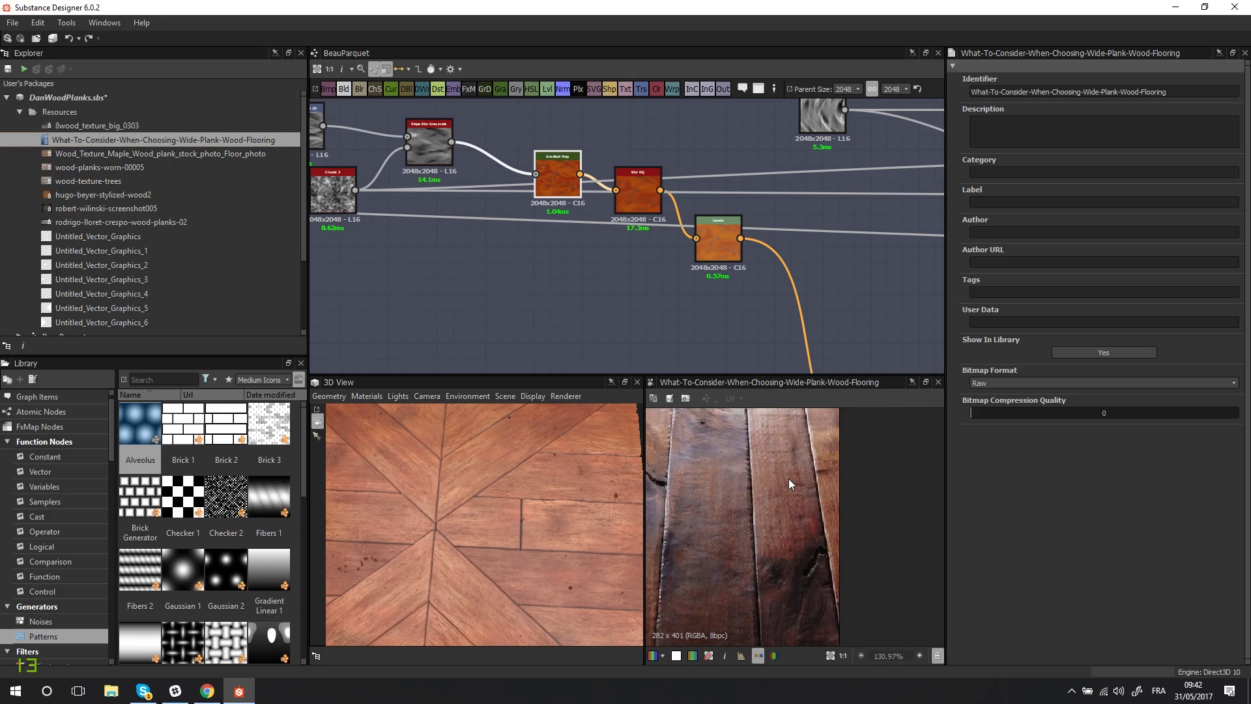
scroll(789, 478, "up", 5)
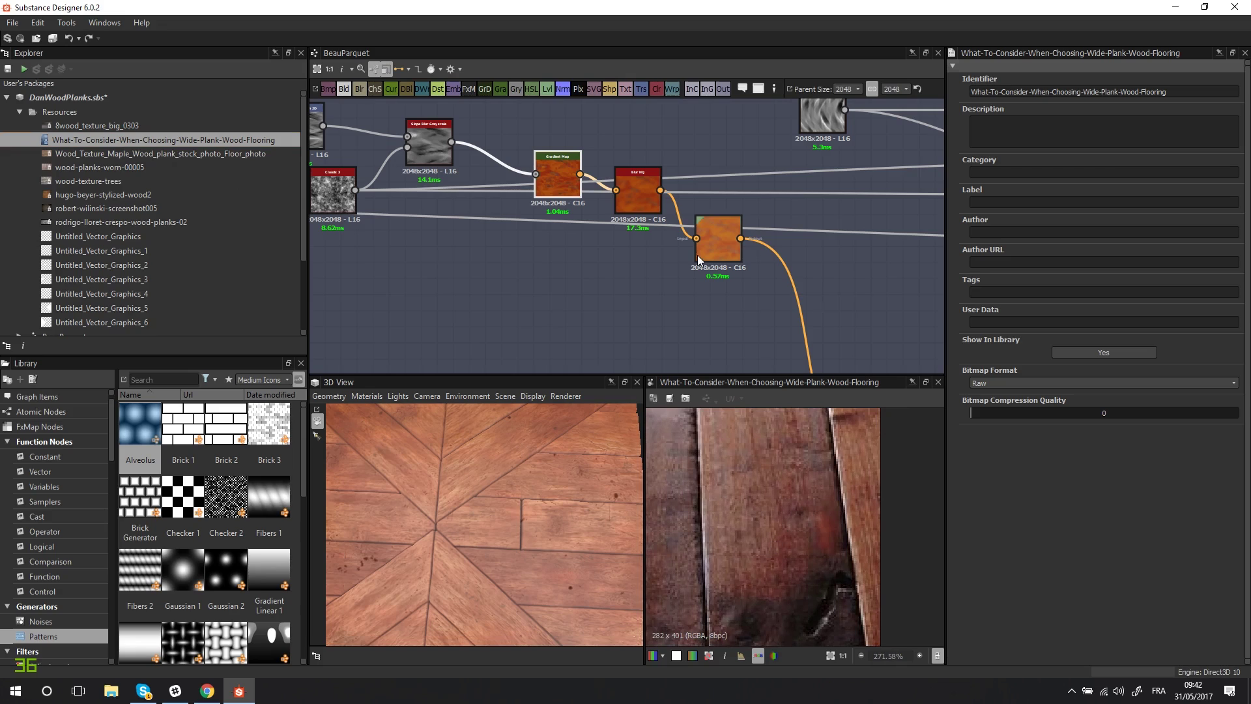
Show the Blur HQ node after the orange Gradient Map, then the complete result of the Levels node.
middle_click_drag(712, 277, 604, 247)
left_click(599, 191)
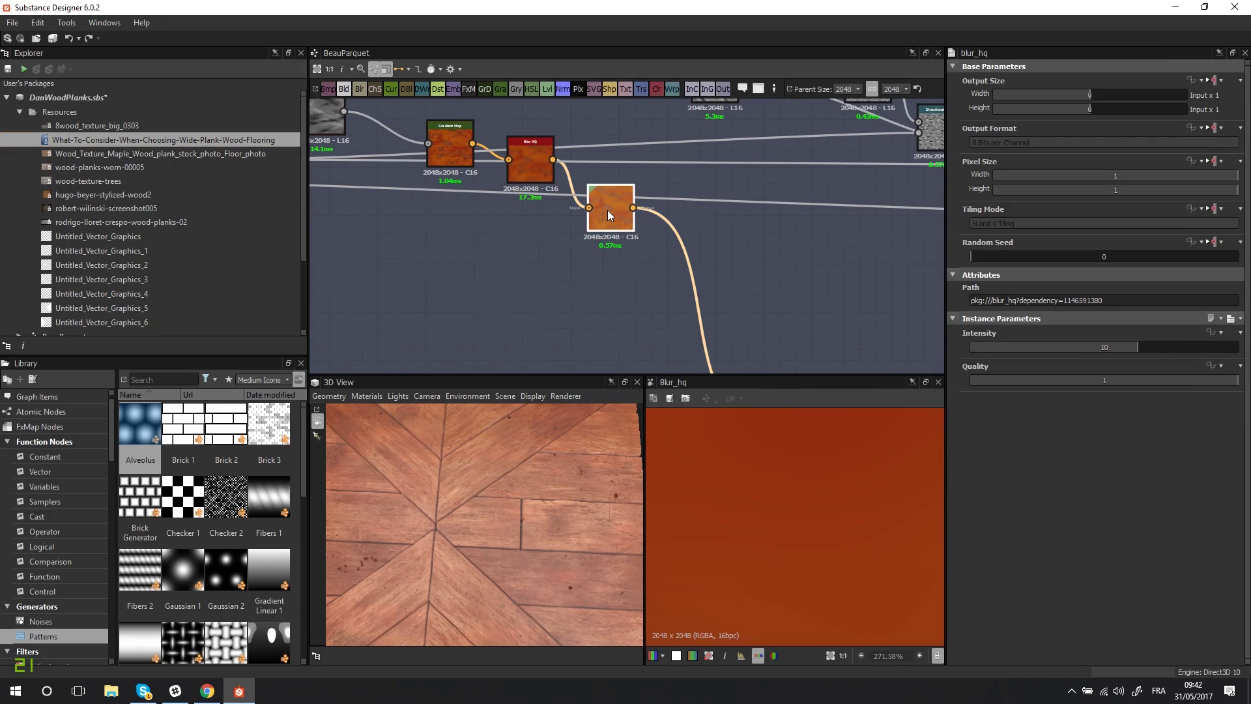
scroll(804, 518, "down", 15)
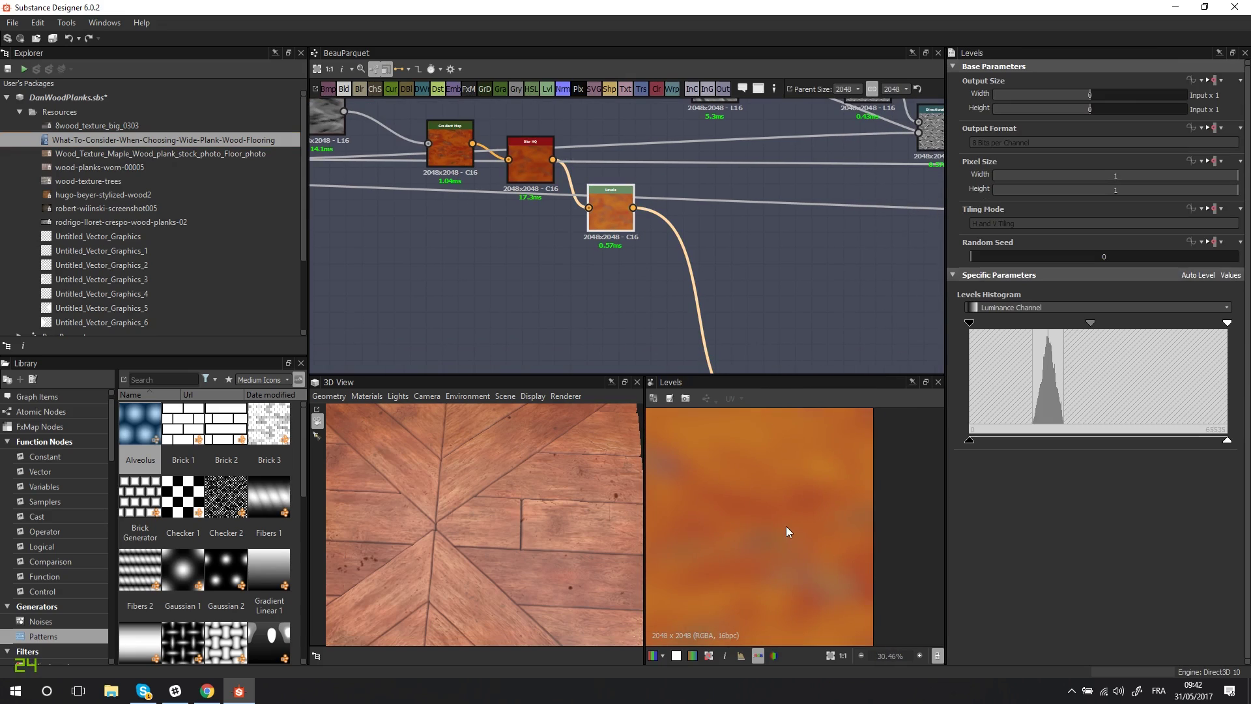
Show the Multiply Blend that receives the orange Levels output and examine its opacity and plank colors.
middle_click_drag(782, 365, 646, 184)
left_click(671, 249)
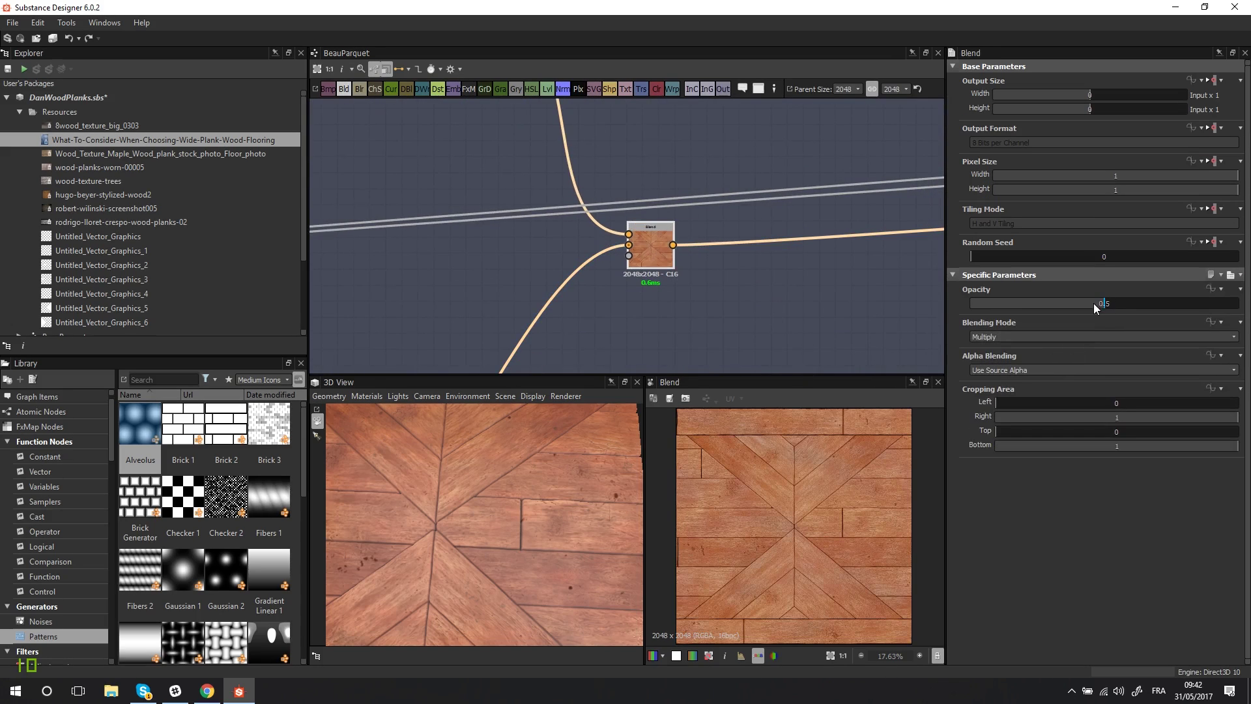
scroll(811, 501, "up", 8)
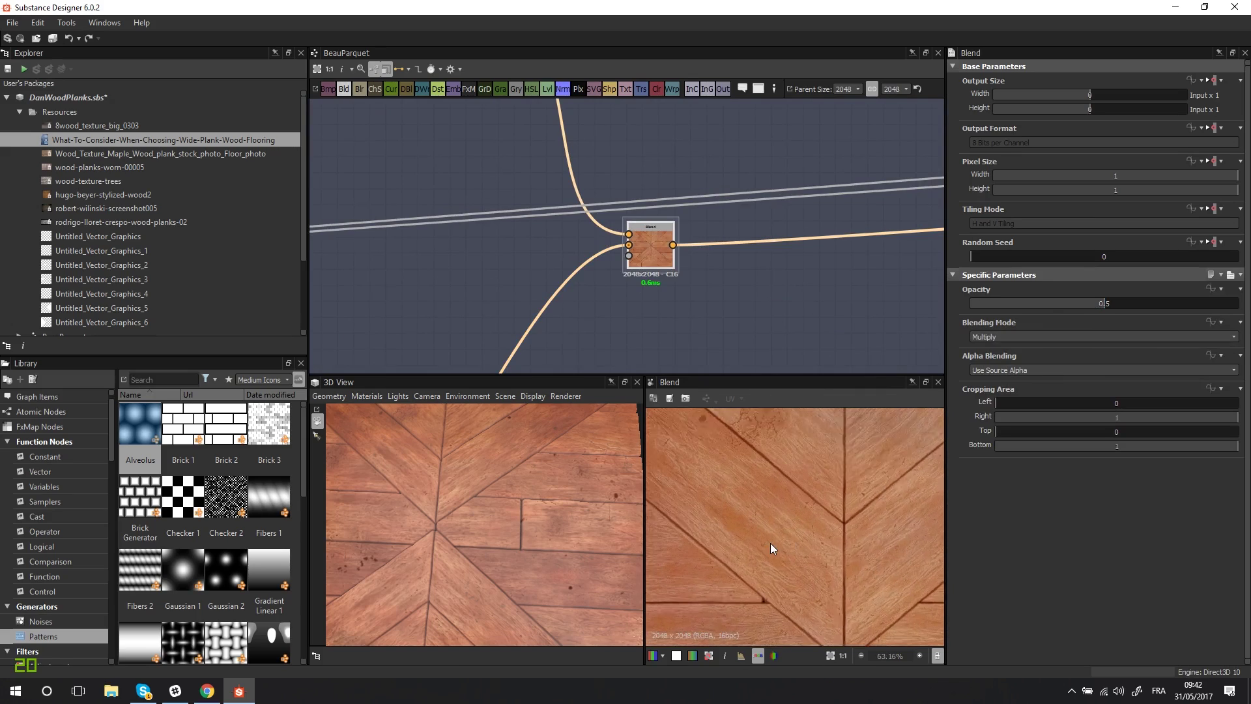
scroll(782, 521, "down", 4)
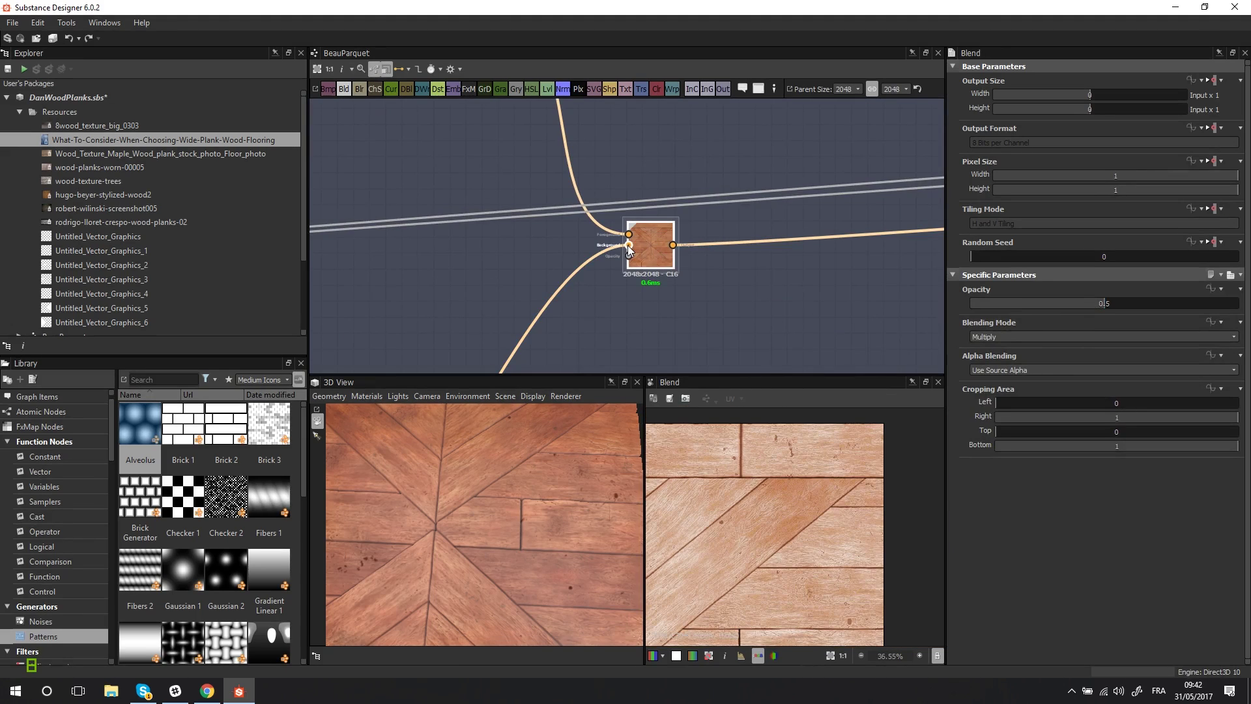
Compare the Multiply Blend's lighter background input with its blended result across the parquet pattern.
scroll(757, 523, "down", 3)
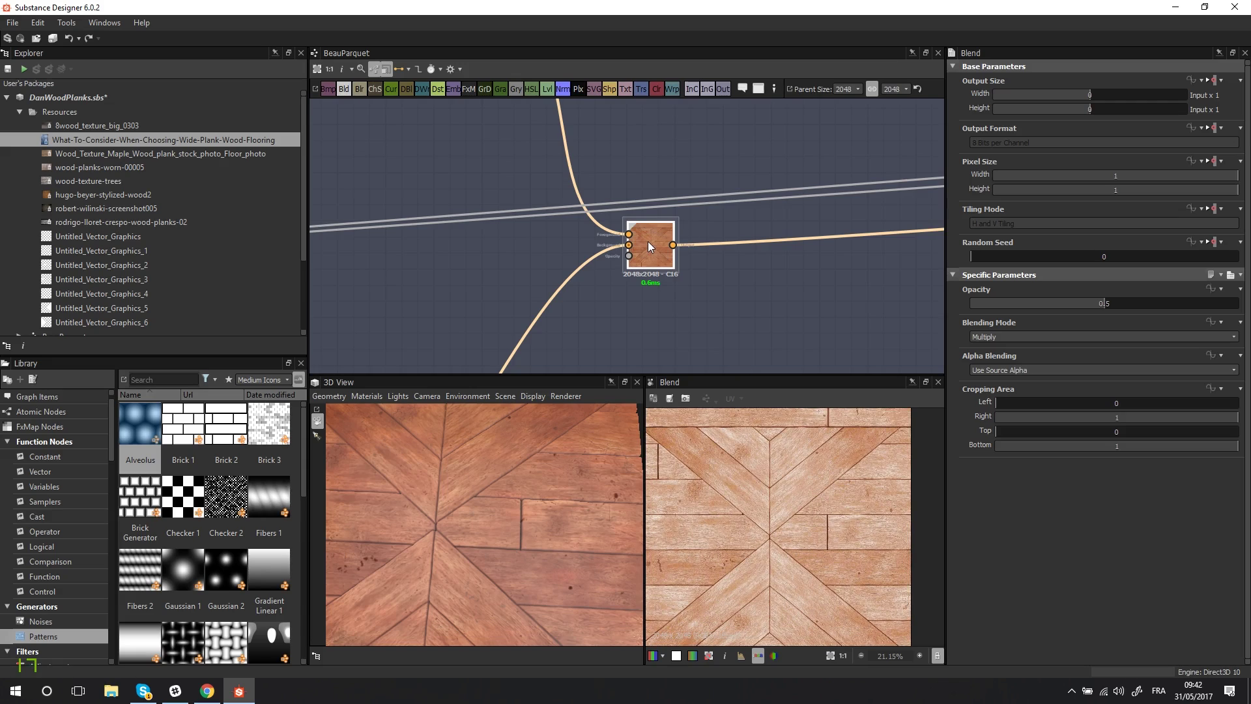
scroll(745, 439, "up", 3)
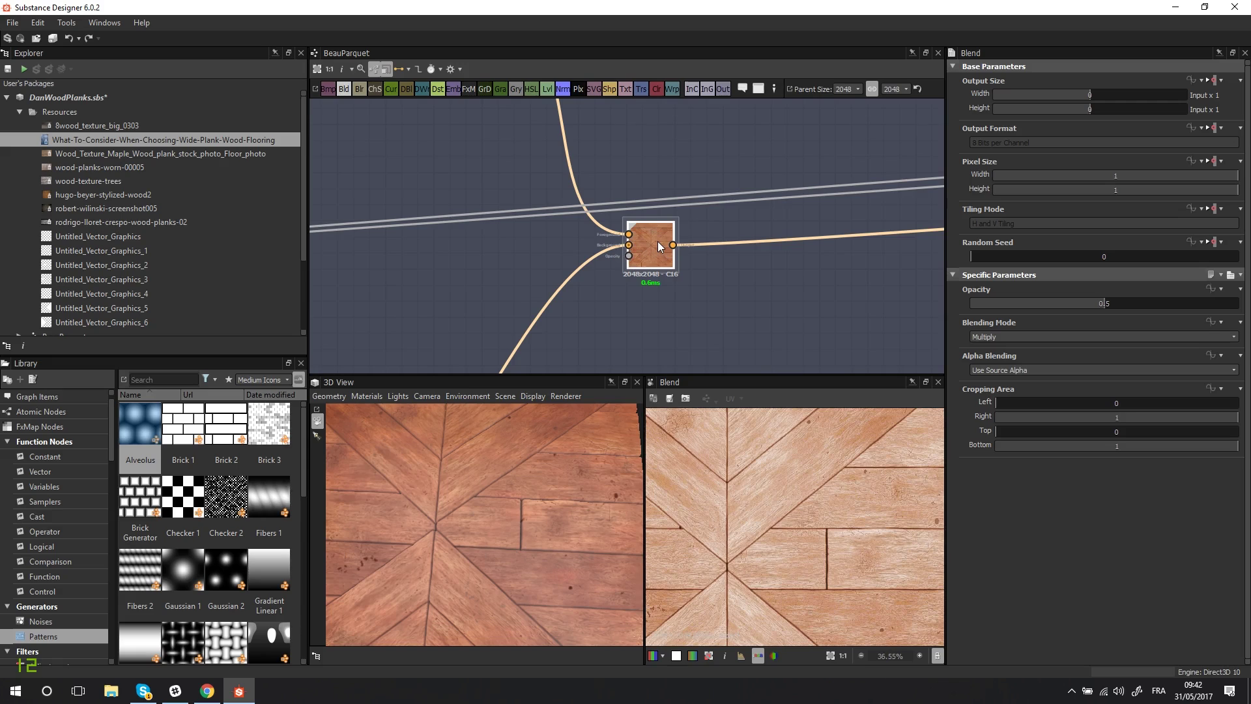
scroll(851, 542, "down", 3)
Follow the graph to the next Blend, trace its noise chain upstream and show the Creased noise that starts it.
scroll(373, 283, "down", 4)
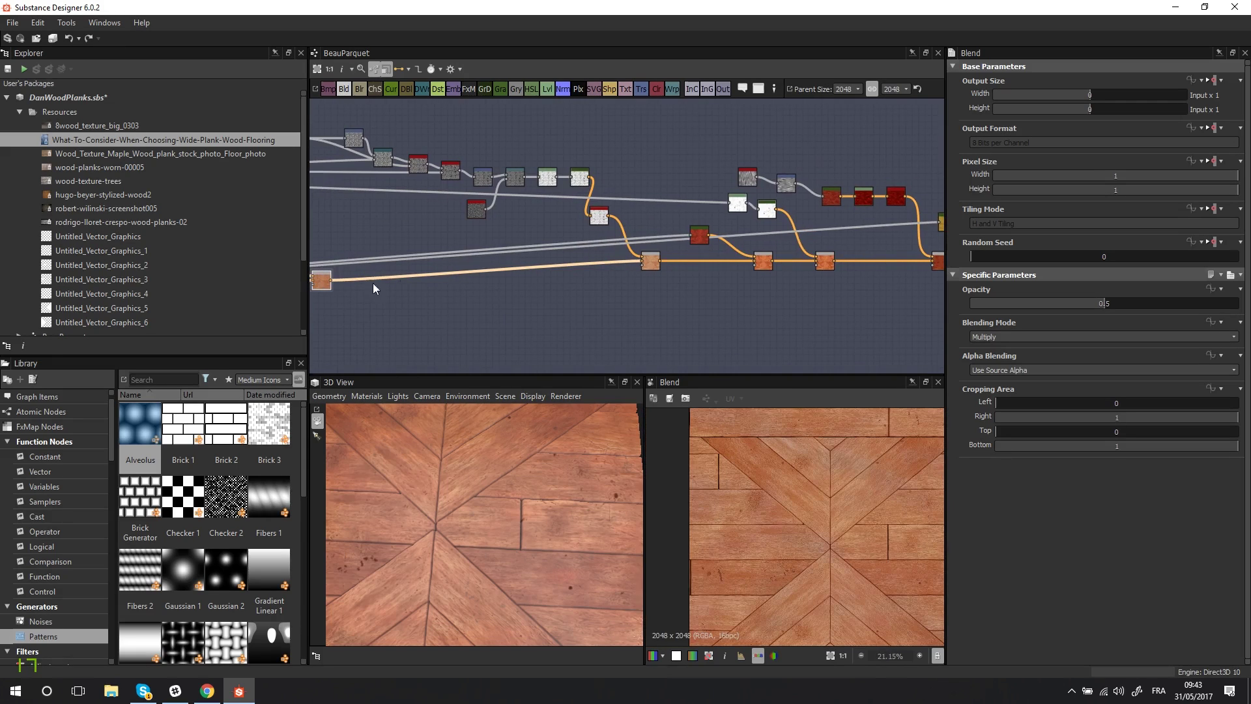
scroll(443, 280, "up", 3)
scroll(443, 289, "down", 4)
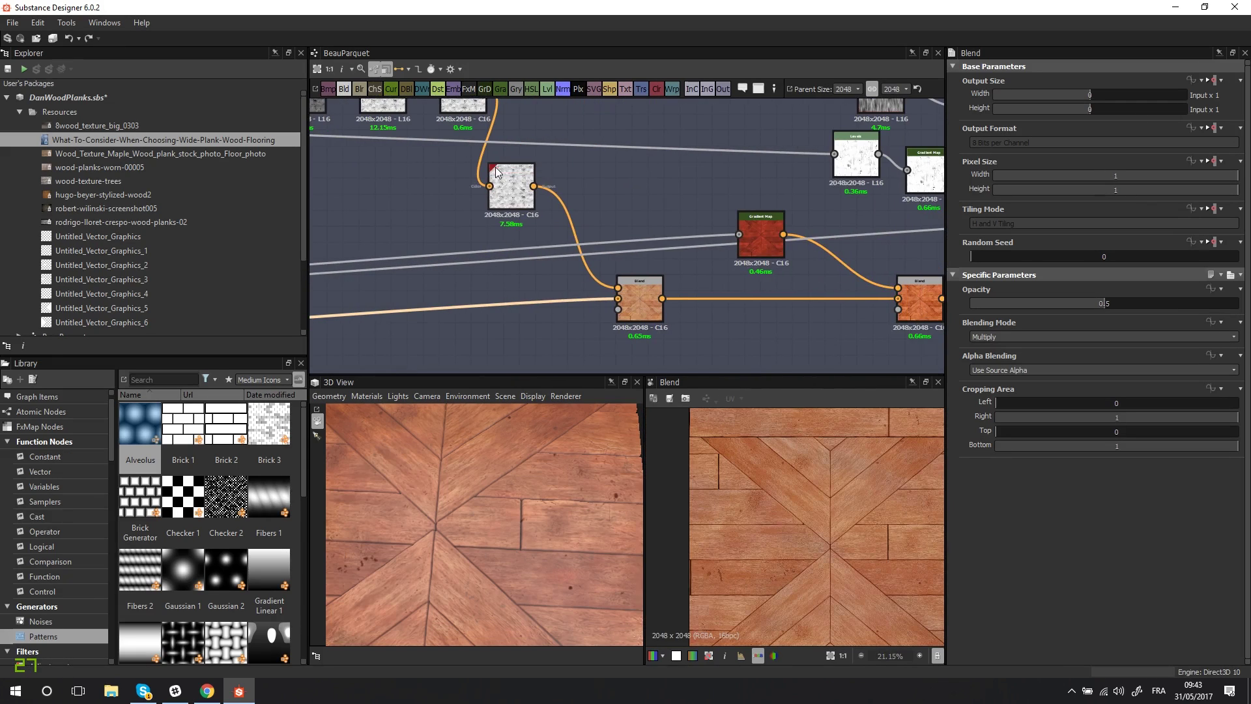
scroll(560, 215, "up", 2)
scroll(389, 163, "up", 5)
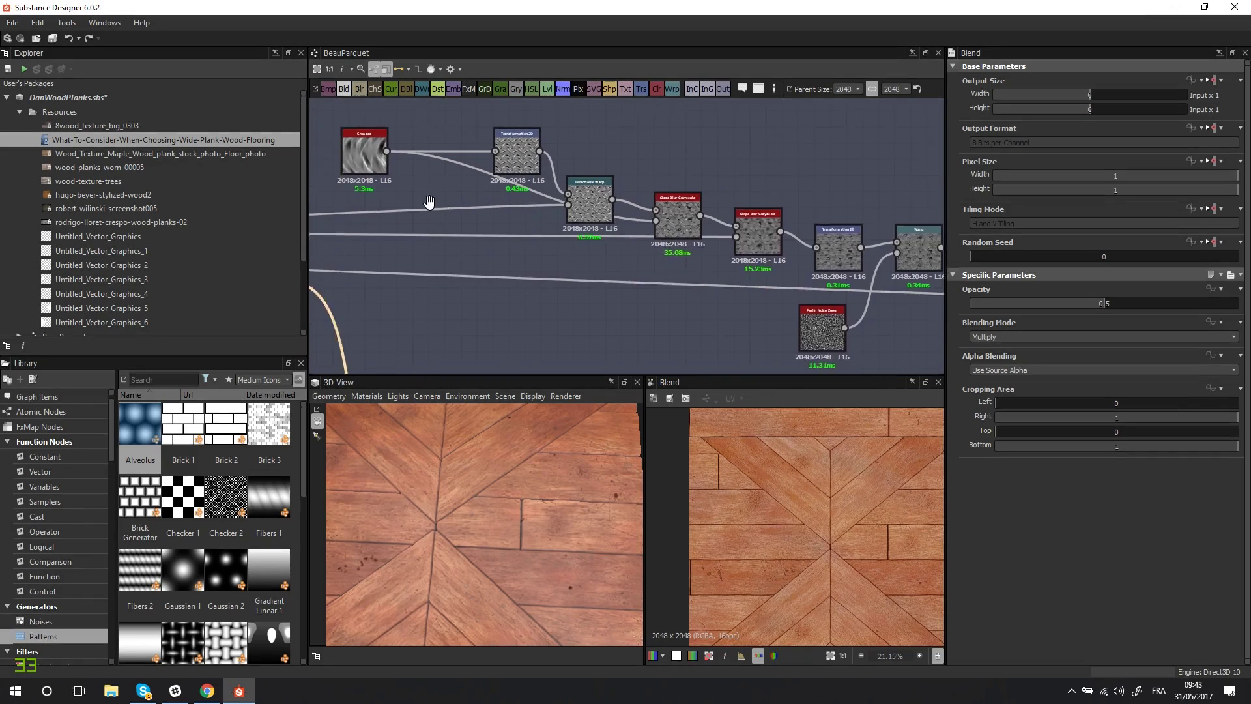
left_click(399, 176)
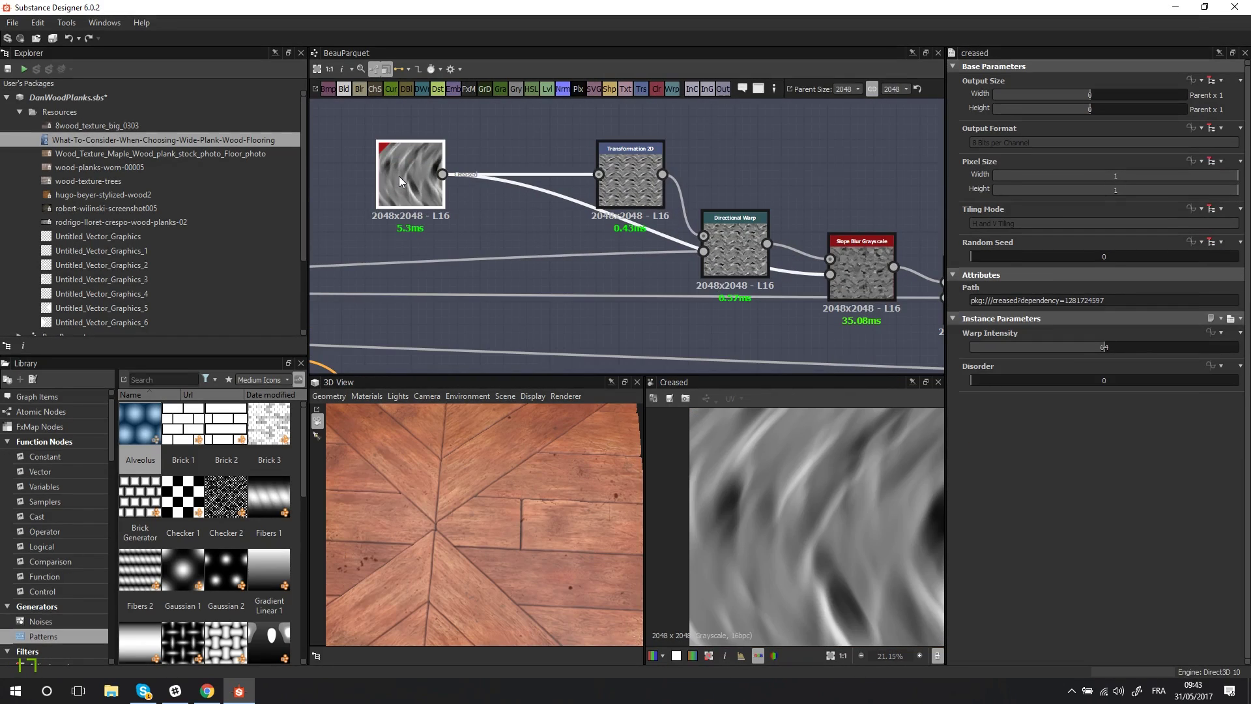
Follow the Creased noise chain through Transformation 2D and Directional Warp and show the second Slope Blur Grayscale's result.
scroll(399, 176, "up", 3)
middle_click_drag(399, 176, 273, 247)
scroll(461, 241, "down", 1)
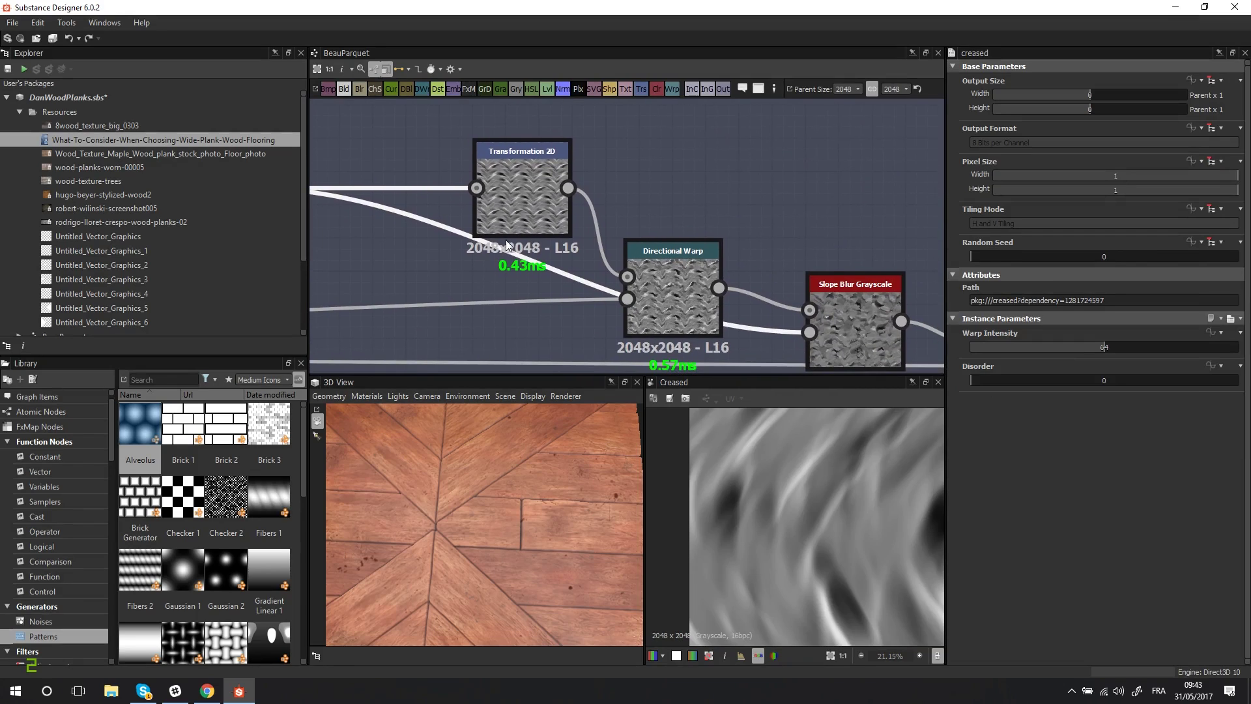
scroll(541, 249, "down", 2)
middle_click_drag(541, 250, 355, 181)
left_click(627, 236)
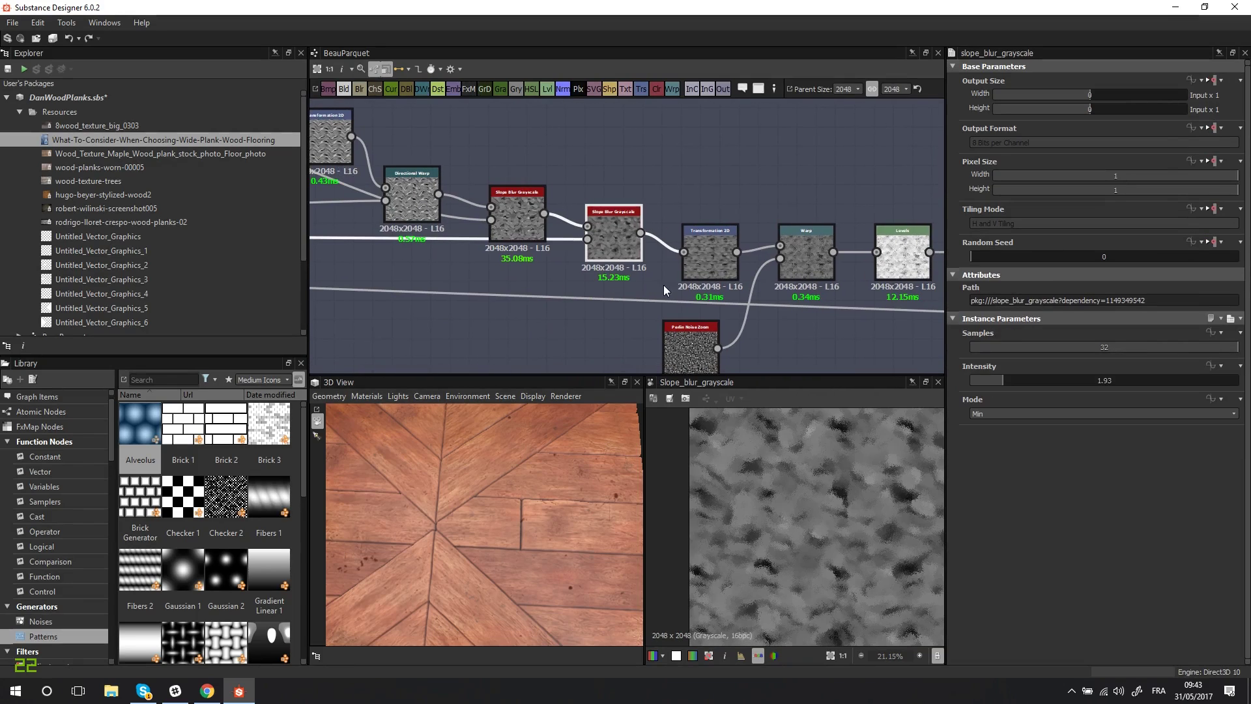
Continue past the Warp and Levels nodes to the grayscale Gradient Map and show the Blur HQ that follows it.
scroll(664, 285, "down", 1)
middle_click_drag(689, 280, 491, 193)
left_click(805, 268)
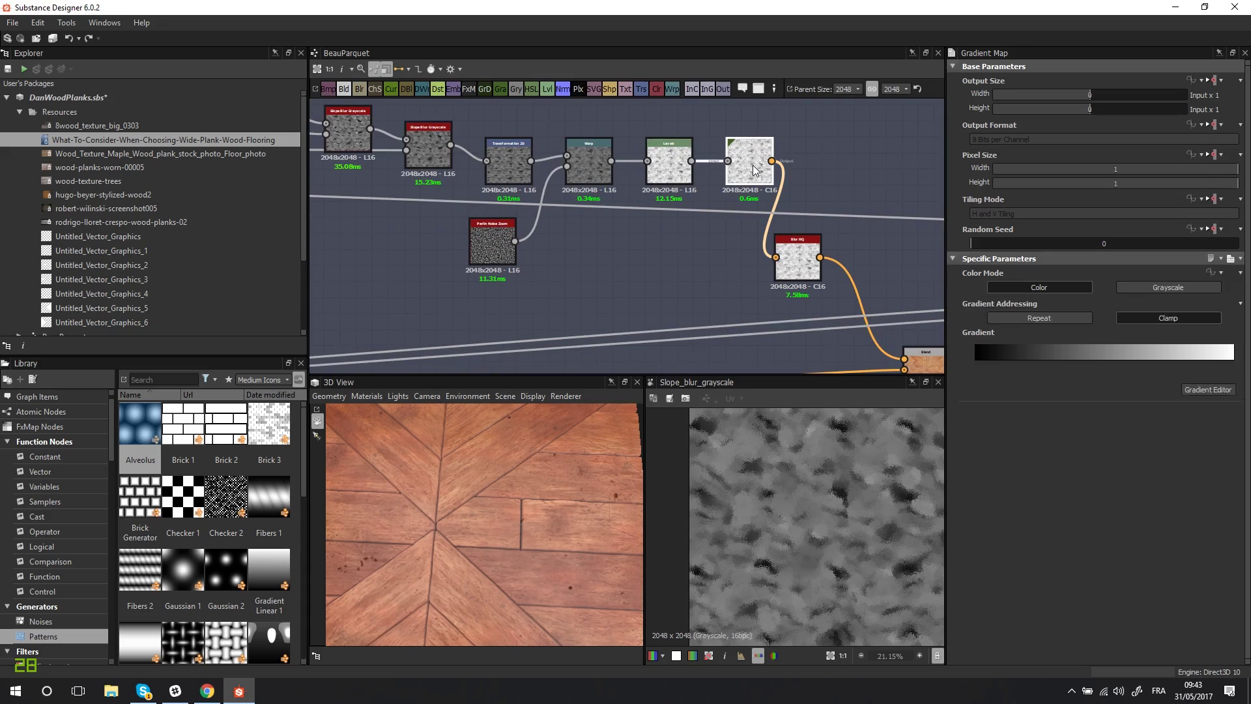
left_click(803, 264)
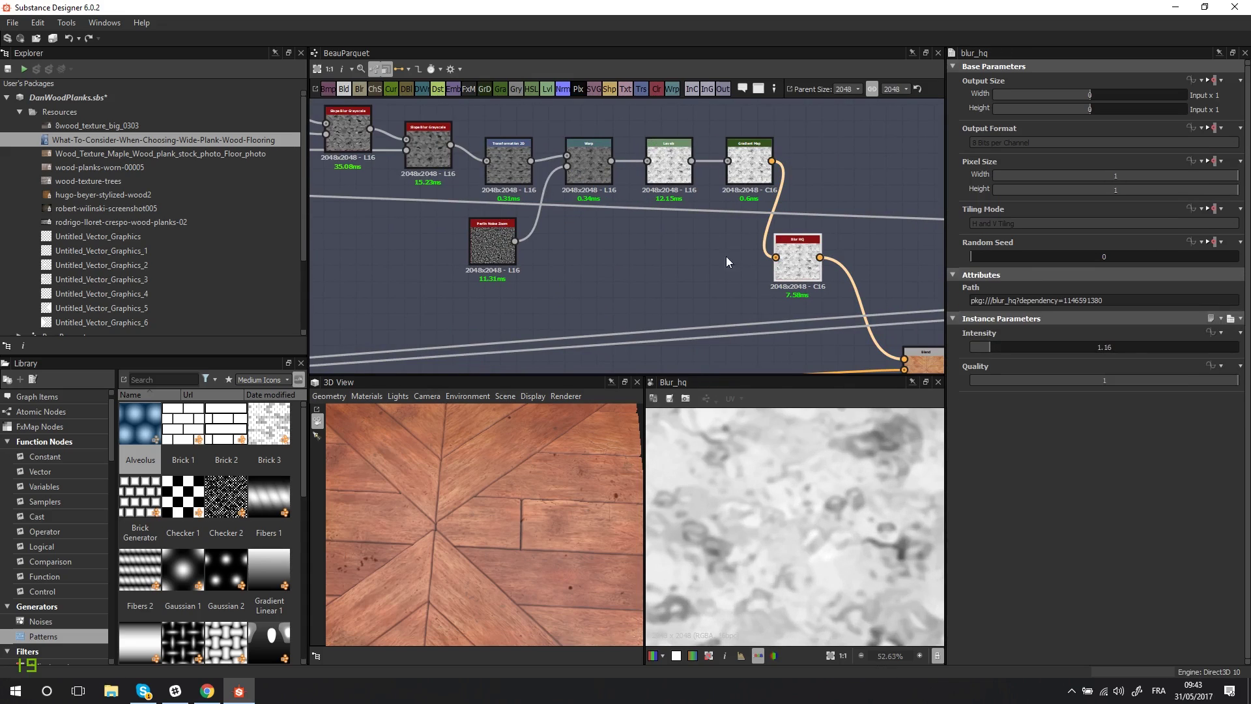
Compare the grayscale Gradient Map's sharp noise detail with the softened Blur HQ output.
middle_click_drag(708, 314, 491, 302)
left_click(533, 156)
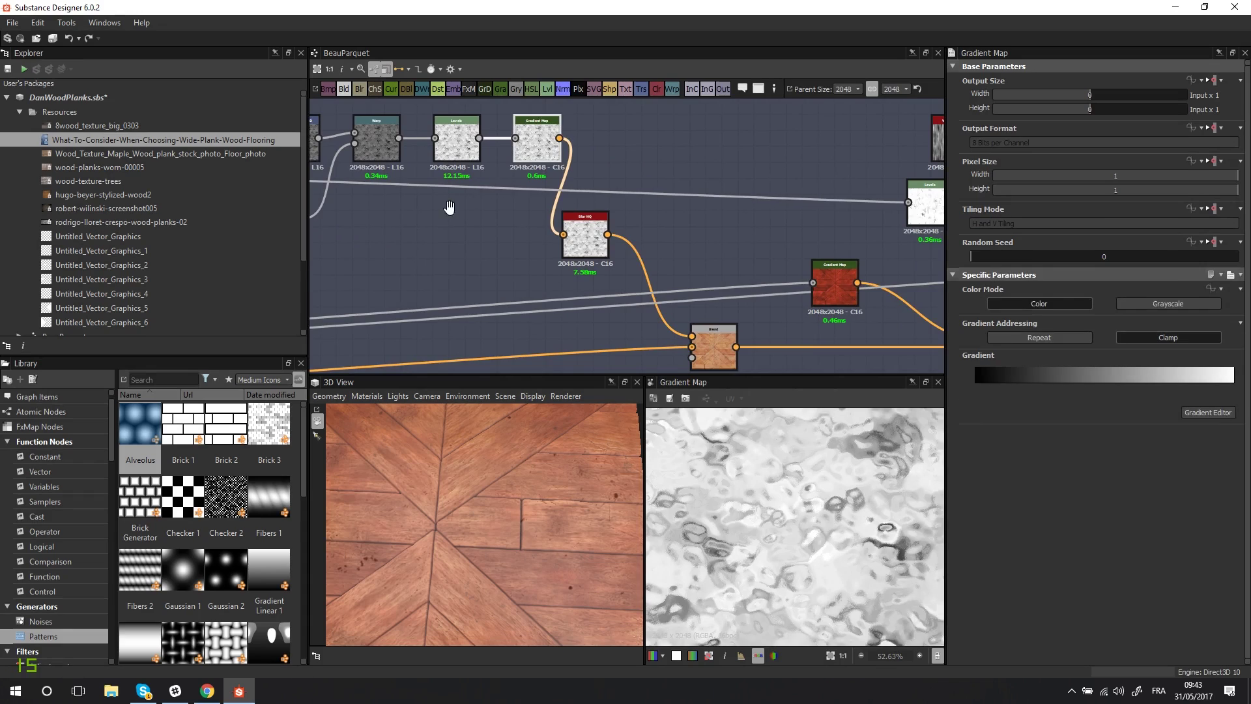
middle_click_drag(445, 222, 561, 218)
scroll(819, 507, "up", 2)
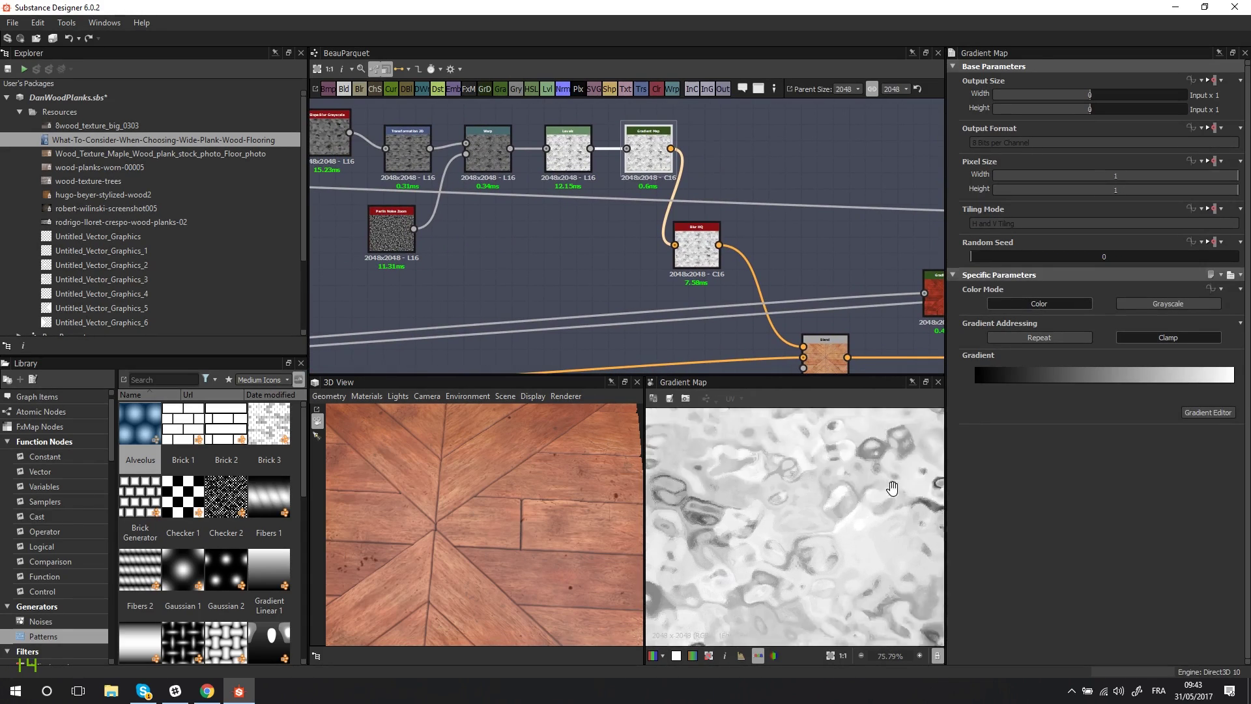
middle_click_drag(827, 545, 861, 534)
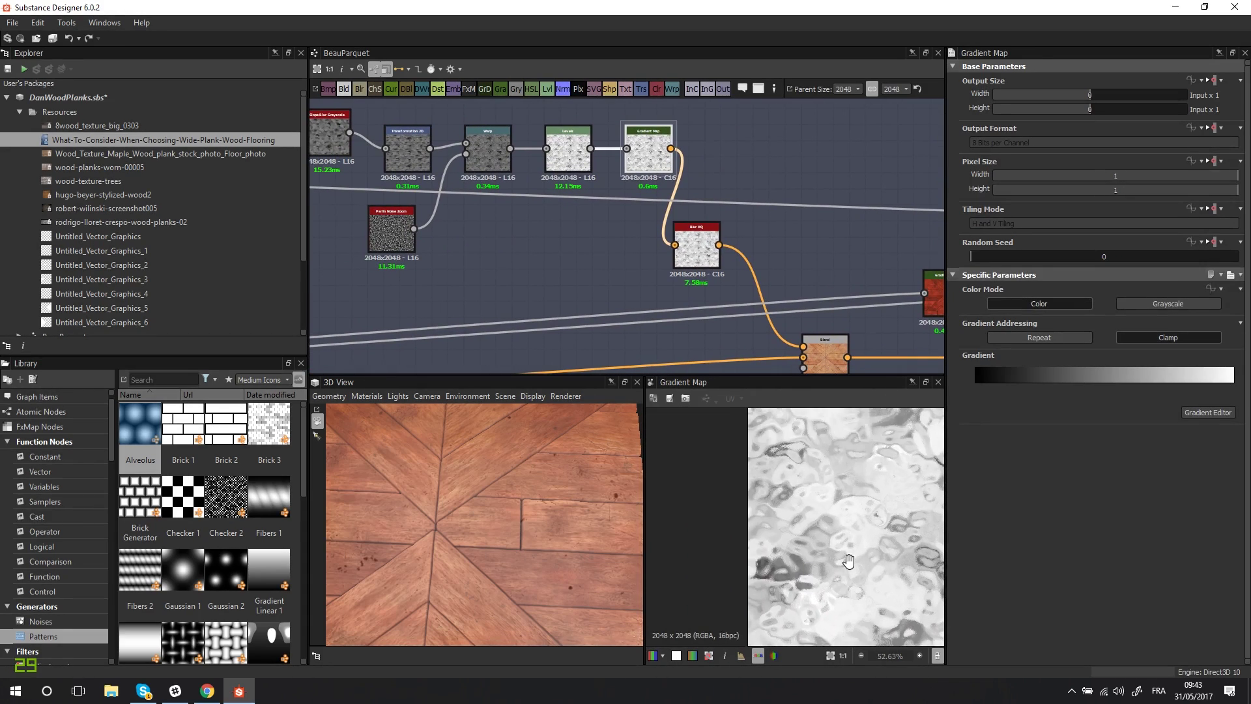
scroll(862, 534, "up", 1)
double_click(696, 246)
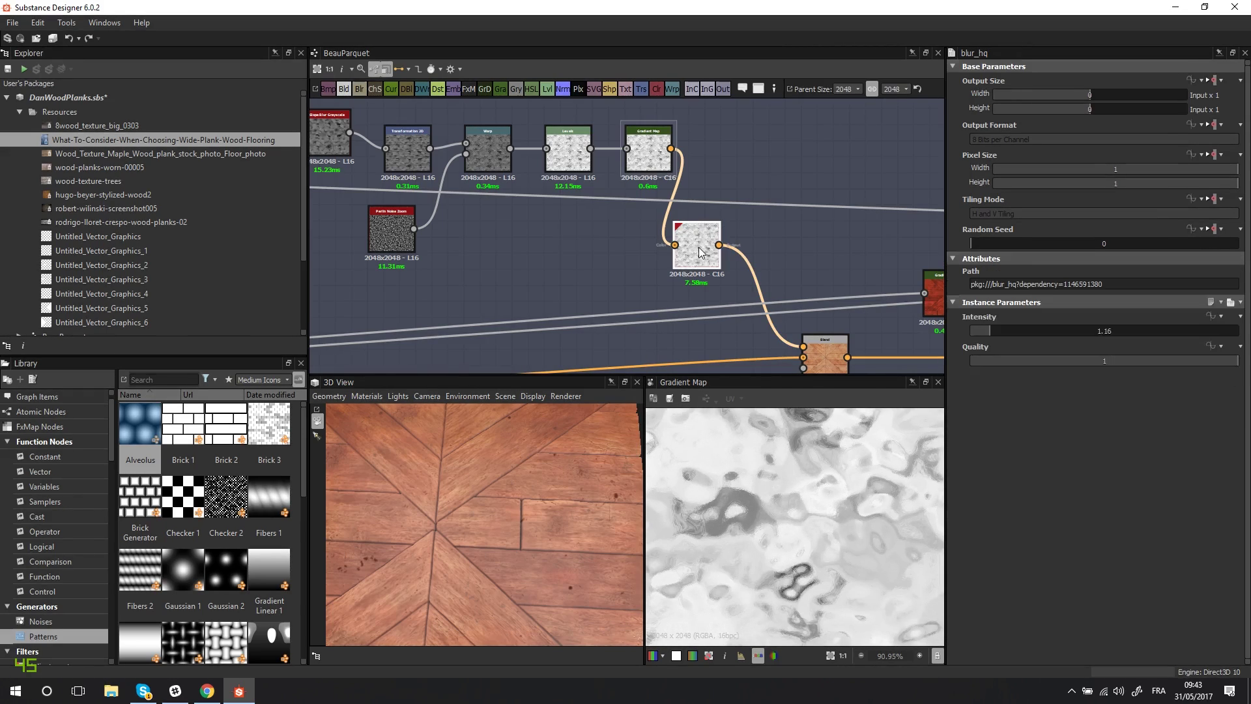
Show the Overlay Blend that receives the Blur HQ output and examine its opacity and the resulting planks.
middle_click_drag(687, 196, 540, 81)
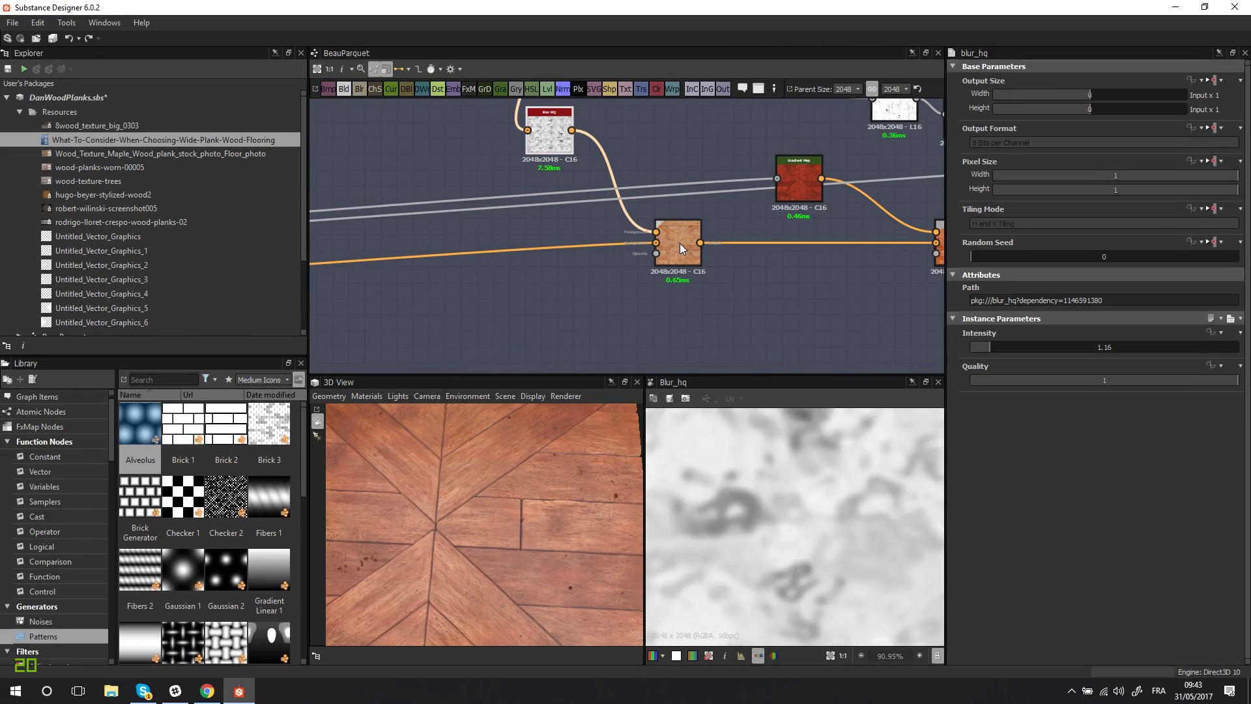
double_click(679, 244)
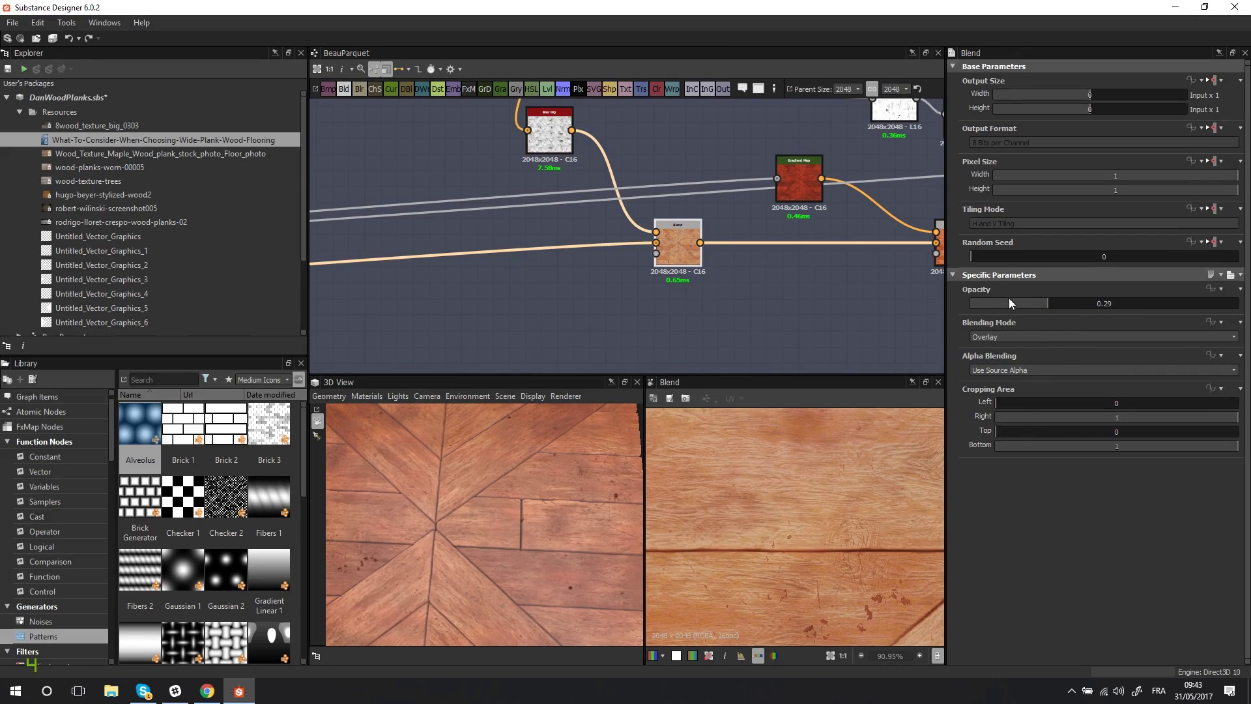
scroll(787, 509, "down", 4)
scroll(824, 503, "up", 2)
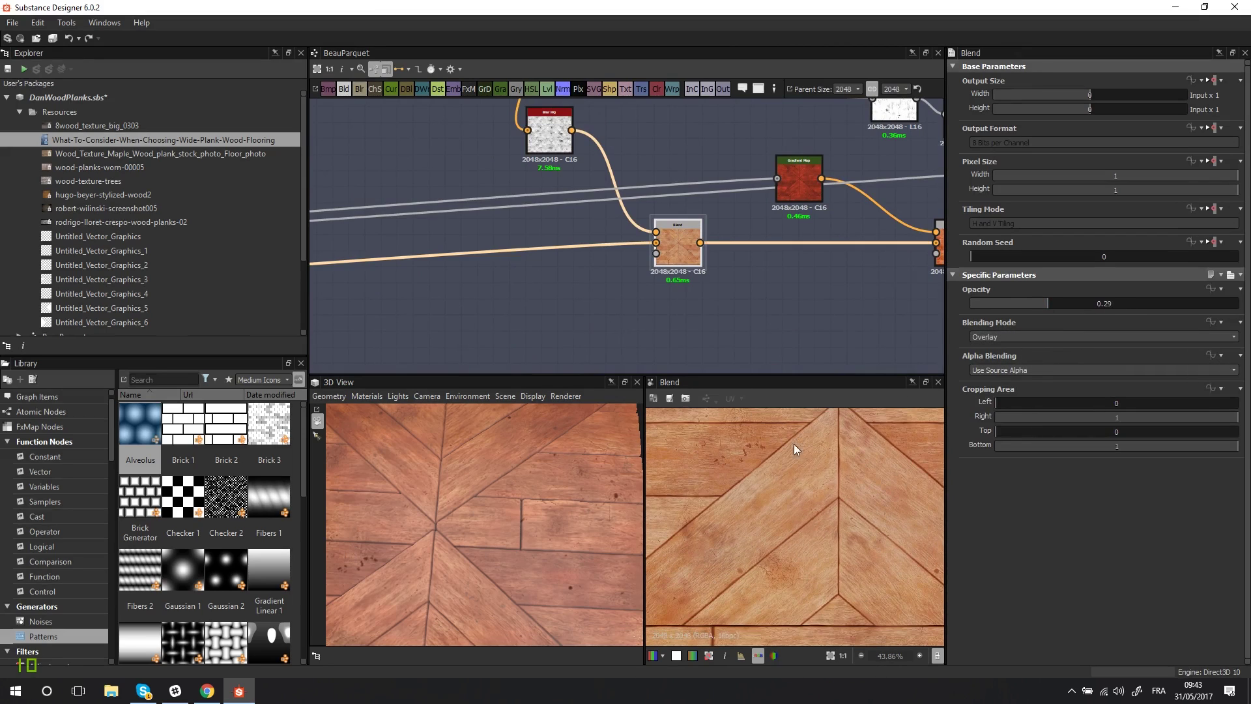
middle_click_drag(715, 519, 815, 527)
scroll(805, 512, "up", 1)
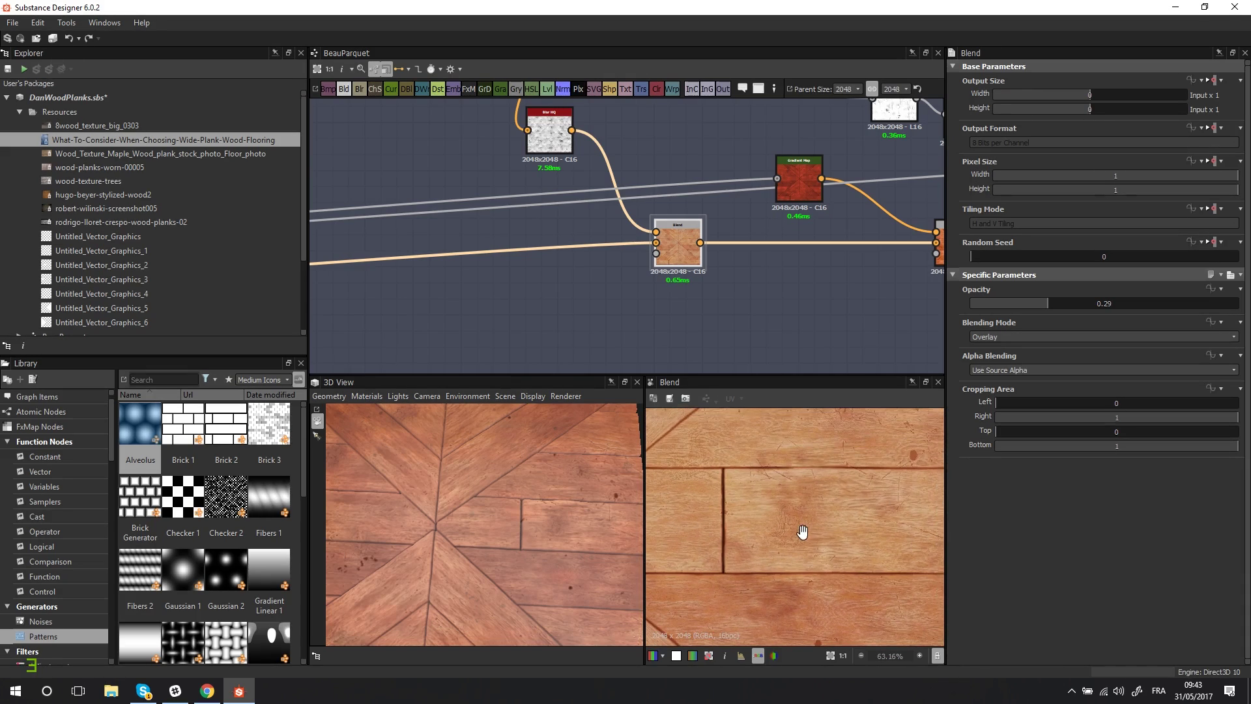
Examine the color stains of the Overlay Blend close up and from a distance on several planks.
scroll(793, 552, "down", 3)
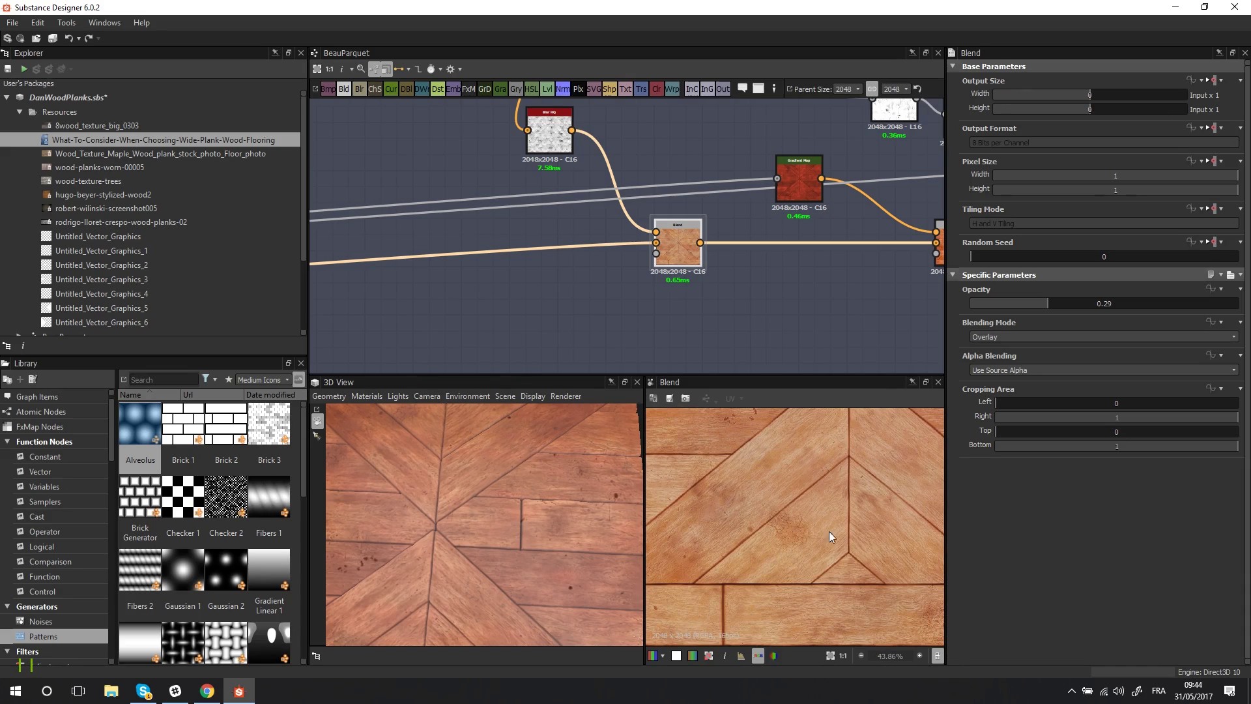
scroll(829, 530, "up", 4)
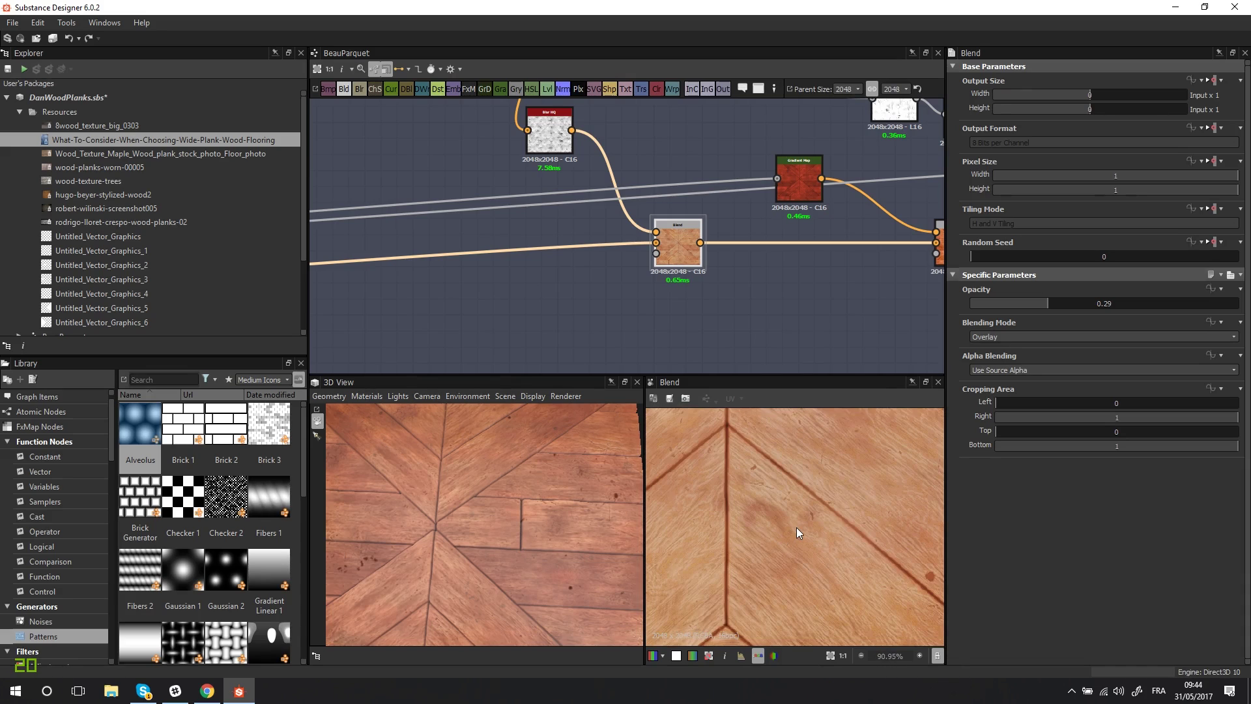
scroll(795, 518, "down", 4)
scroll(775, 507, "up", 5)
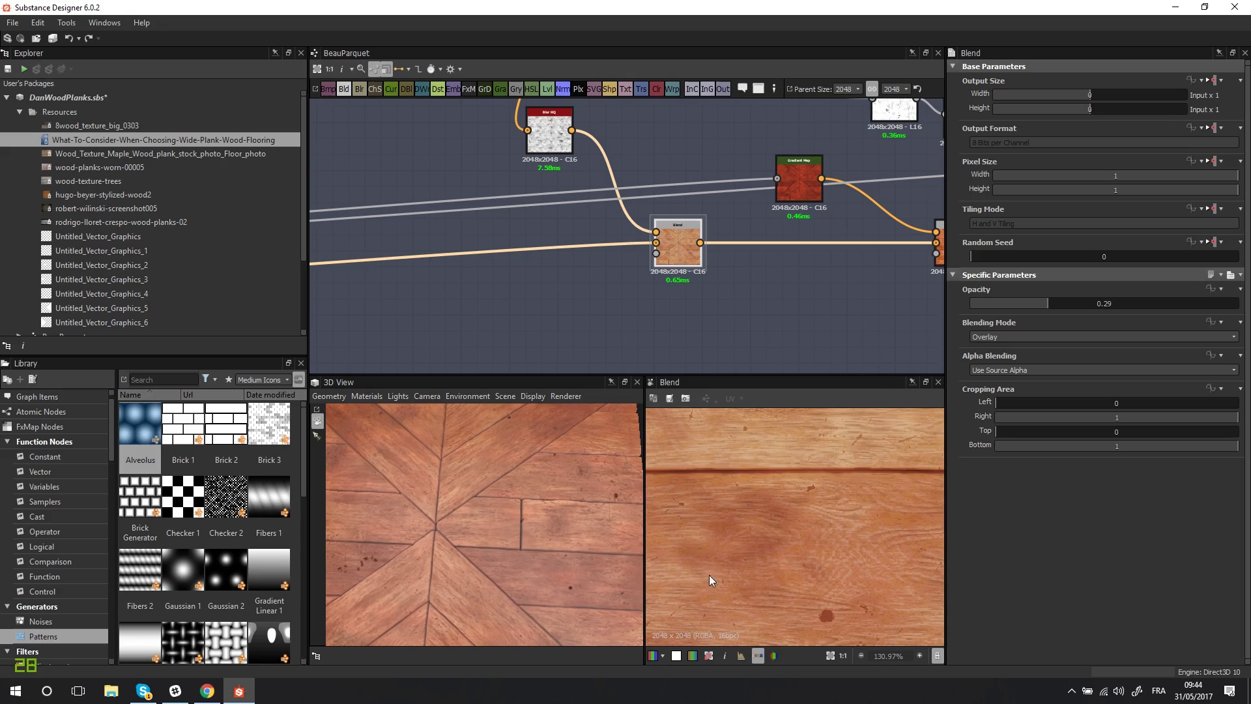
scroll(788, 539, "down", 4)
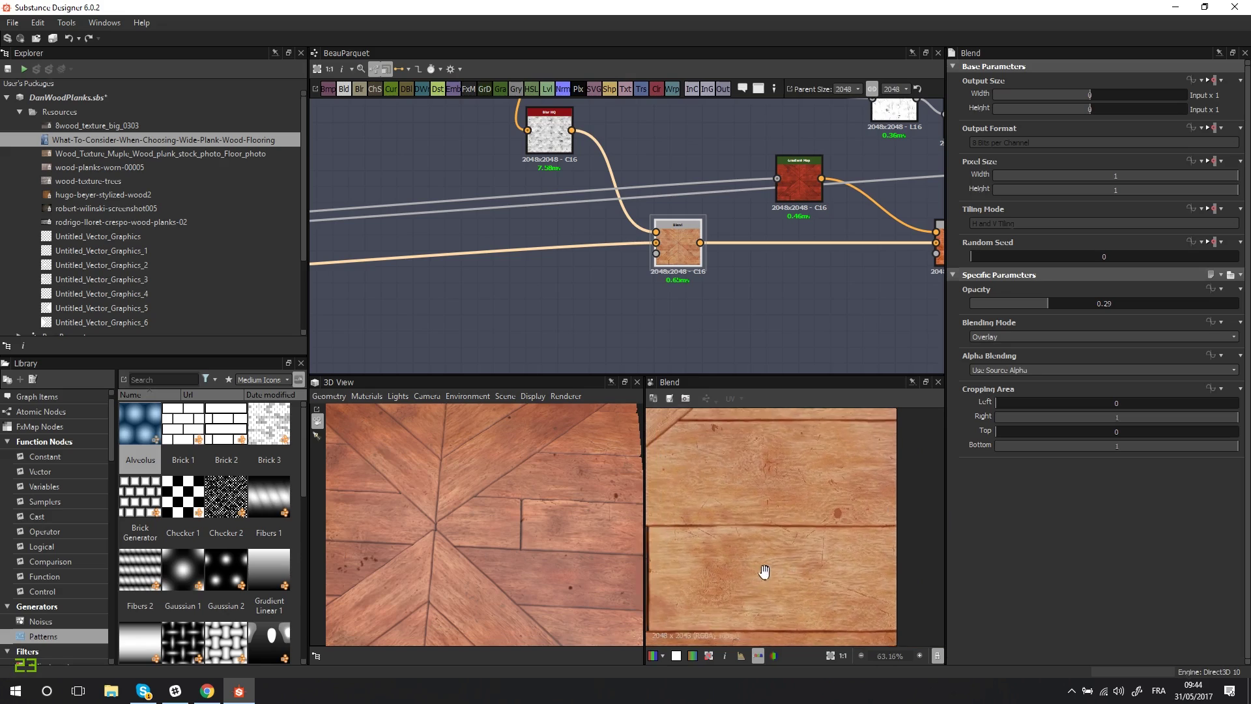
scroll(731, 526, "up", 4)
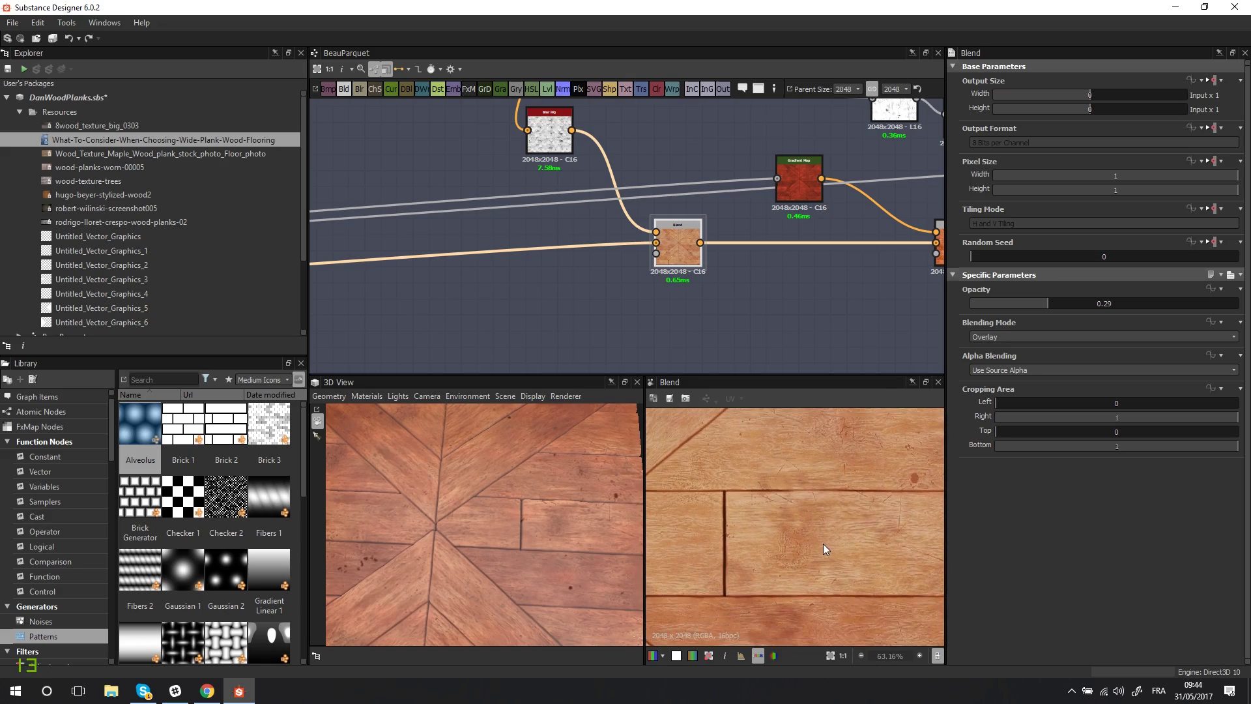
scroll(785, 549, "down", 4)
middle_click_drag(720, 518, 754, 613)
scroll(780, 507, "up", 2)
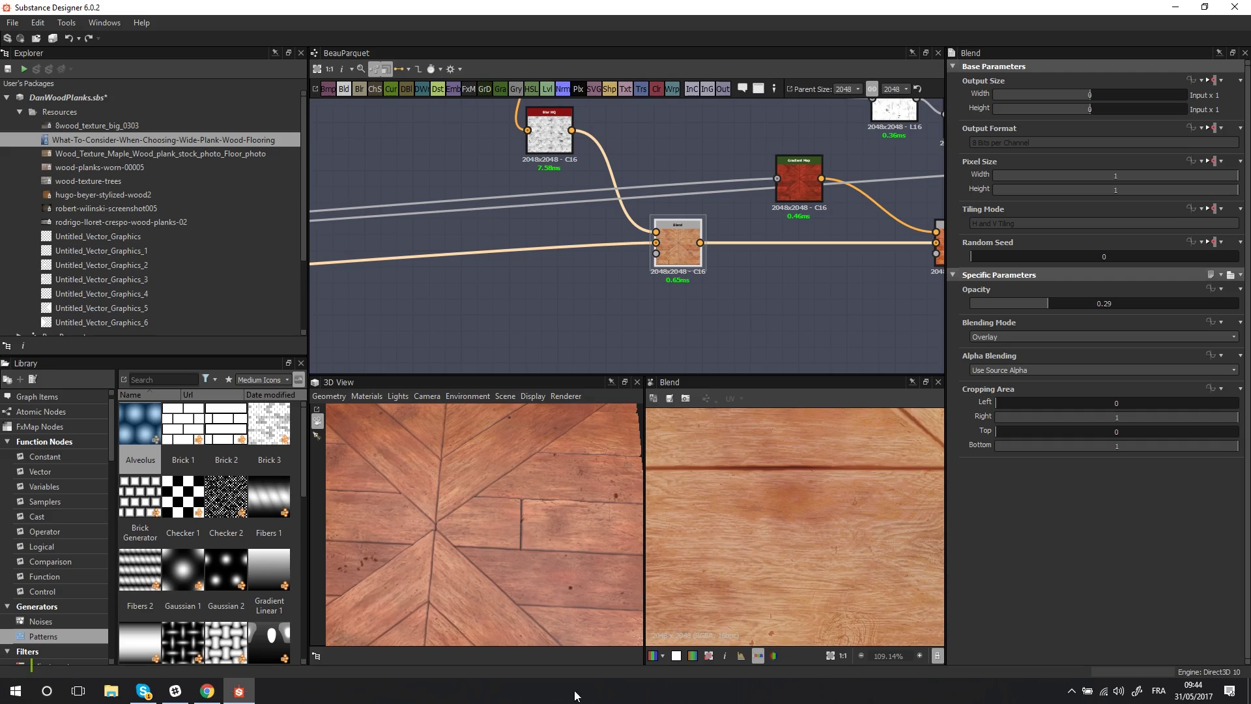
scroll(845, 532, "down", 2)
scroll(830, 528, "down", 3)
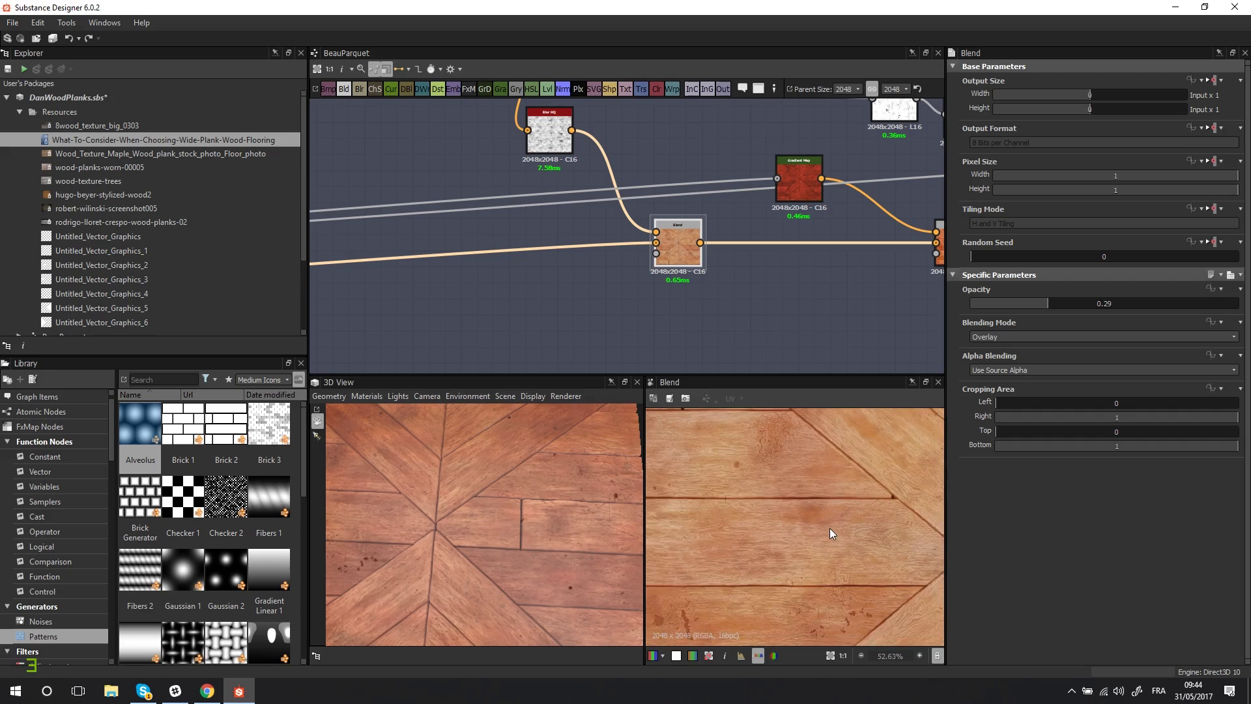
middle_click_drag(831, 528, 769, 464)
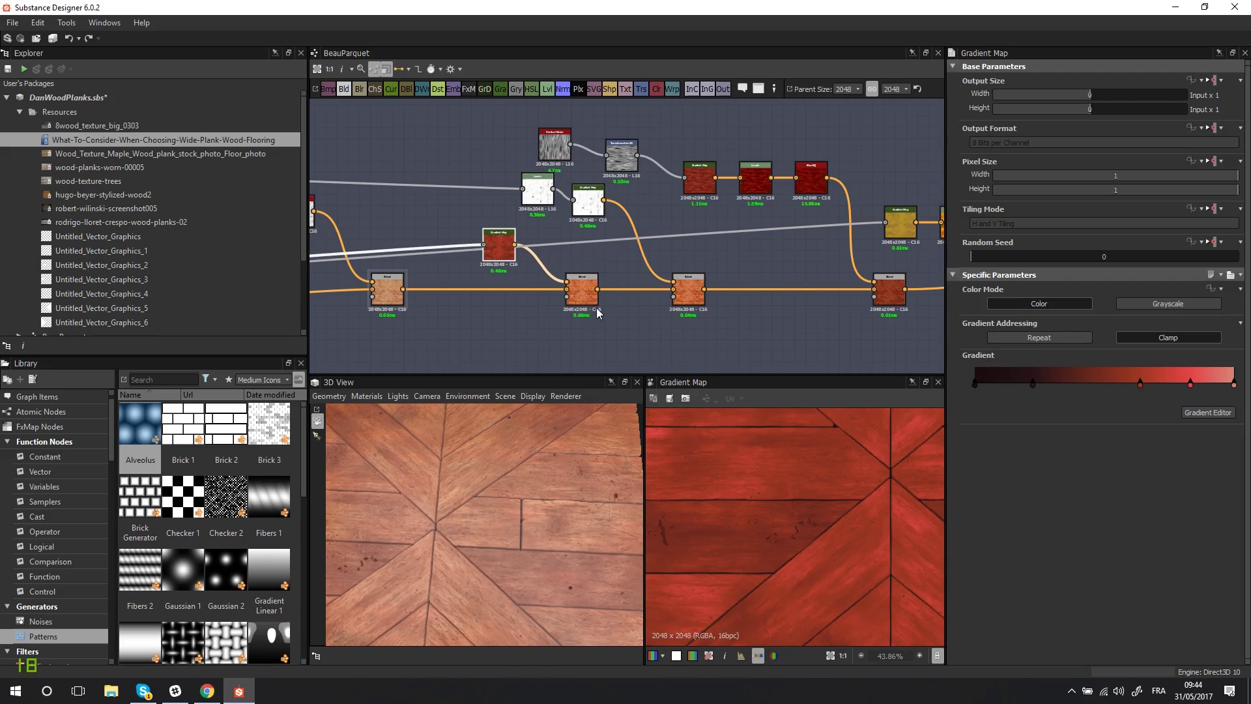
Compare the red Gradient Map with its grayscale Levels input and move the Gradient Map node slightly higher in the graph.
scroll(855, 530, "down", 4)
scroll(460, 257, "up", 5)
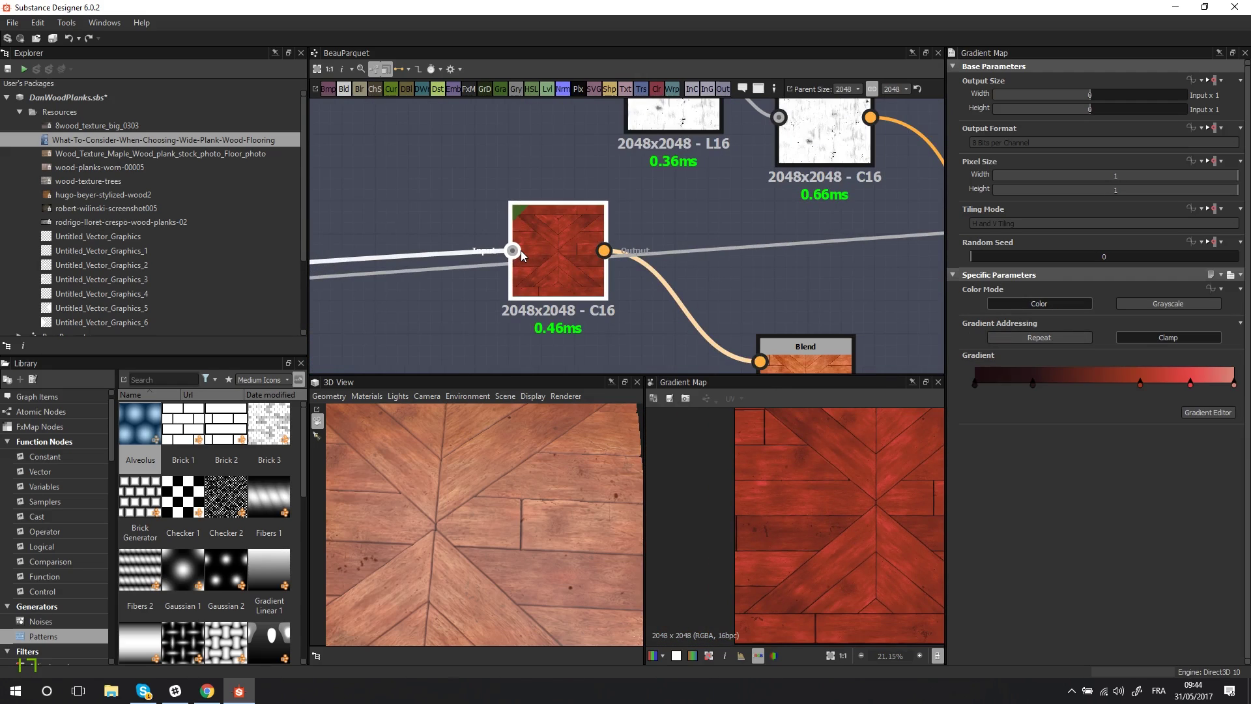
double_click(515, 250)
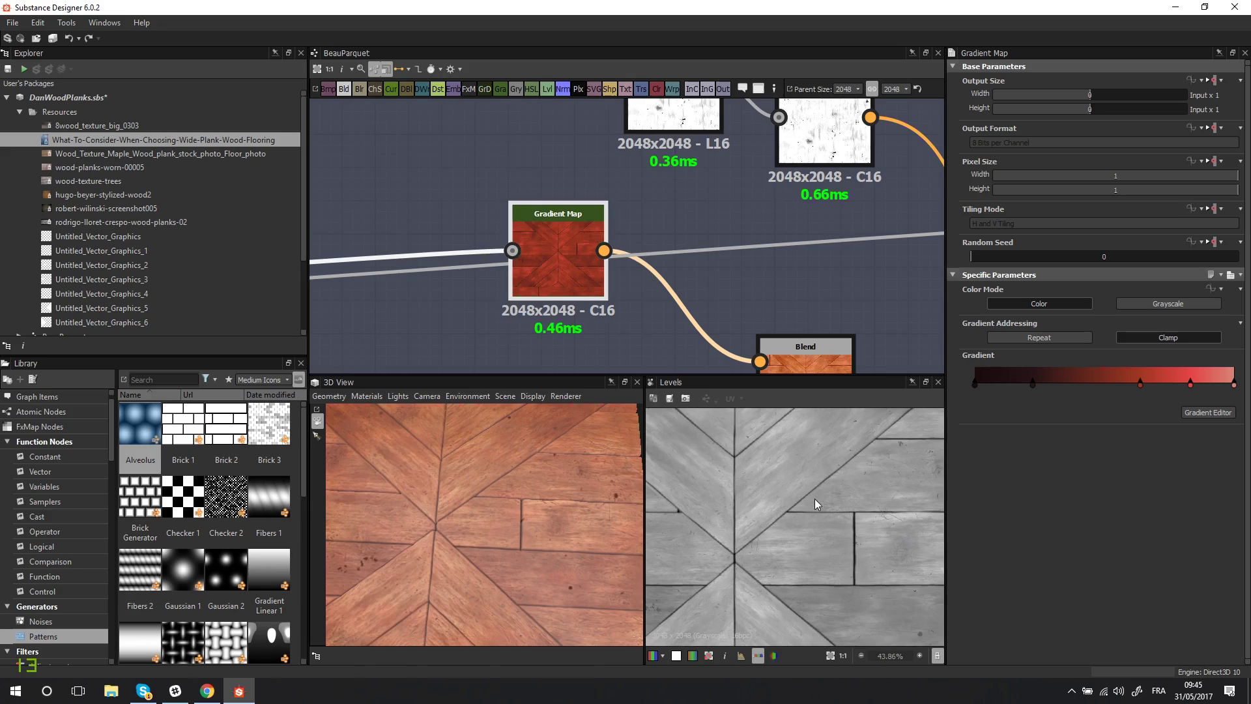
left_click_drag(550, 277, 517, 208)
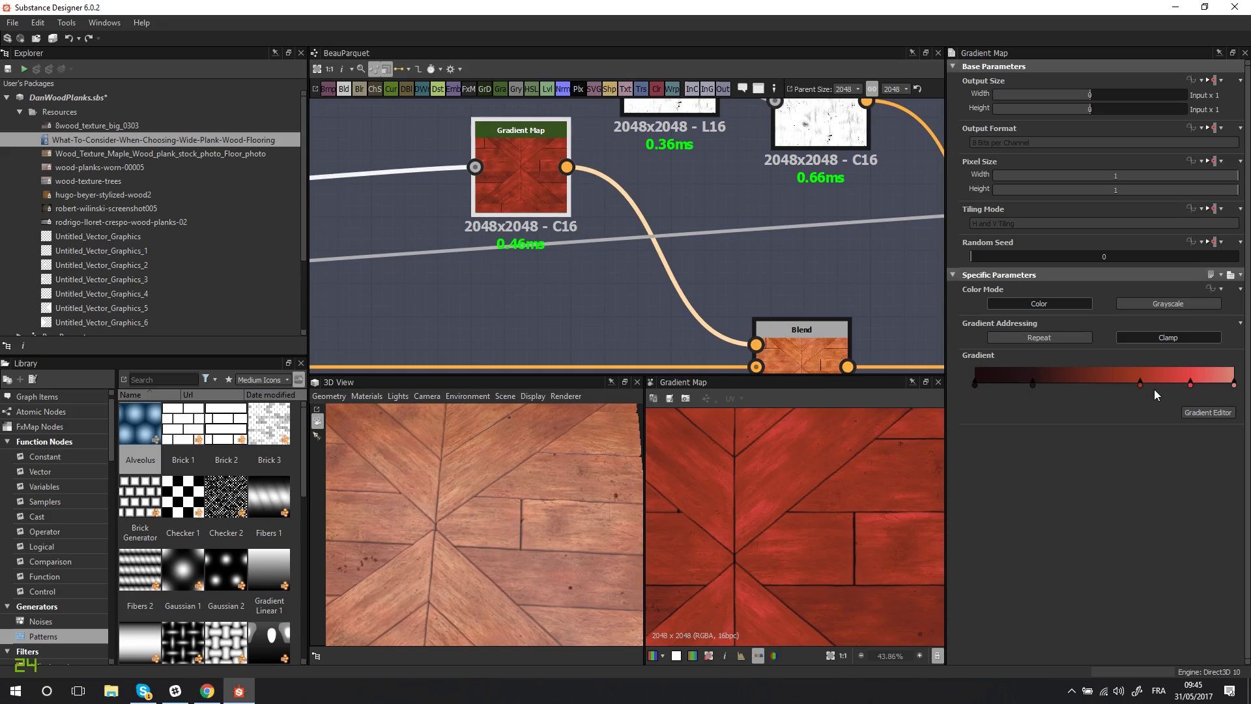
Show the Add Sub Blend fed by the red Gradient Map and examine its opacity and plank colors.
middle_click_drag(792, 362, 664, 281)
double_click(663, 280)
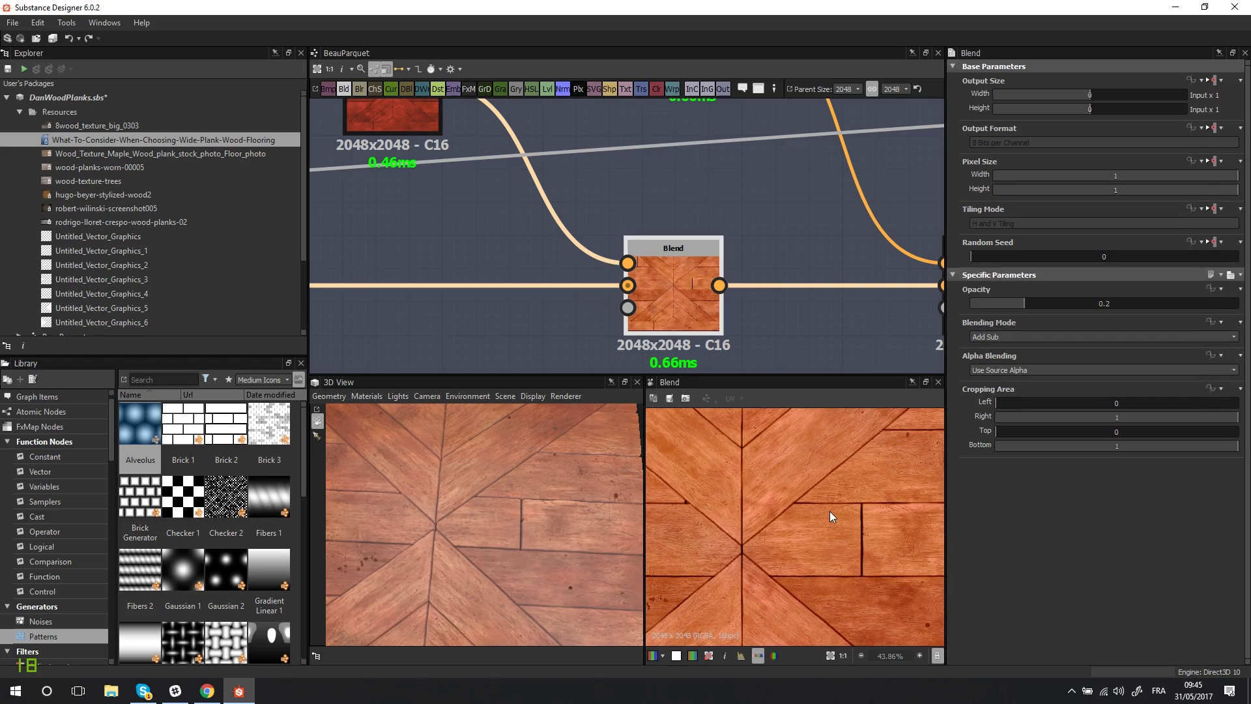
scroll(830, 511, "up", 5)
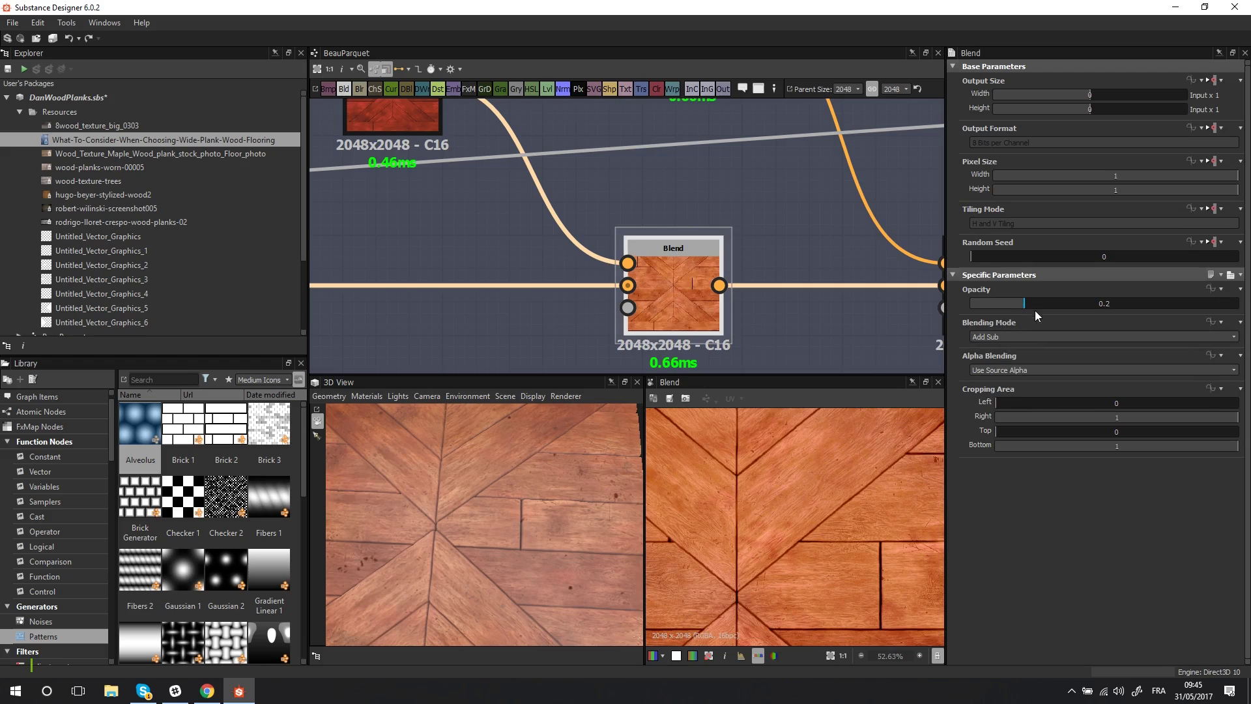
Show the white Gradient Map feeding the next Blend and examine its dark streaks and spots at several zoom levels.
scroll(823, 256, "down", 3)
middle_click_drag(778, 248, 629, 294)
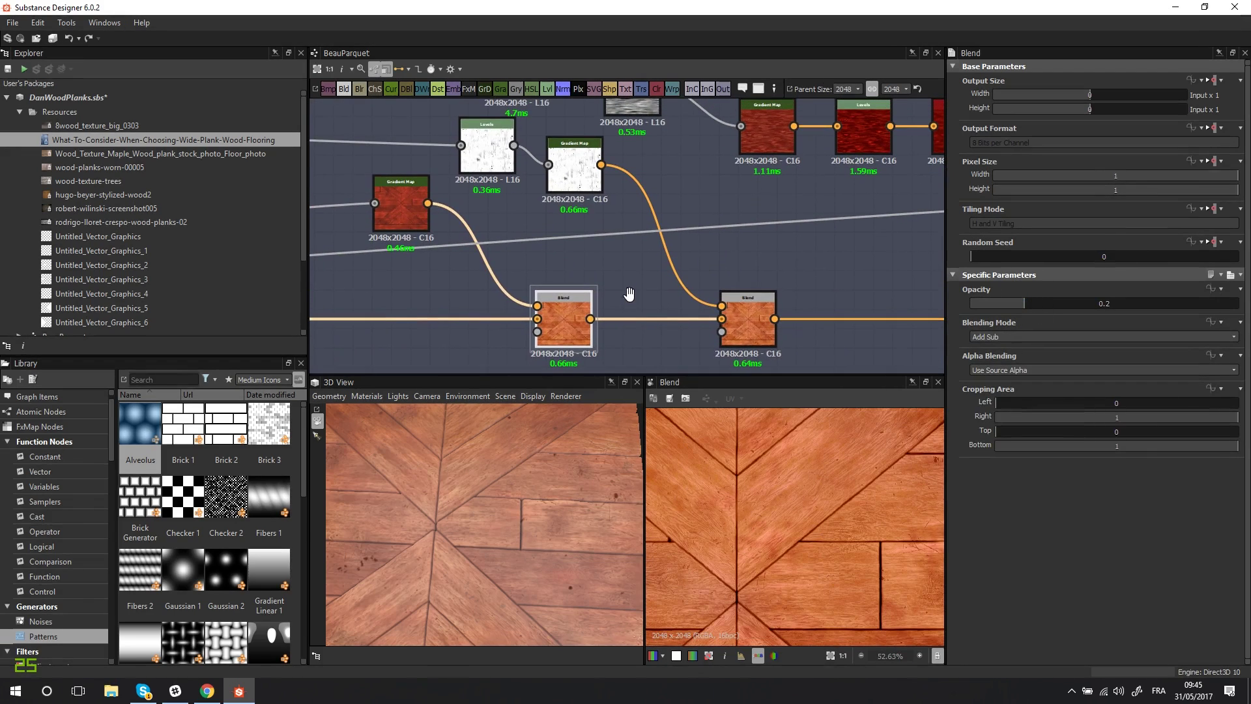
double_click(585, 194)
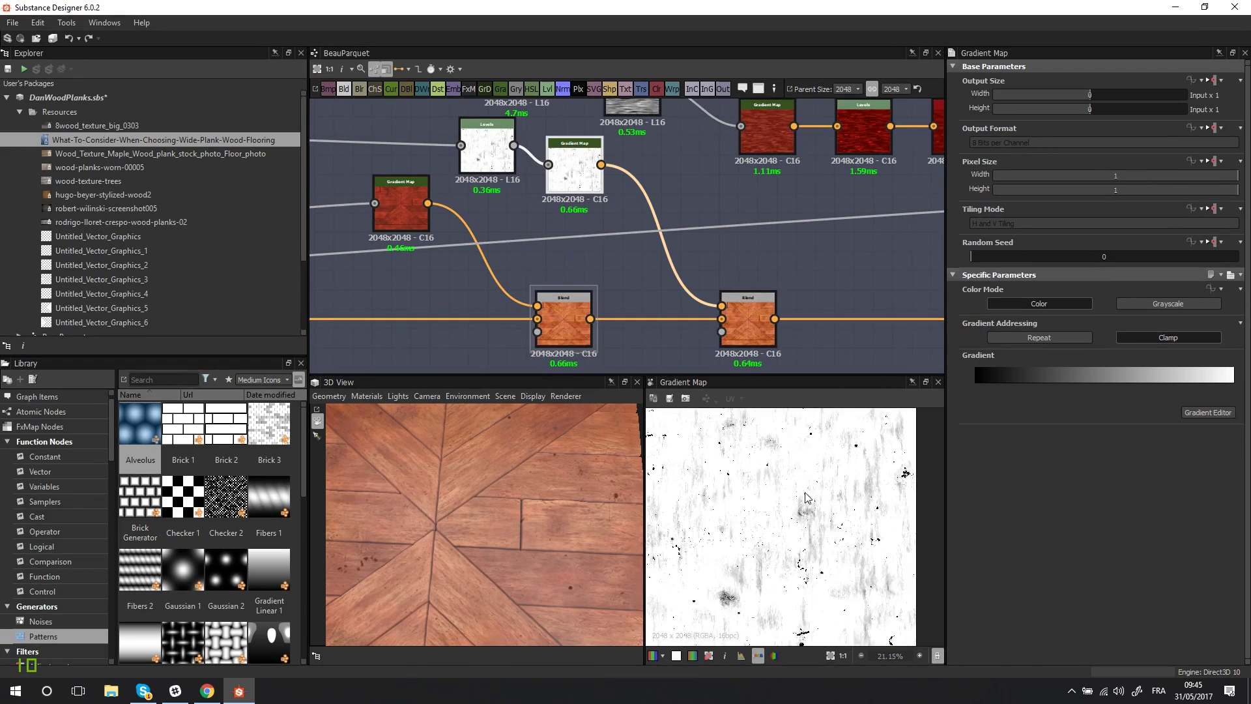
scroll(835, 559, "up", 6)
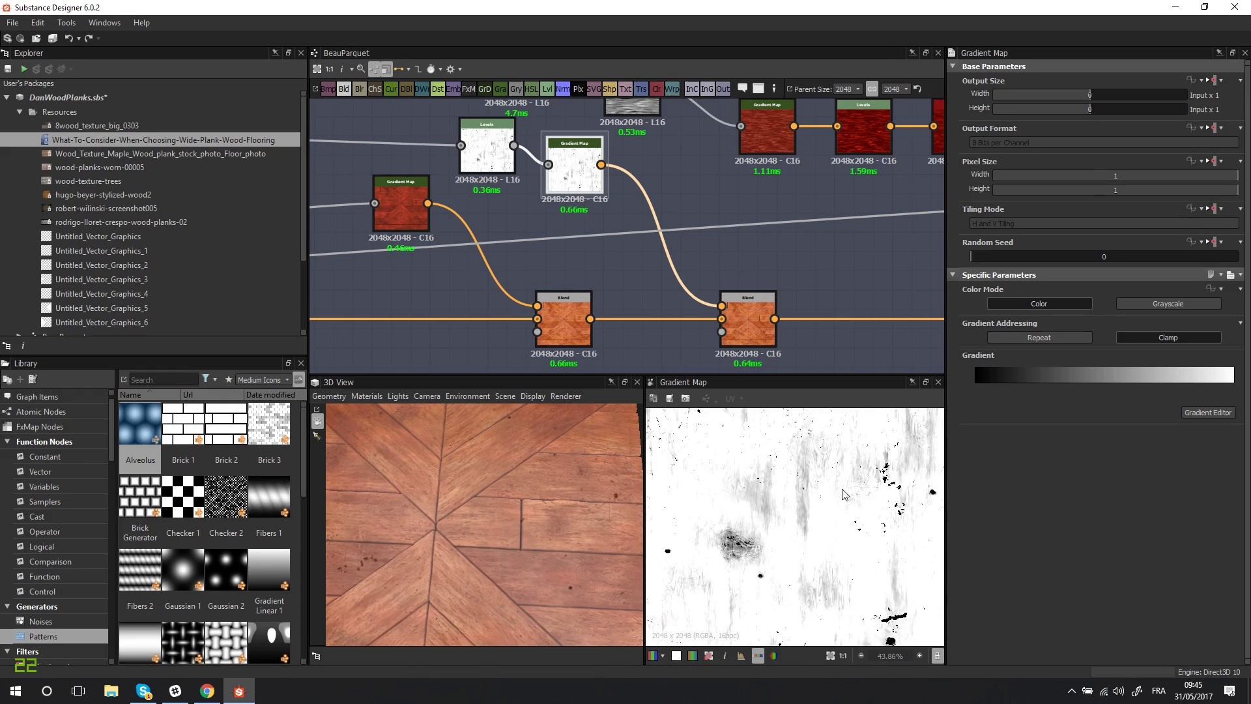
scroll(796, 478, "down", 5)
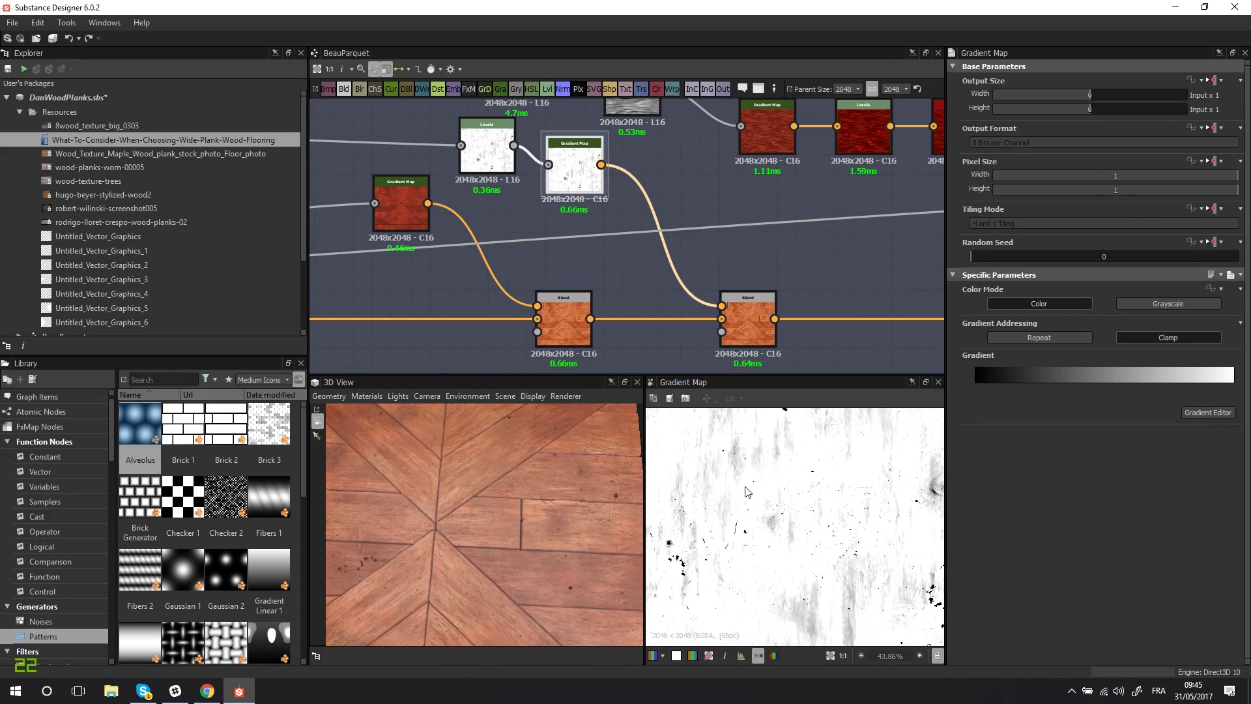
Show the Multiply Blend that receives the streaks and spots and inspect their effect on the planks.
double_click(764, 322)
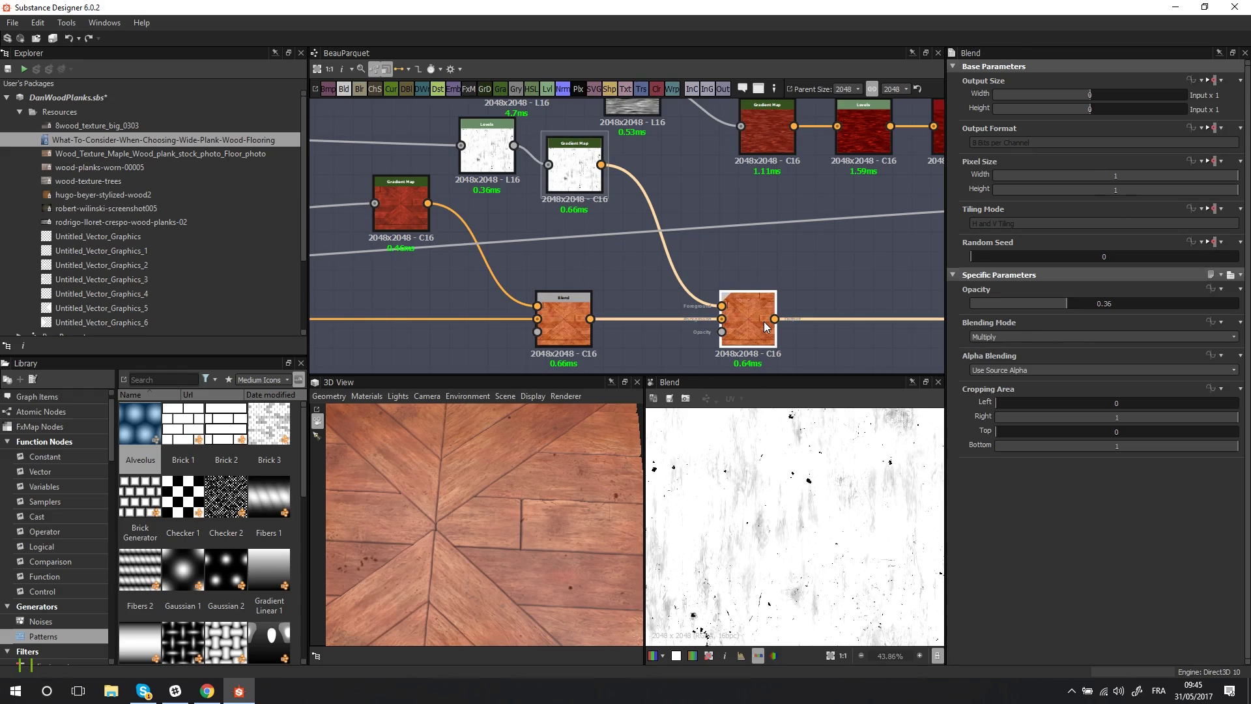
scroll(815, 506, "up", 4)
scroll(814, 508, "down", 4)
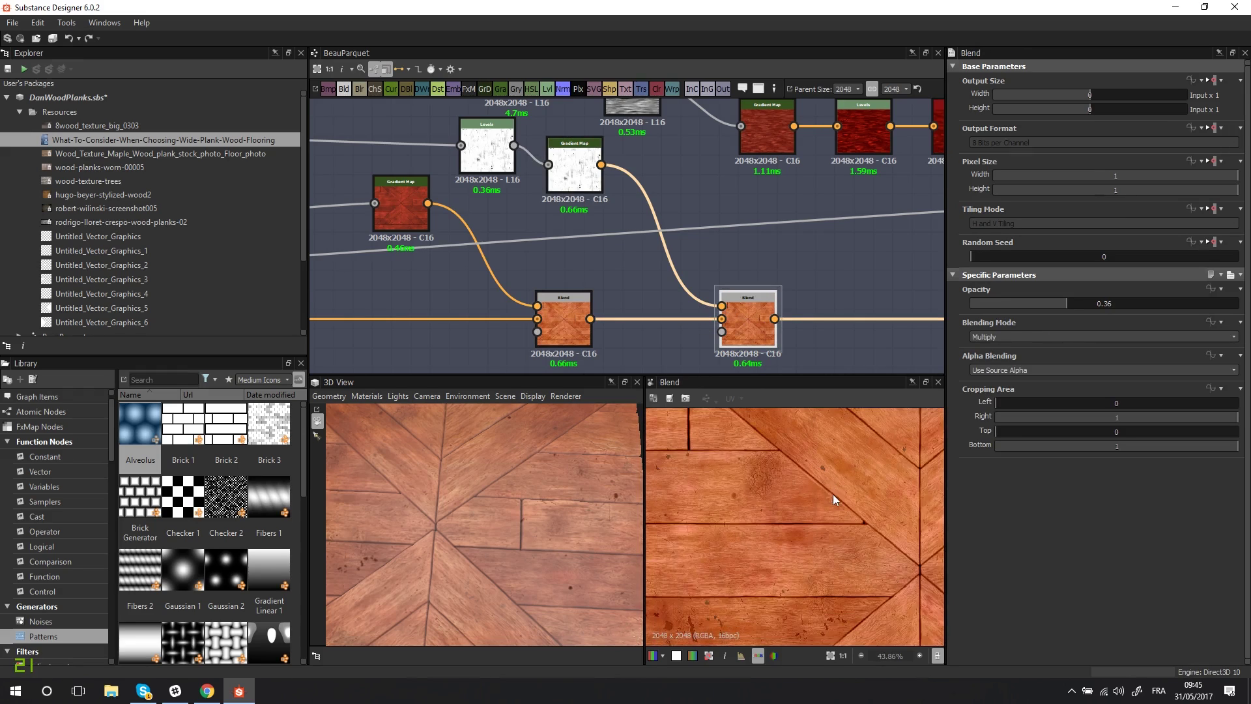
scroll(875, 518, "up", 3)
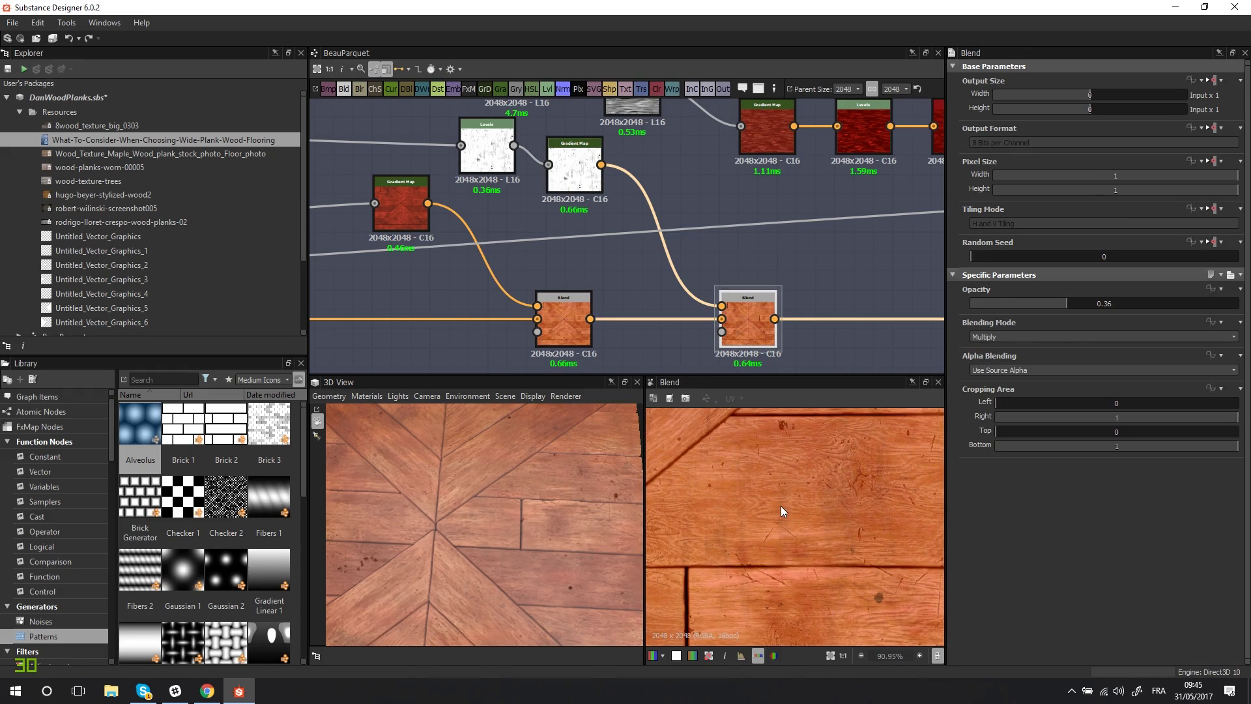
Trace the spots' Levels input back to the grayscale Min (Darken) Blend and examine its grain and dark spots.
scroll(515, 229, "down", 2)
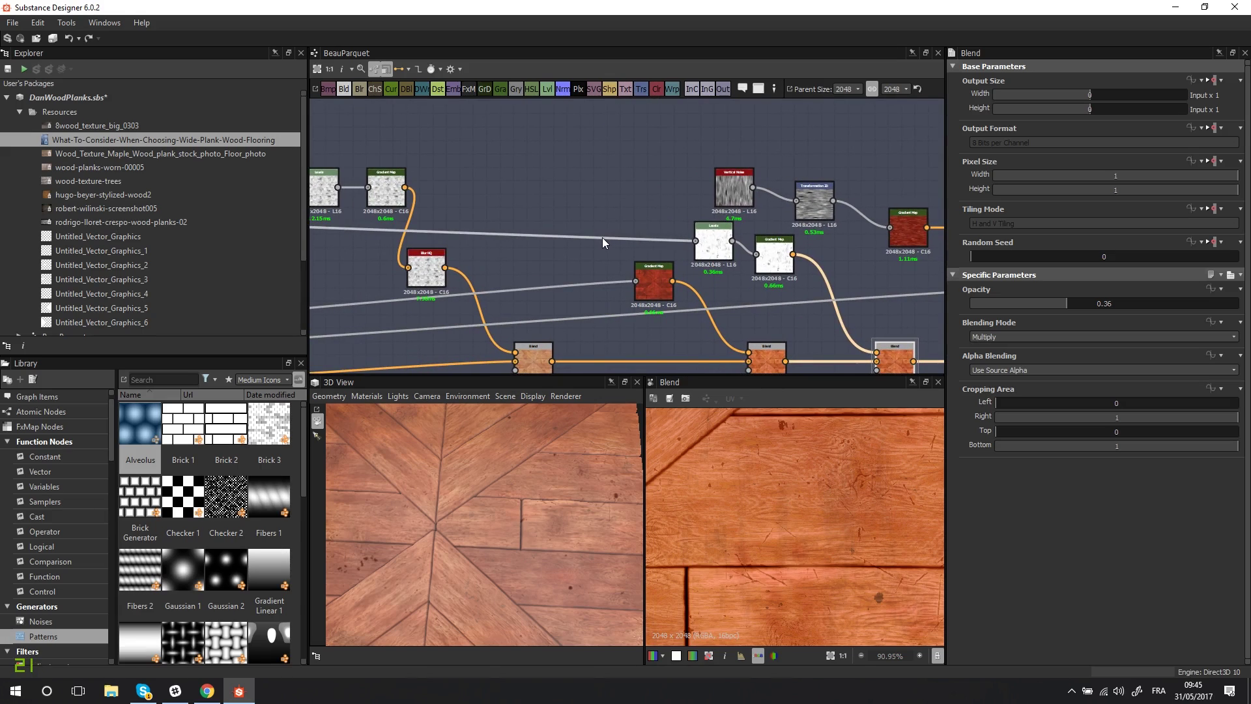
scroll(602, 238, "down", 5)
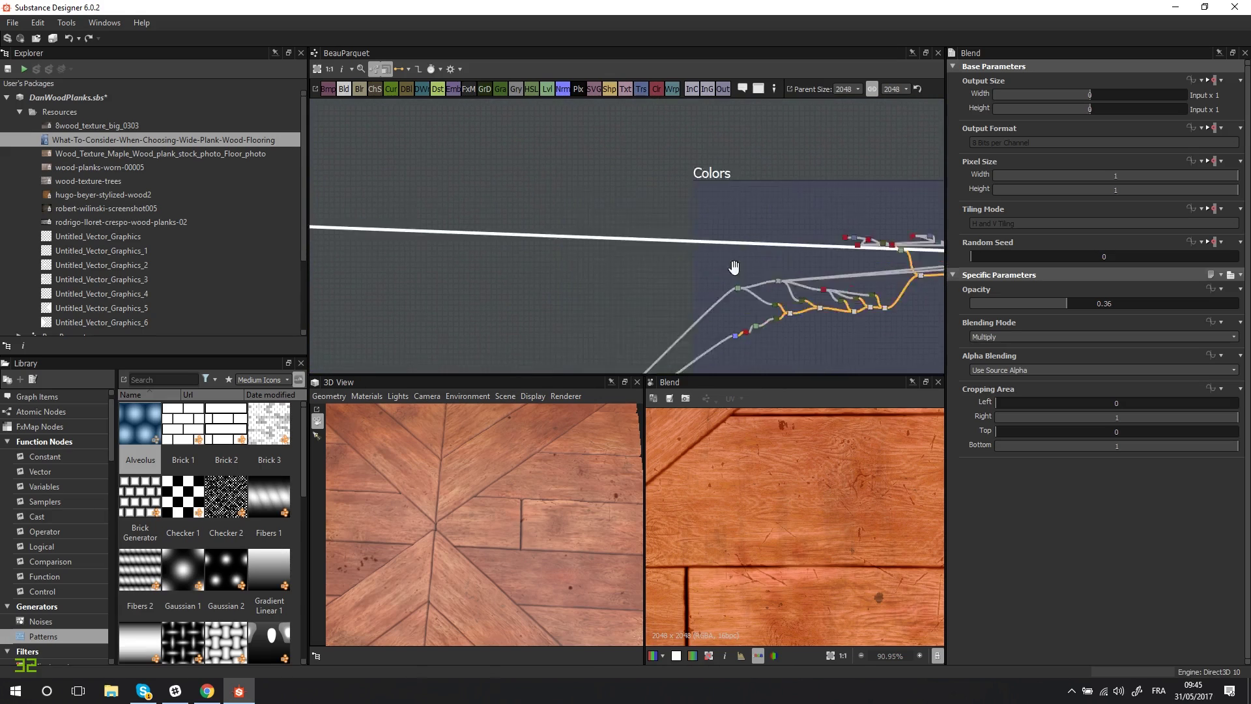
middle_click_drag(483, 246, 652, 252)
scroll(547, 234, "up", 5)
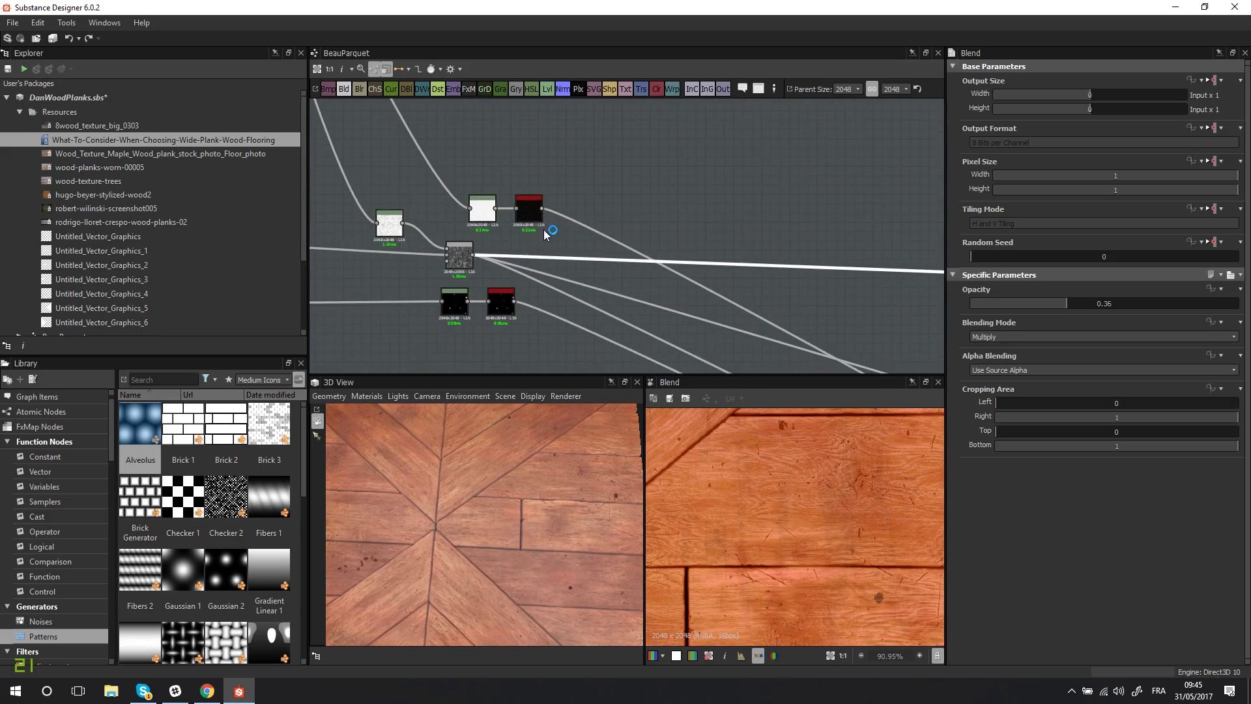
middle_click_drag(510, 248, 648, 220)
scroll(590, 233, "up", 4)
double_click(591, 234)
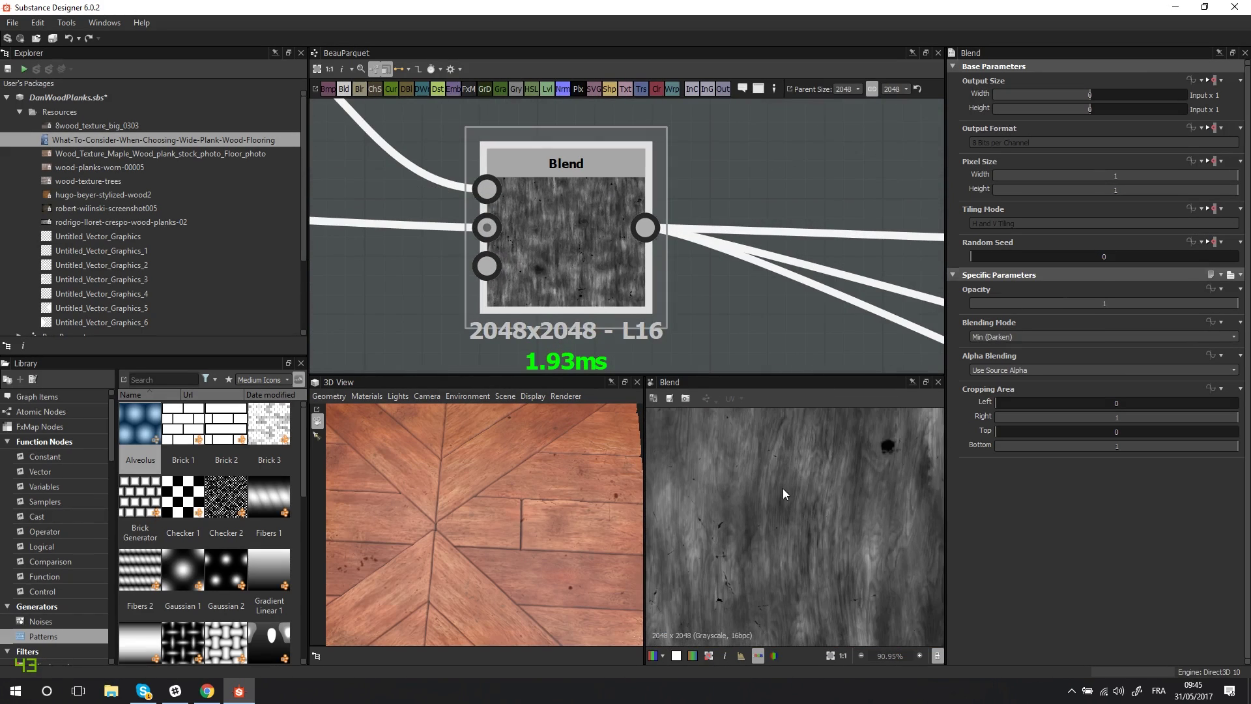
scroll(787, 502, "down", 1)
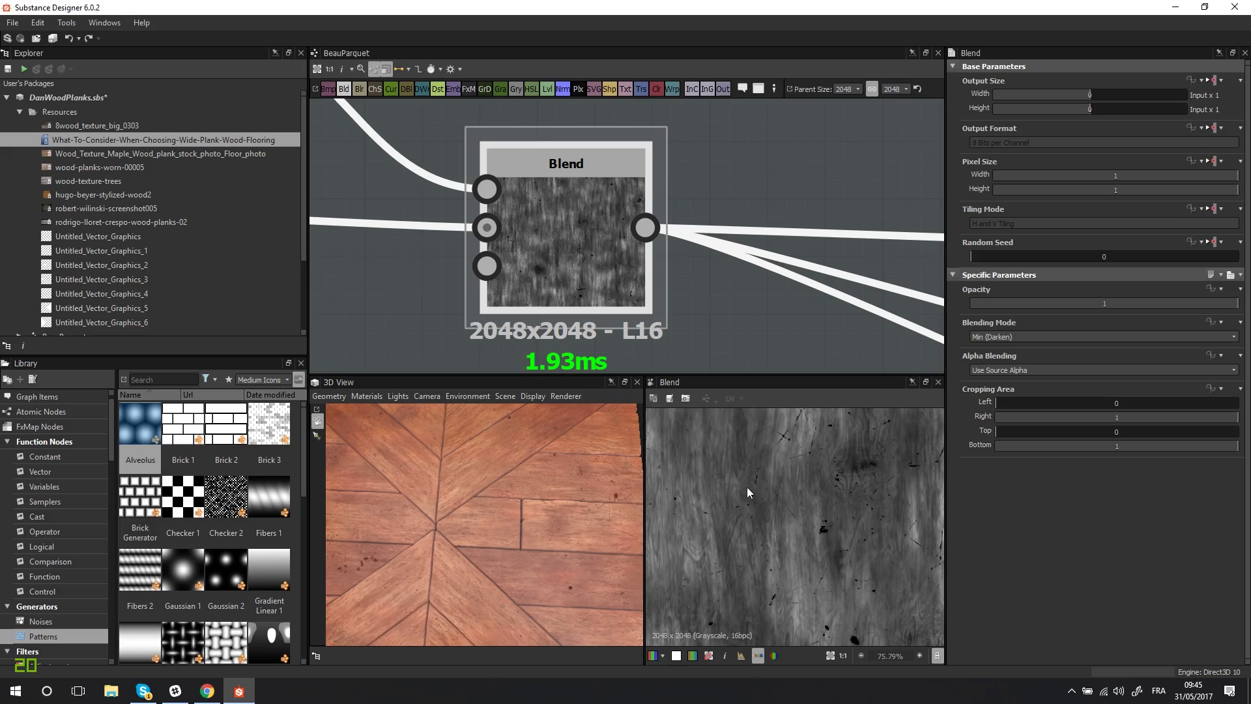
scroll(763, 498, "down", 2)
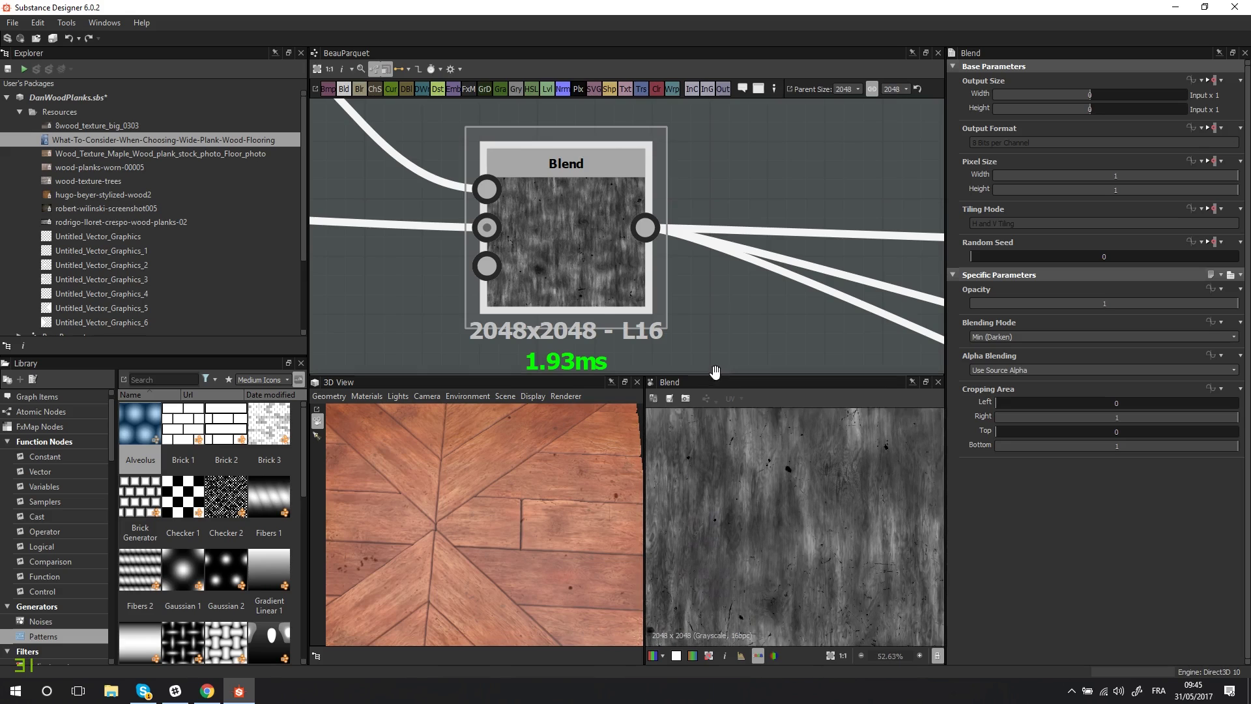
Return to the Levels node in the color graph and inspect its histogram and isolated streaks and spots.
scroll(739, 332, "down", 4)
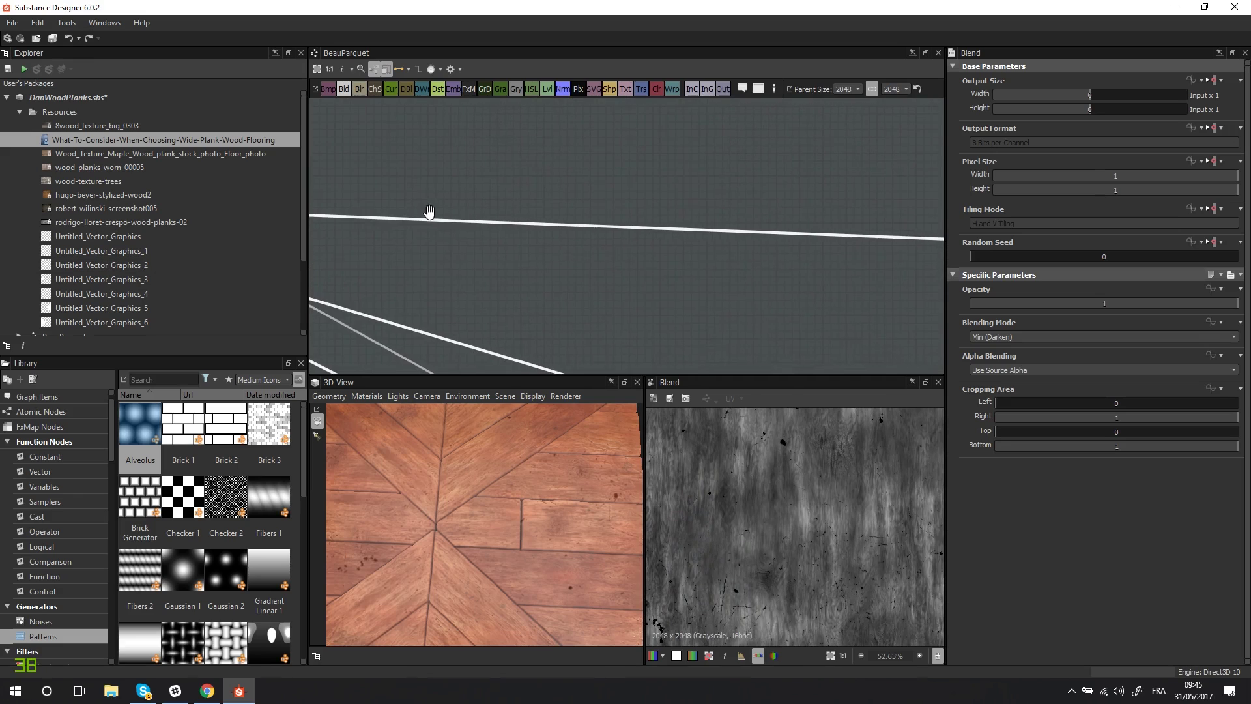
middle_click_drag(427, 209, 823, 270)
scroll(516, 244, "down", 3)
scroll(619, 212, "up", 4)
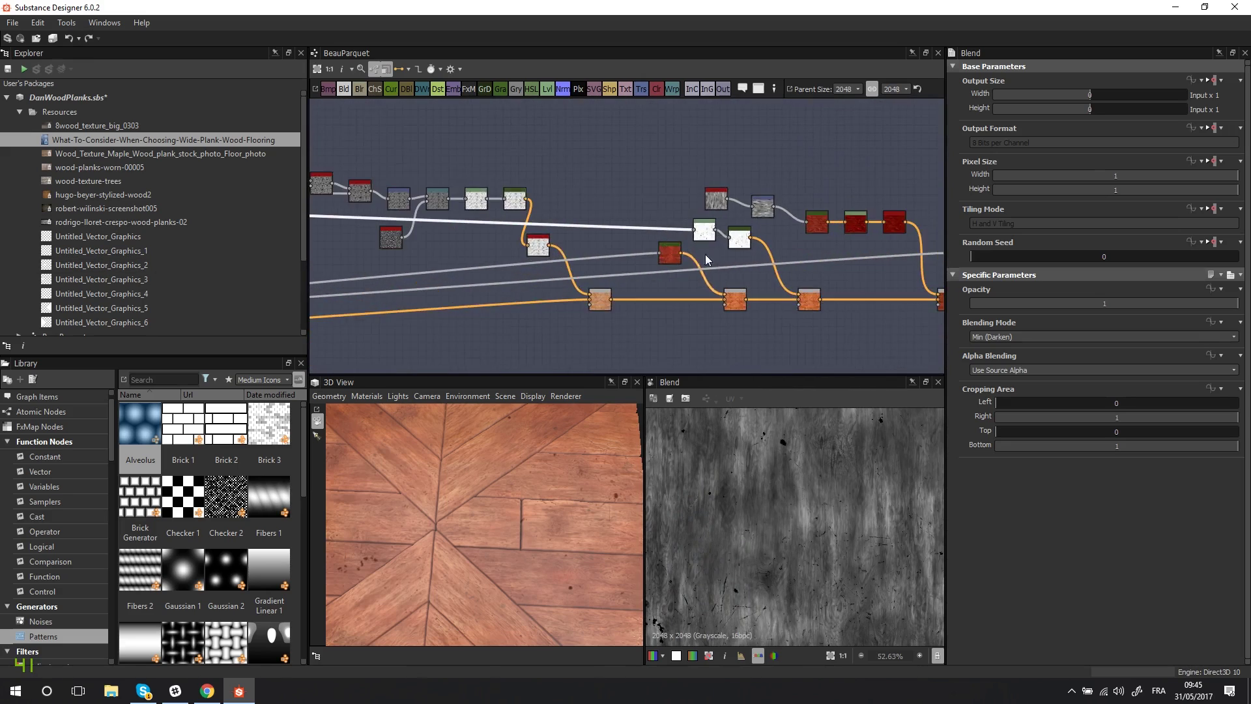
scroll(619, 212, "up", 2)
double_click(658, 212)
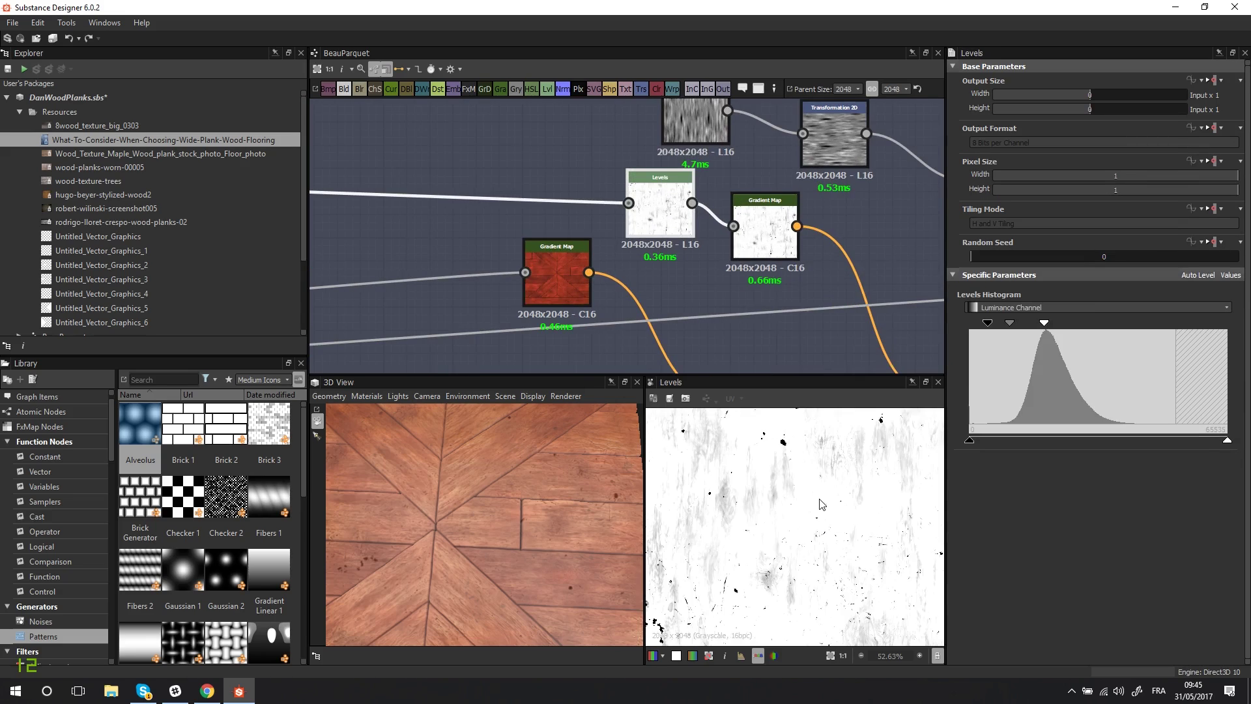
scroll(821, 504, "up", 2)
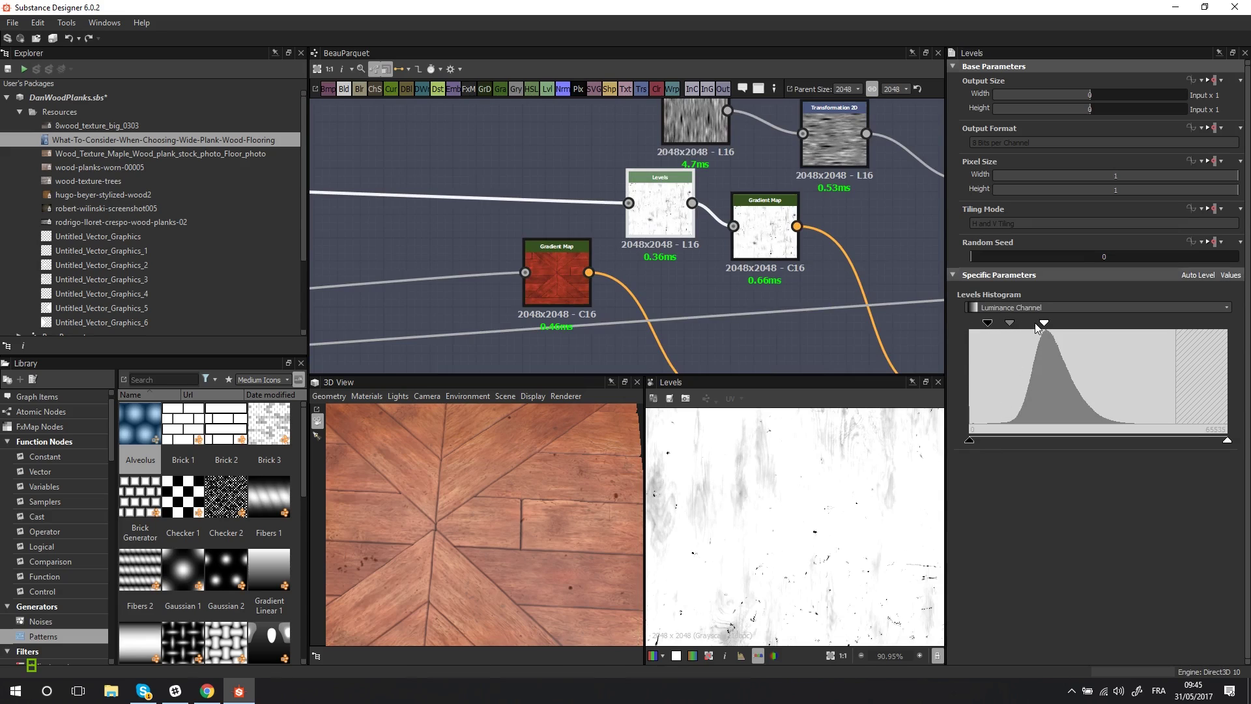
middle_click_drag(774, 495, 790, 419)
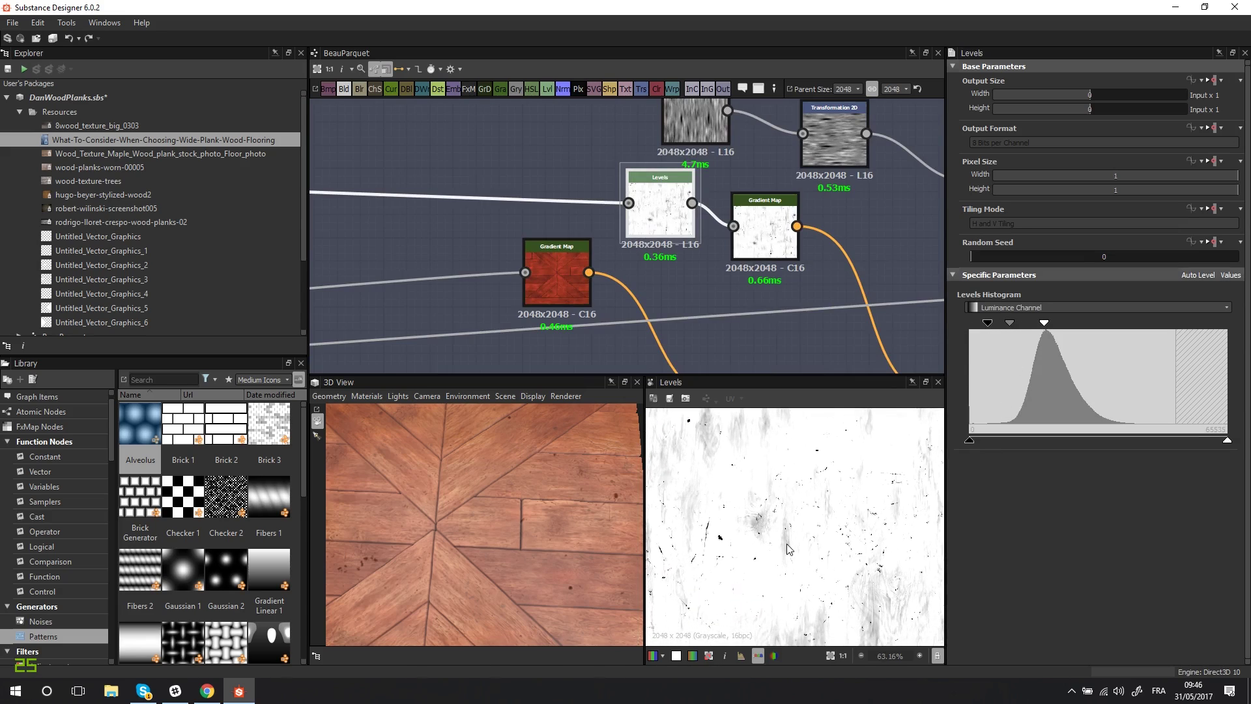
scroll(801, 507, "up", 2)
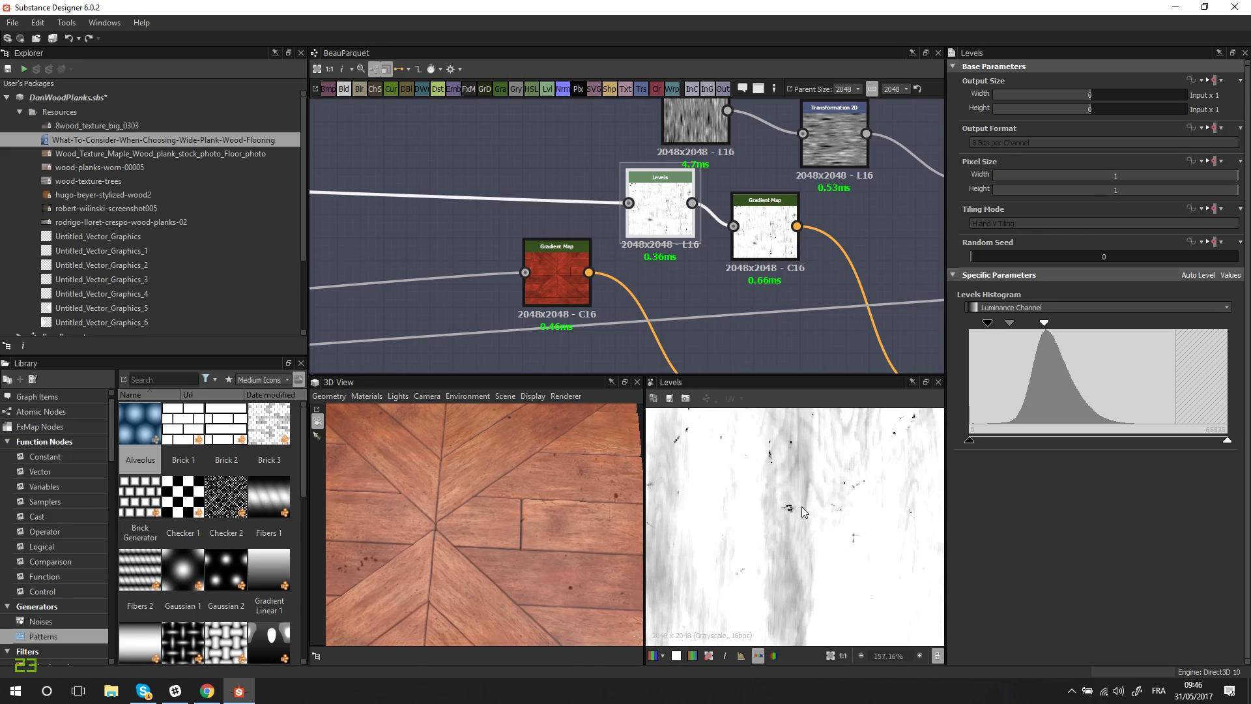
Show the white Gradient Map after the Levels and move it closer to the Multiply Blend it feeds.
middle_click_drag(810, 258, 638, 182)
double_click(596, 130)
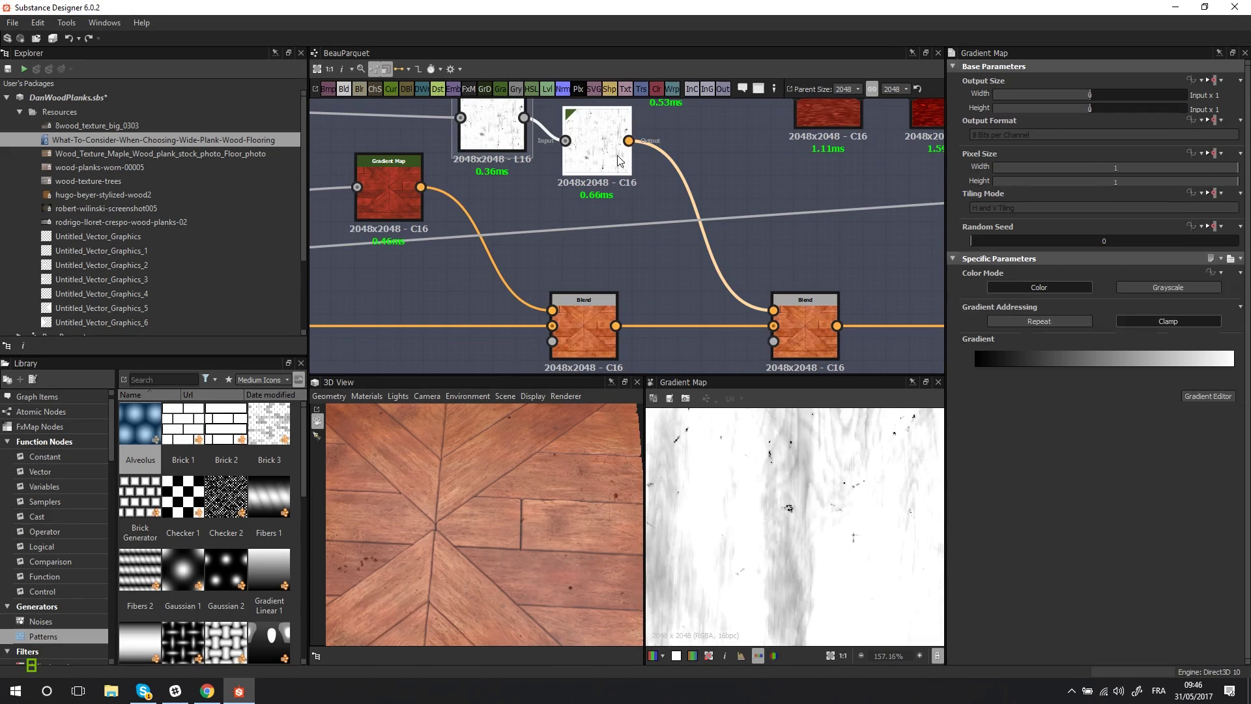
middle_click_drag(736, 246, 696, 202)
left_click_drag(561, 131, 618, 163)
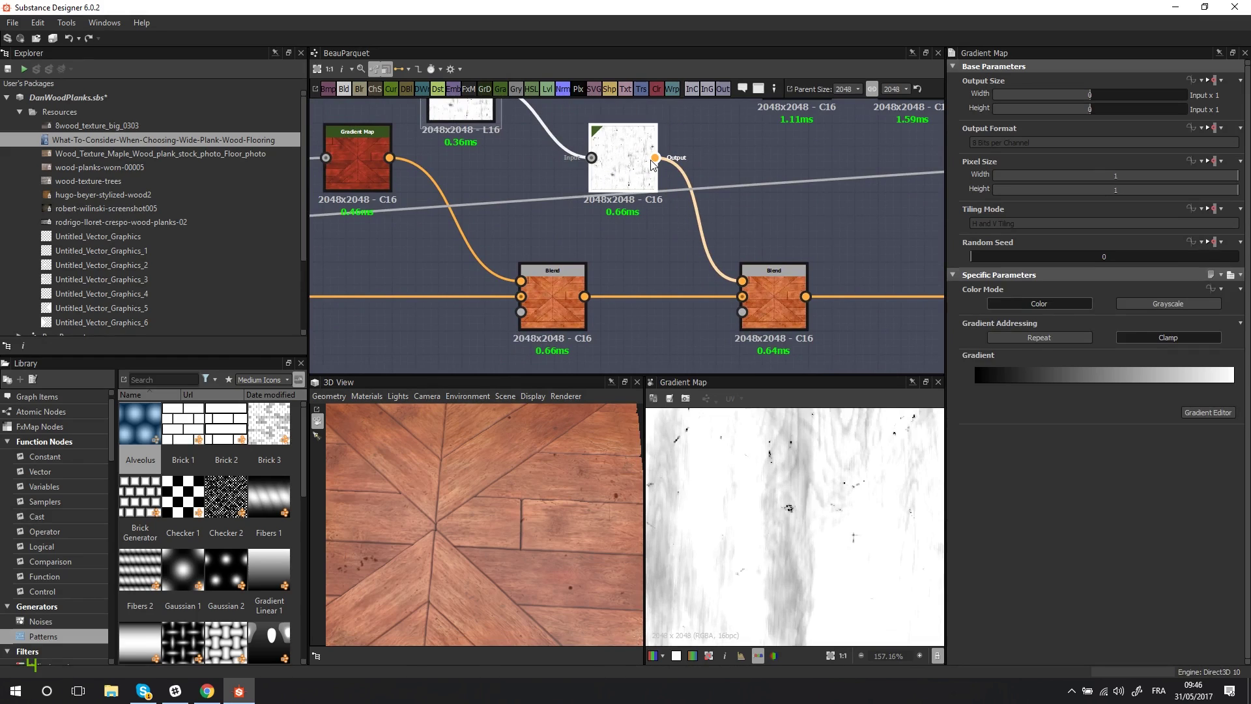
Show the Multiply Blend fed by the white Gradient Map and examine stains and spots across the planks.
middle_click_drag(776, 299, 695, 248)
double_click(695, 248)
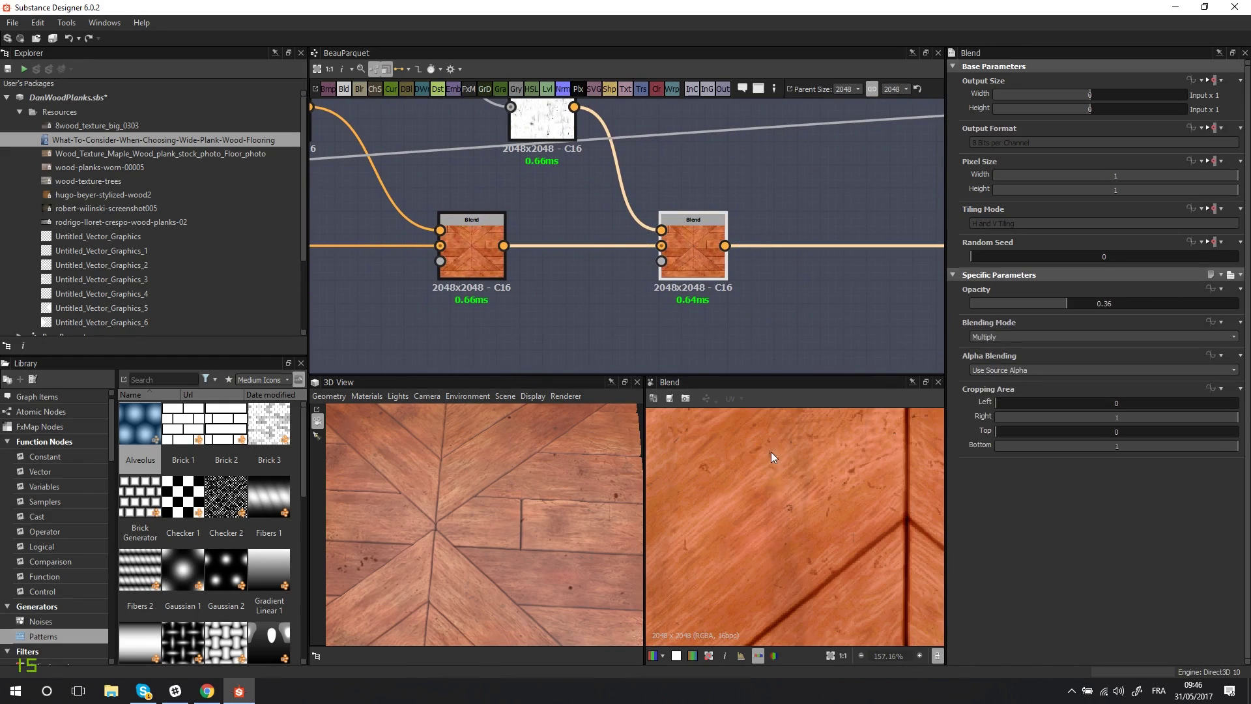
scroll(816, 484, "down", 3)
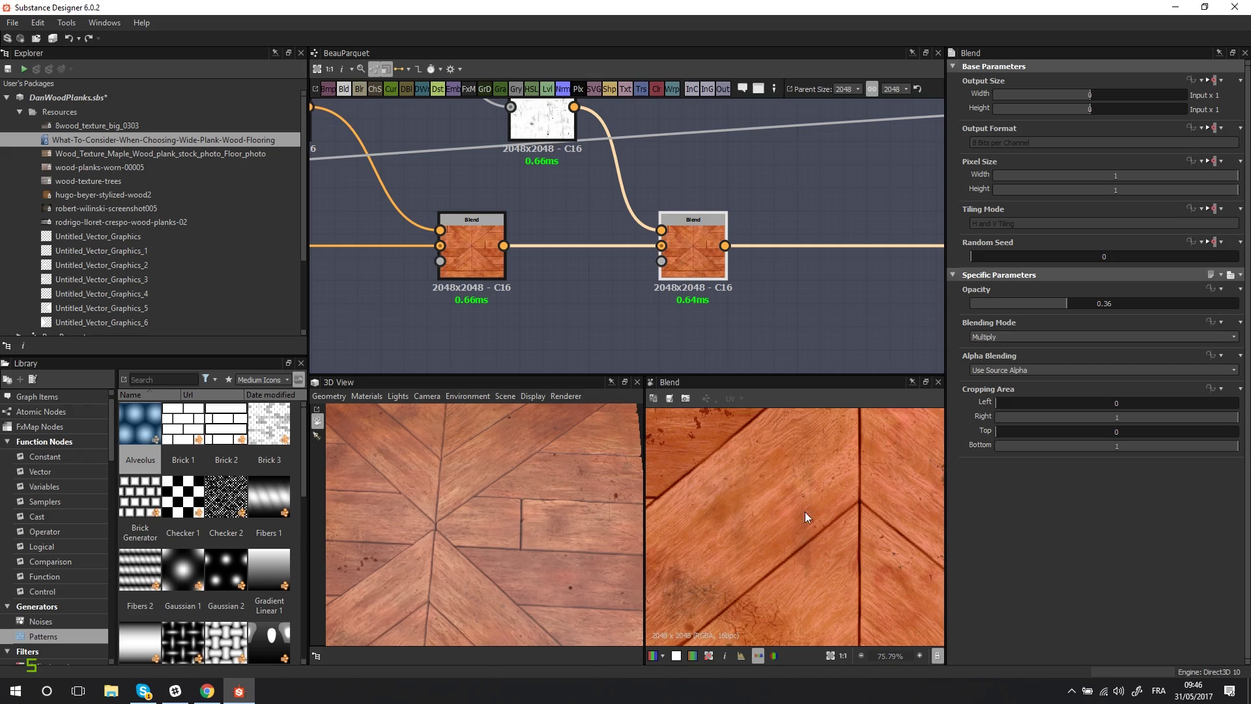
middle_click_drag(804, 511, 592, 517)
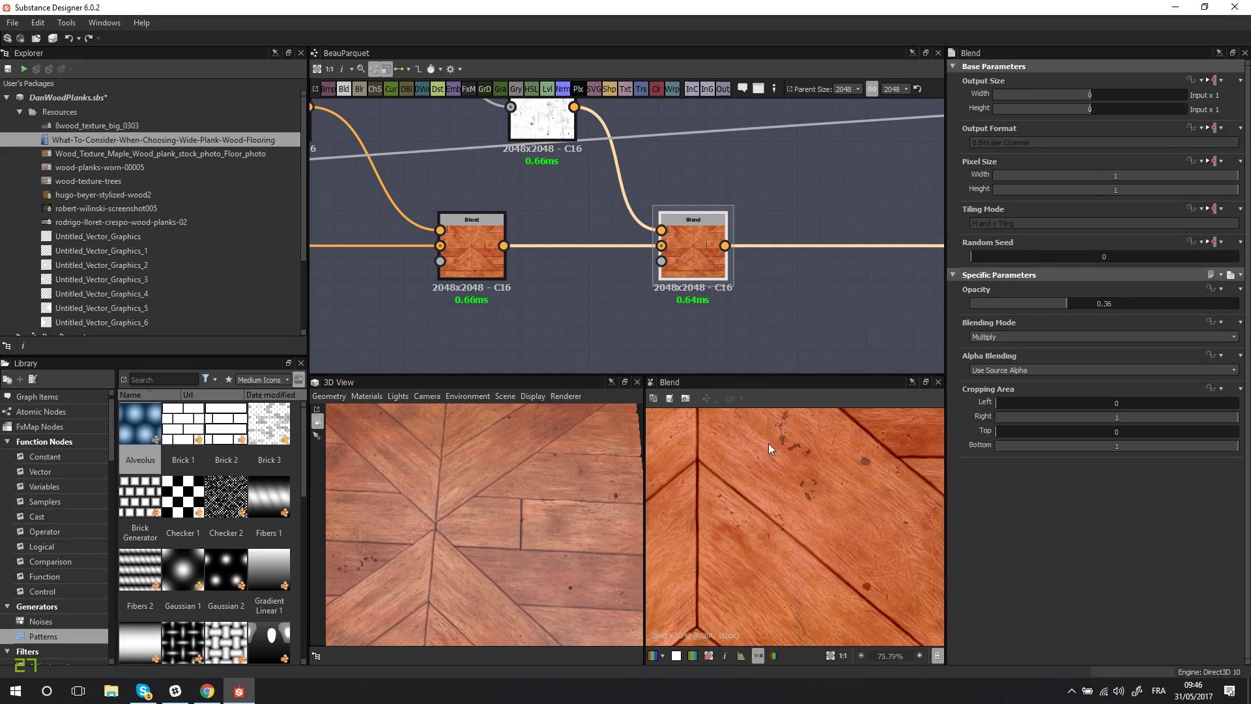
scroll(768, 443, "up", 2)
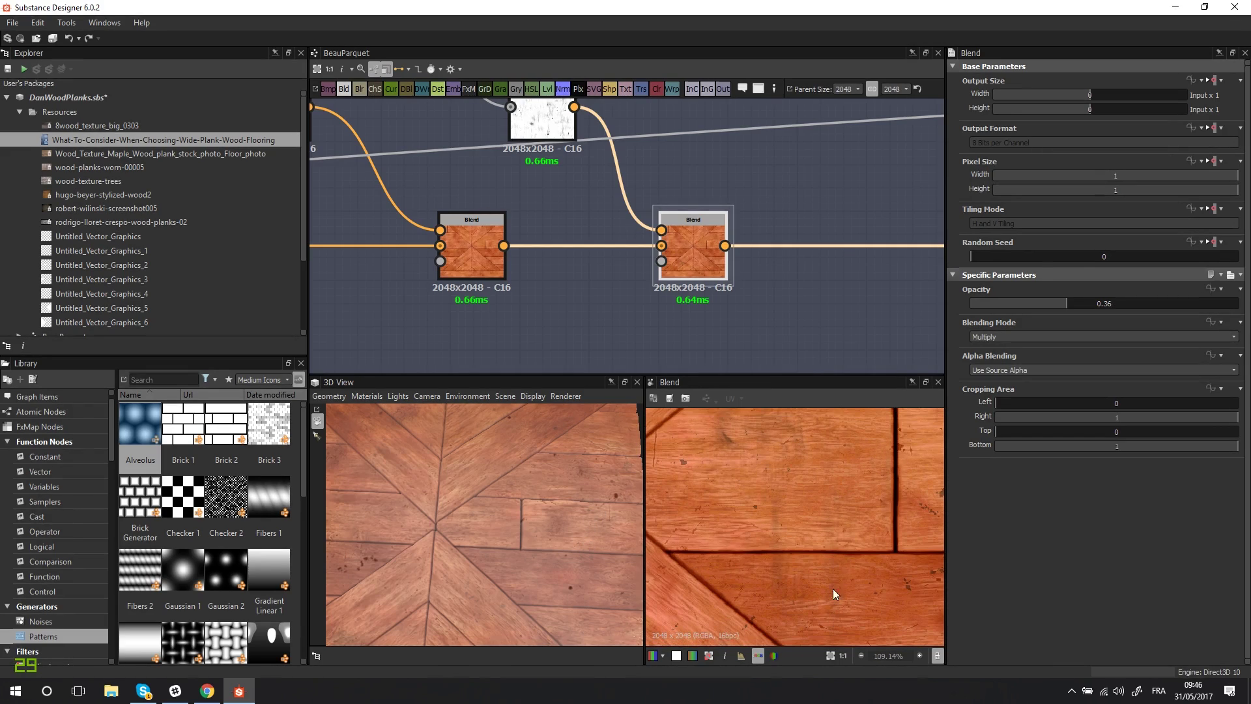
scroll(772, 518, "down", 3)
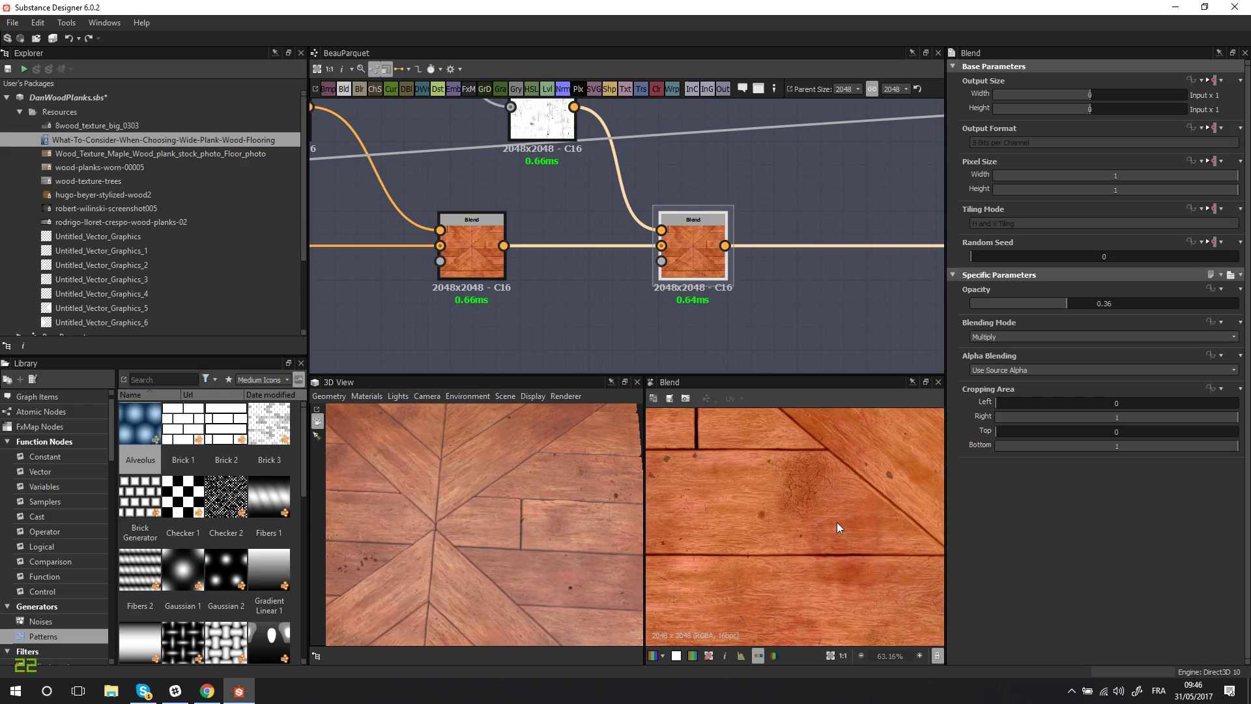
middle_click_drag(837, 522, 796, 339)
scroll(796, 338, "down", 4)
scroll(787, 483, "down", 1)
middle_click_drag(788, 483, 796, 524)
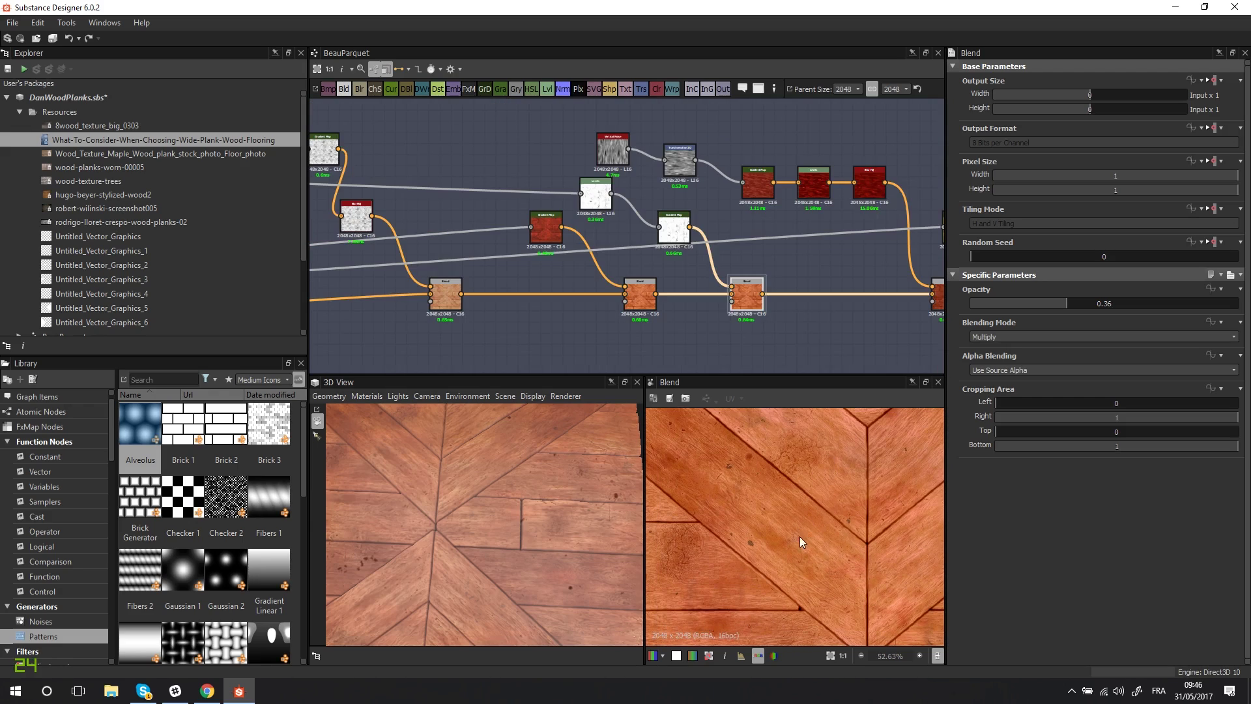
scroll(802, 521, "up", 4)
scroll(747, 291, "down", 1)
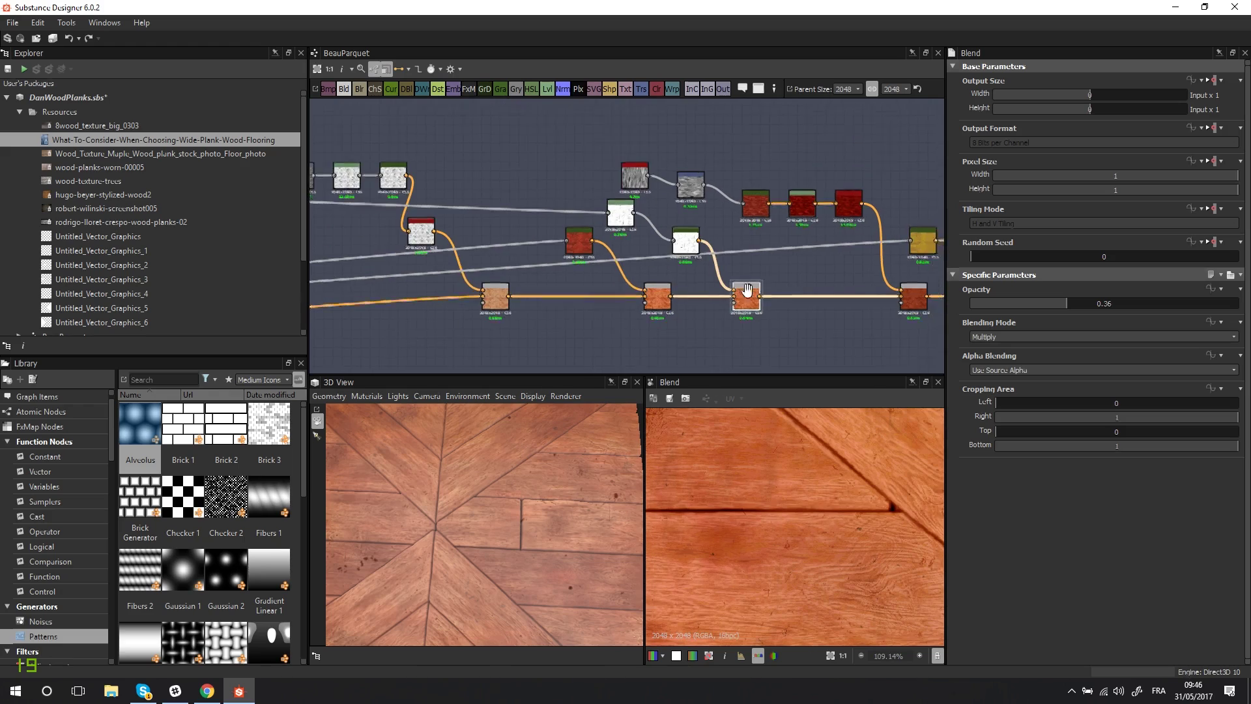
Show the dark red Blur HQ node, move it slightly lower in the graph and inspect its blurred streaks.
middle_click_drag(747, 292, 551, 276)
double_click(658, 193)
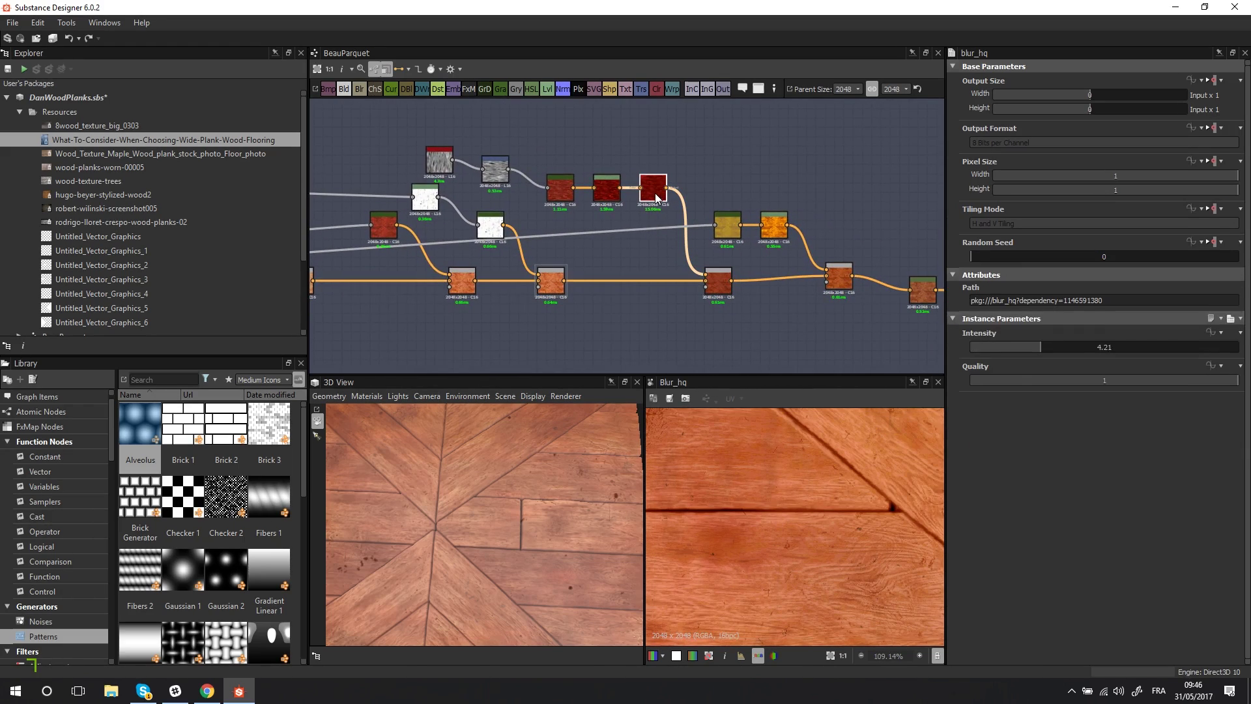
left_click_drag(658, 194, 659, 211)
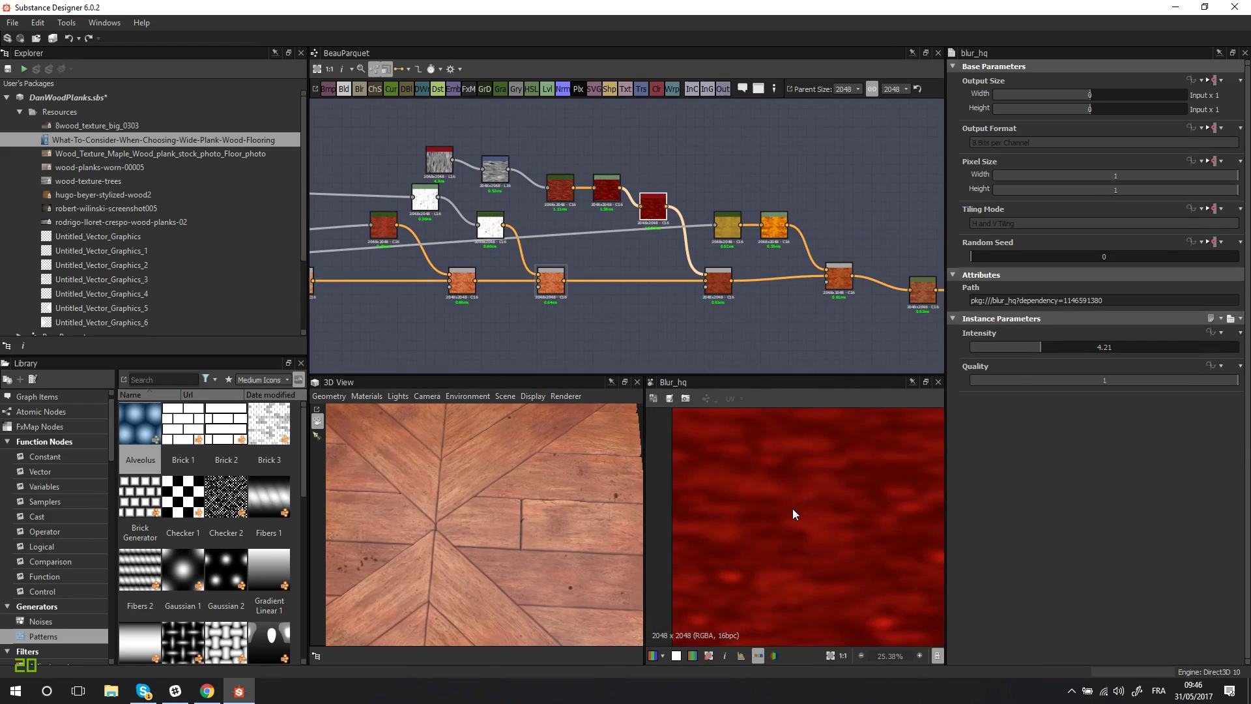
scroll(793, 508, "up", 6)
Show the Vertical Noise node that feeds the Transformation 2D at the start of the red chain.
middle_click_drag(605, 222, 752, 271)
scroll(630, 239, "up", 5)
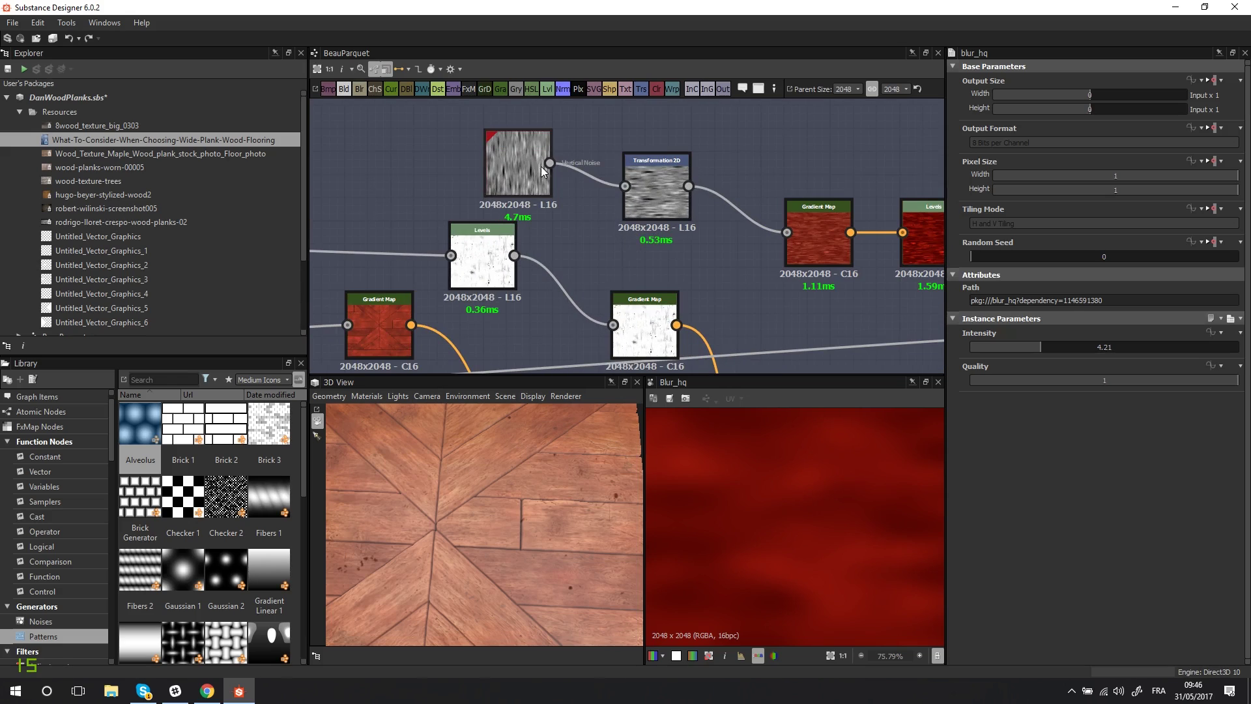
double_click(519, 163)
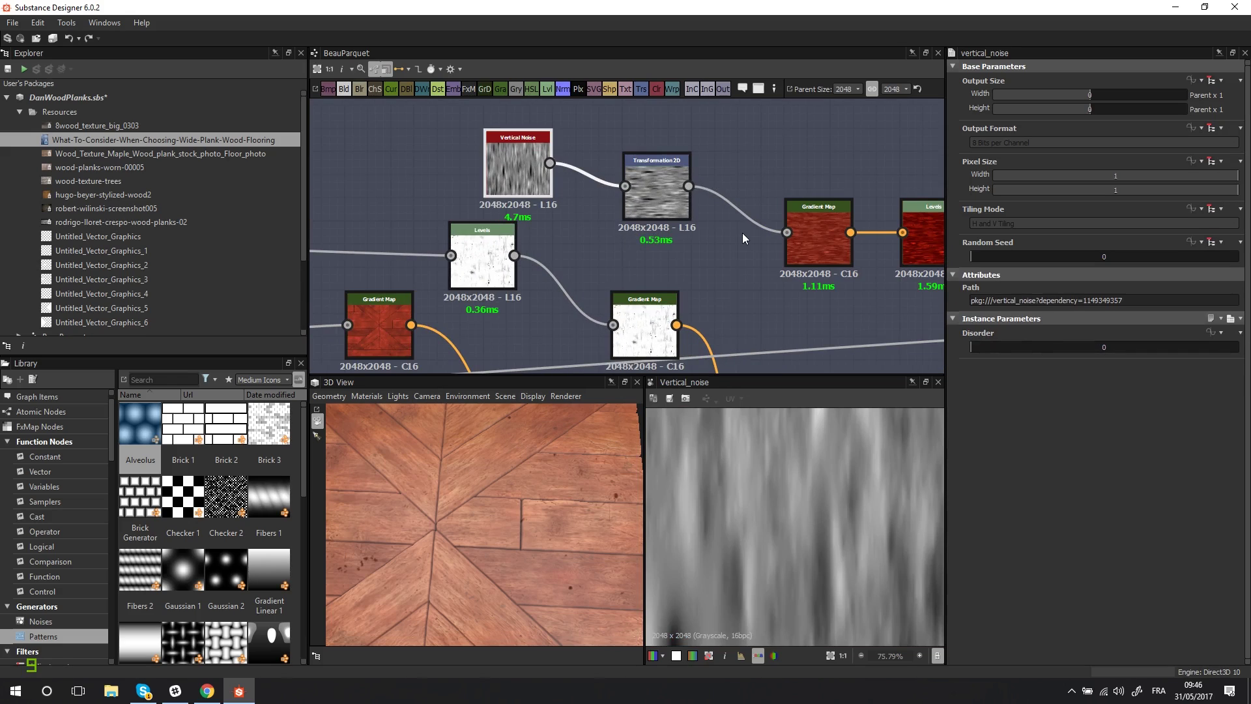
Show the Multiply Blend fed by the Blur HQ and compare its output with its background input.
scroll(743, 235, "down", 4)
middle_click_drag(716, 230, 607, 186)
double_click(720, 268)
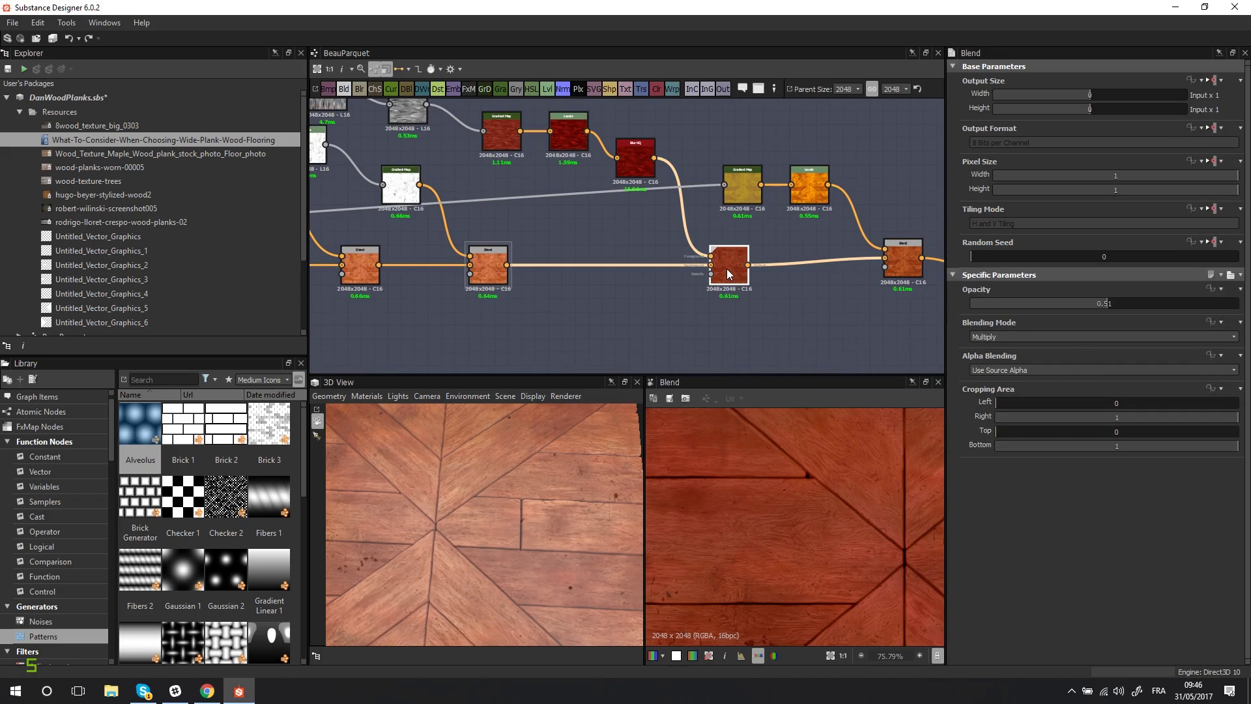
scroll(725, 276, "up", 5)
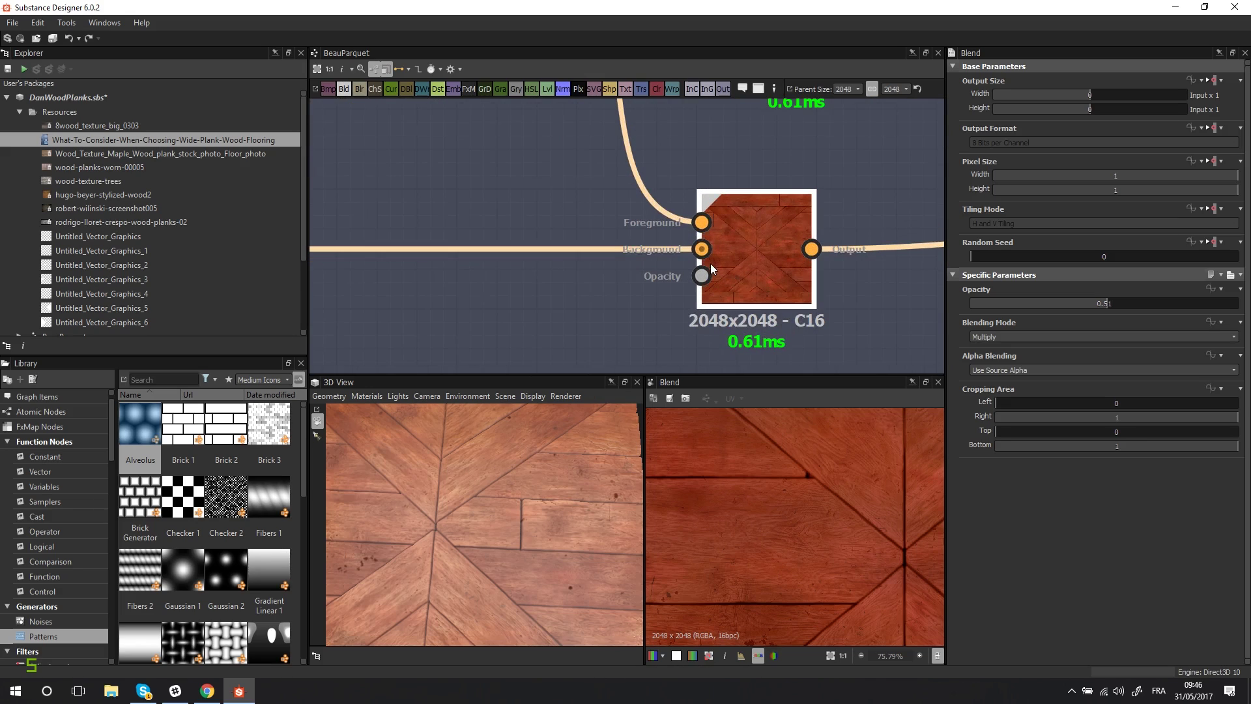
scroll(837, 531, "down", 5)
scroll(836, 525, "up", 6)
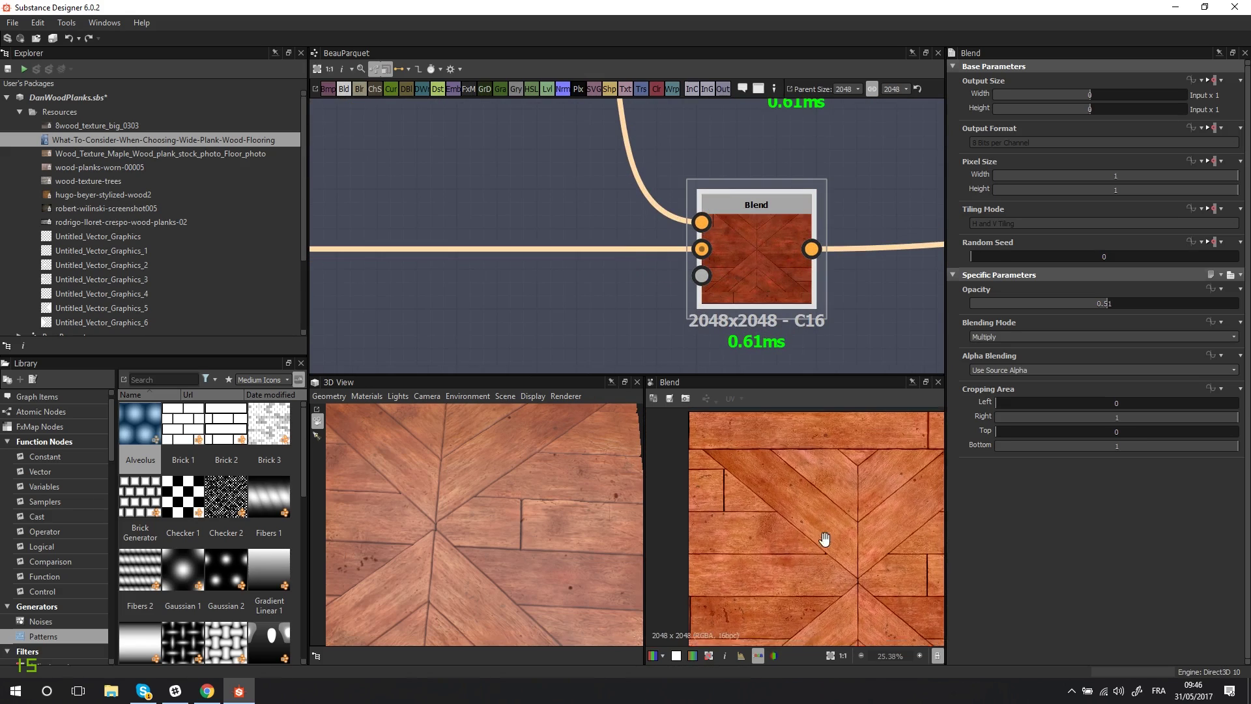
middle_click_drag(838, 497, 702, 511)
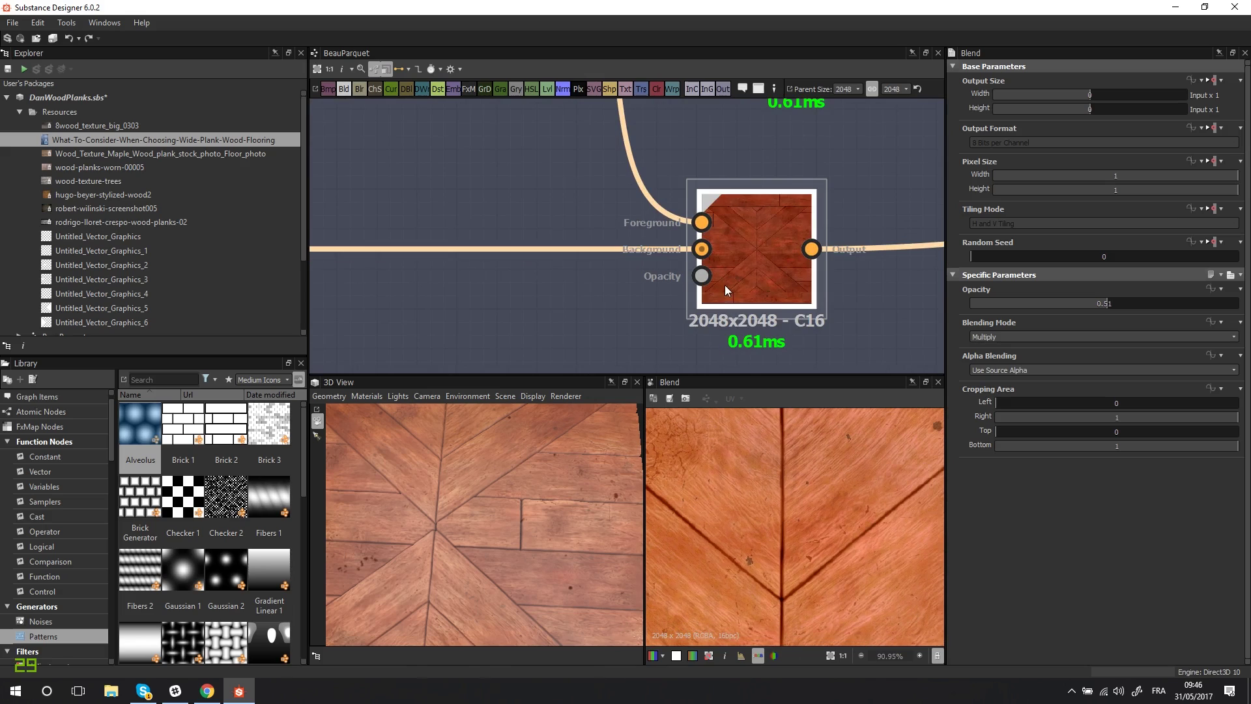
double_click(704, 226)
double_click(753, 249)
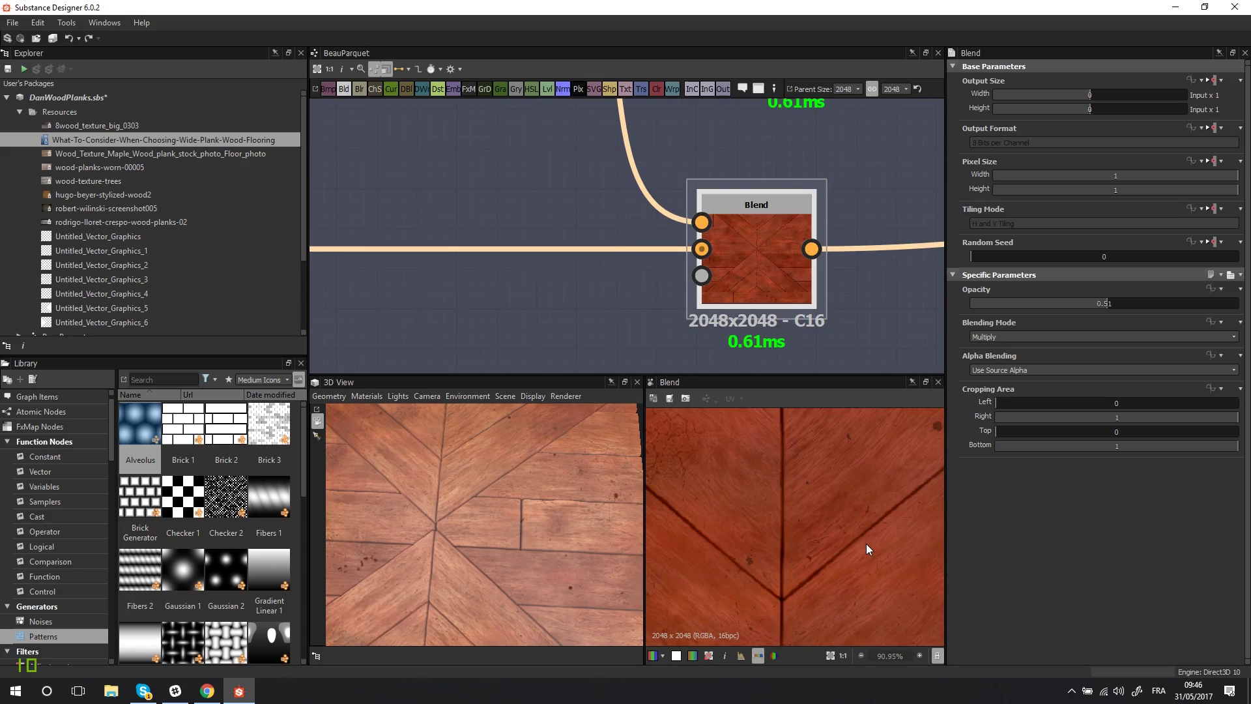
Examine the darkened red planks at several zoom levels and fit the whole texture in the 2D preview.
scroll(867, 544, "down", 2)
middle_click_drag(775, 549, 820, 554)
scroll(795, 466, "down", 4)
scroll(805, 540, "up", 3)
scroll(863, 542, "down", 2)
scroll(820, 554, "down", 3)
key("f")
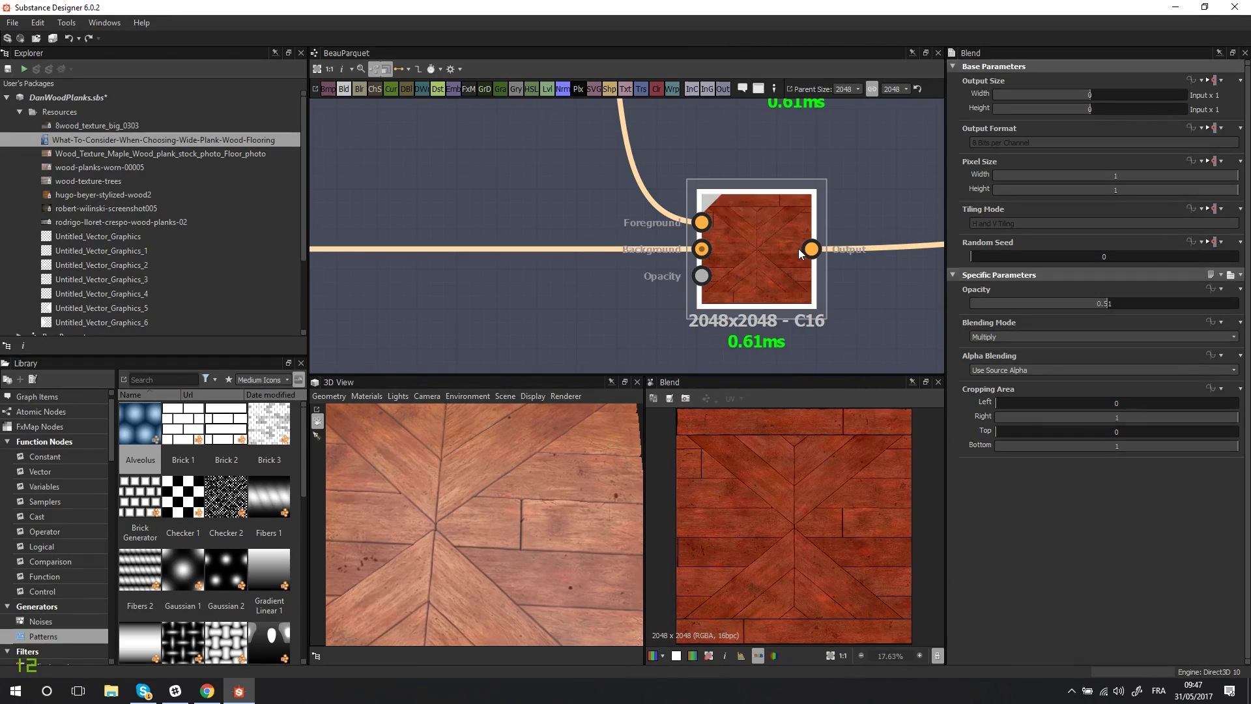
Show the orange Levels node and compare it with the yellow Gradient Map and that map's grayscale input.
scroll(799, 248, "down", 3)
middle_click_drag(799, 248, 557, 267)
scroll(619, 194, "up", 2)
double_click(625, 150)
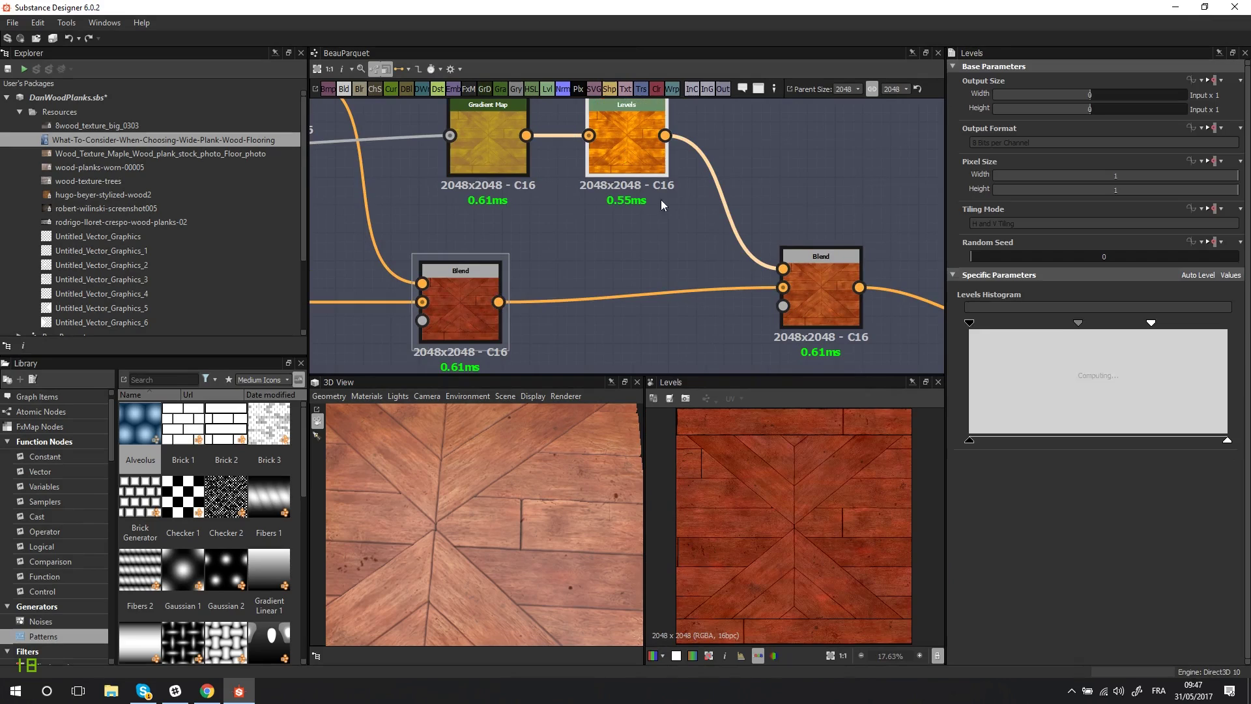
middle_click_drag(672, 255, 739, 303)
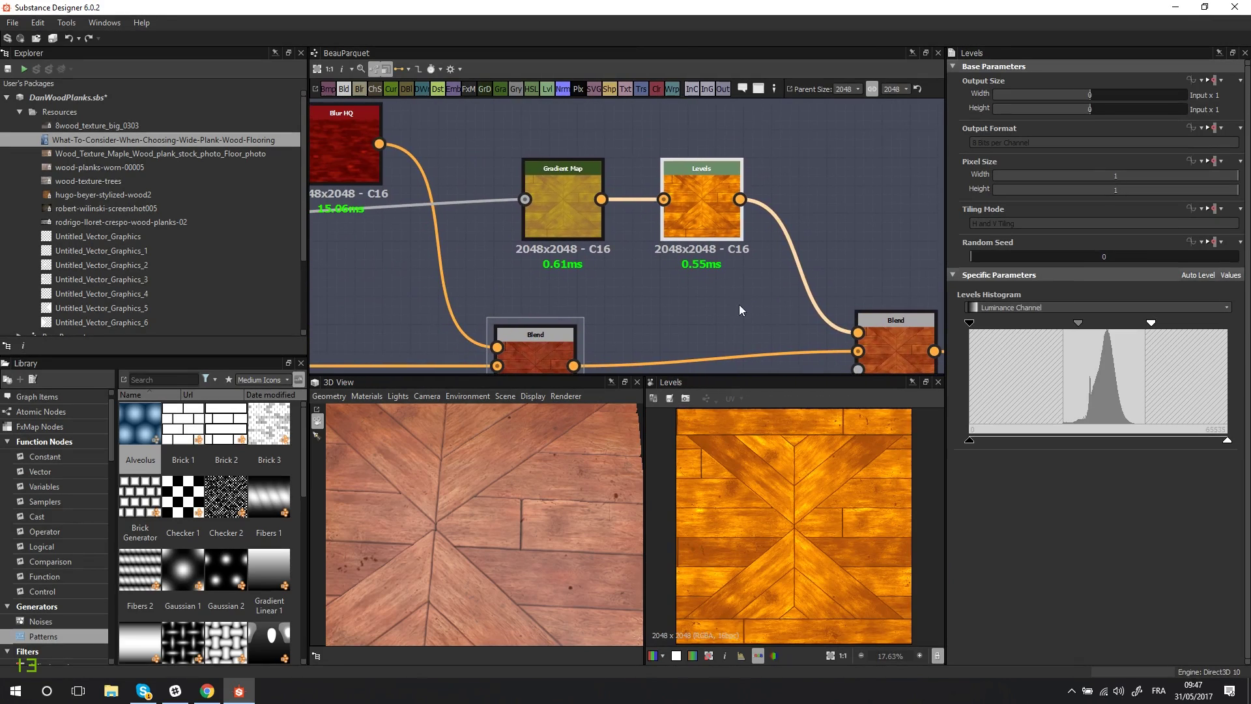
double_click(529, 202)
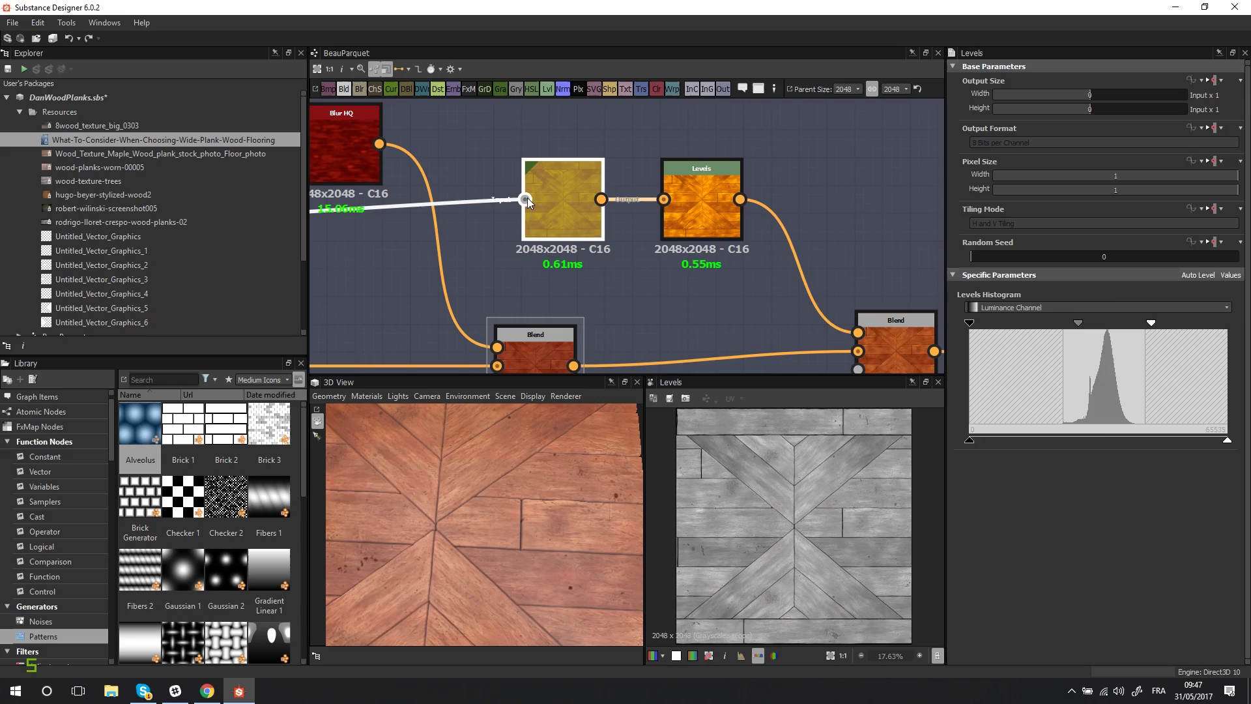
double_click(584, 222)
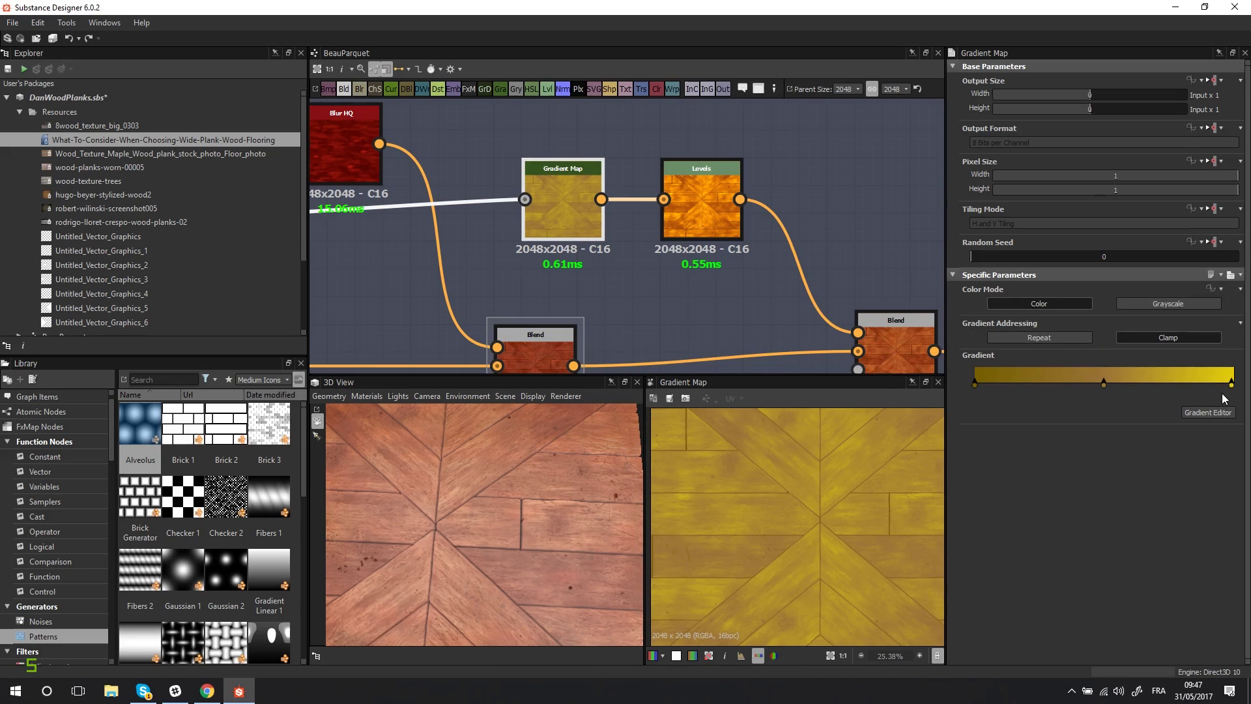
Show the orange Levels output, move the Levels node slightly closer to the Blend it feeds, and examine its planks.
double_click(701, 209)
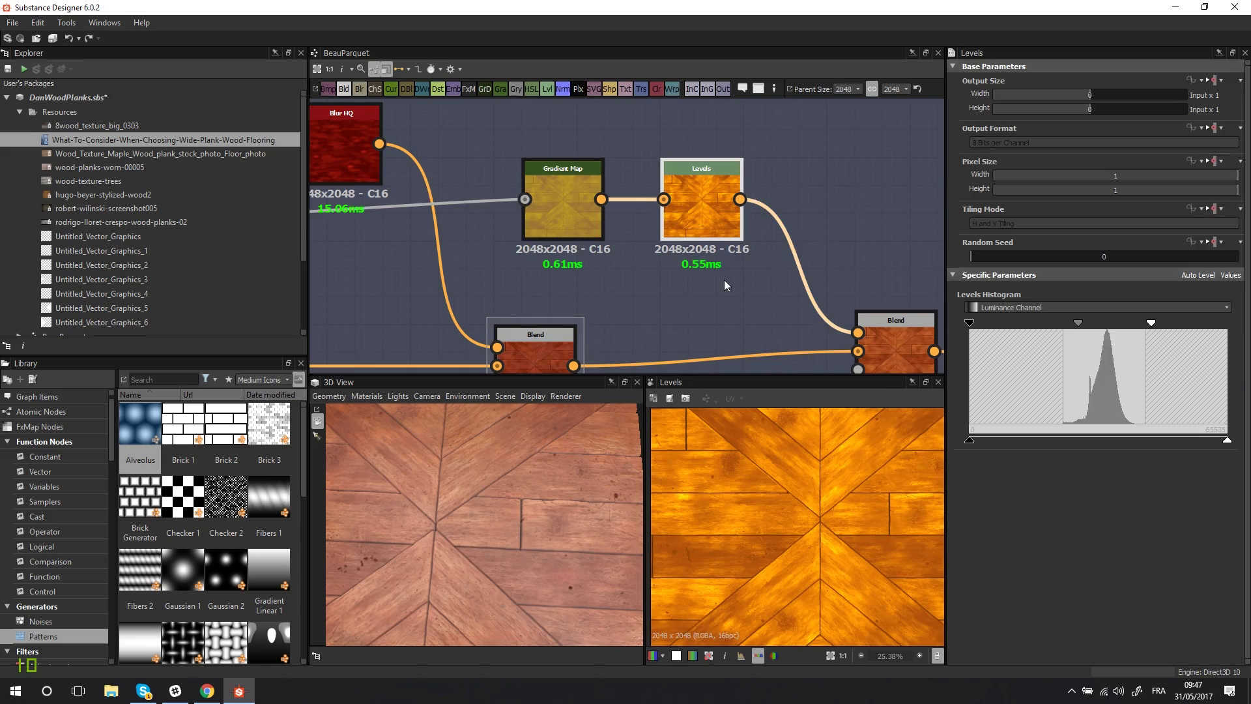
middle_click_drag(725, 280, 564, 242)
scroll(843, 561, "up", 2)
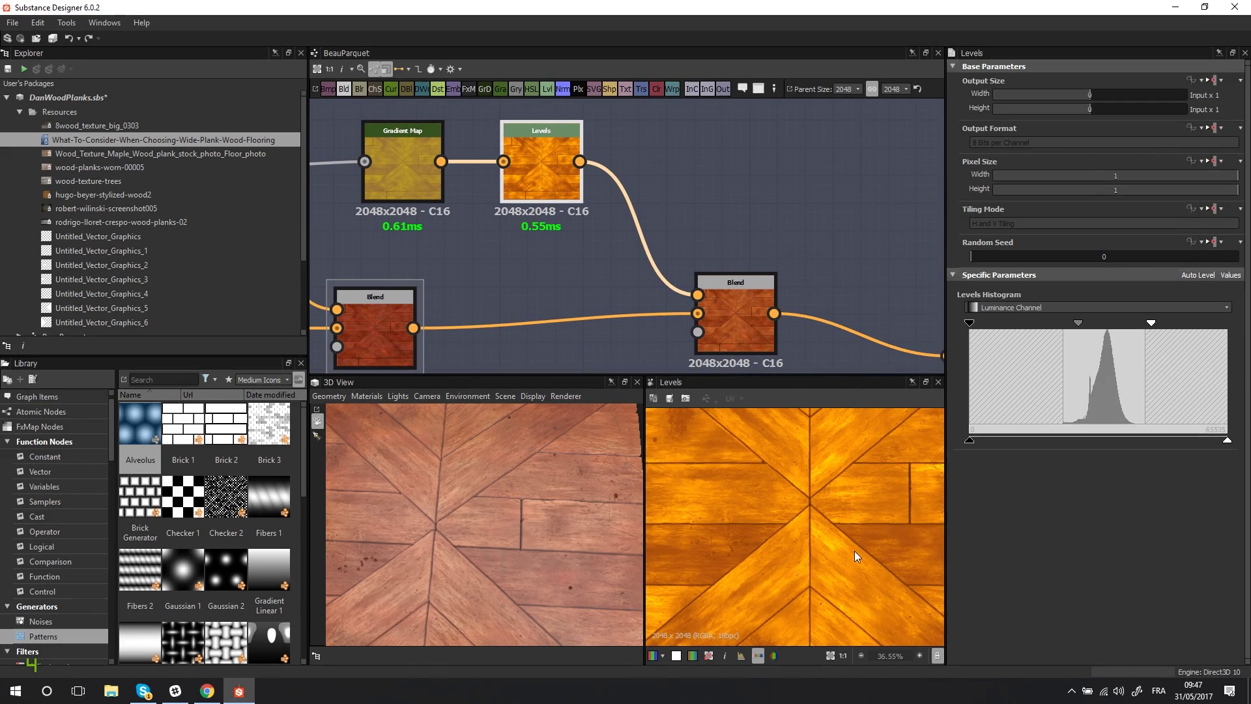
left_click_drag(553, 200, 581, 214)
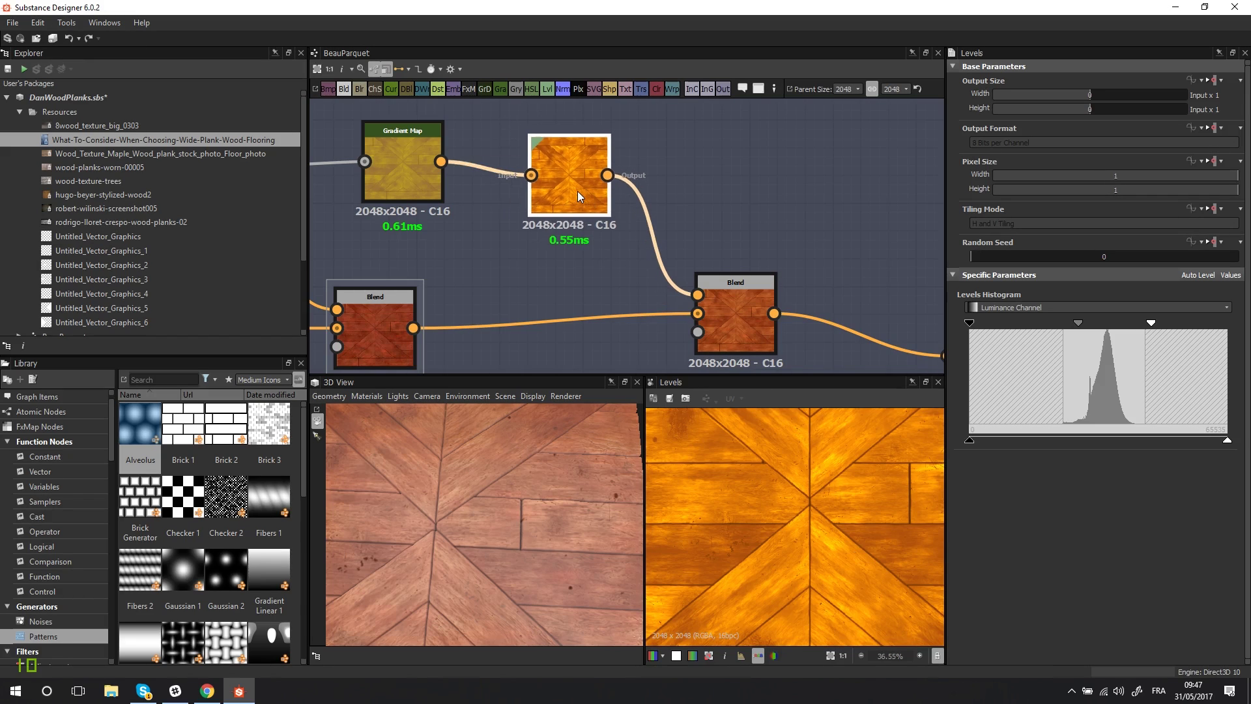
scroll(835, 588, "down", 2)
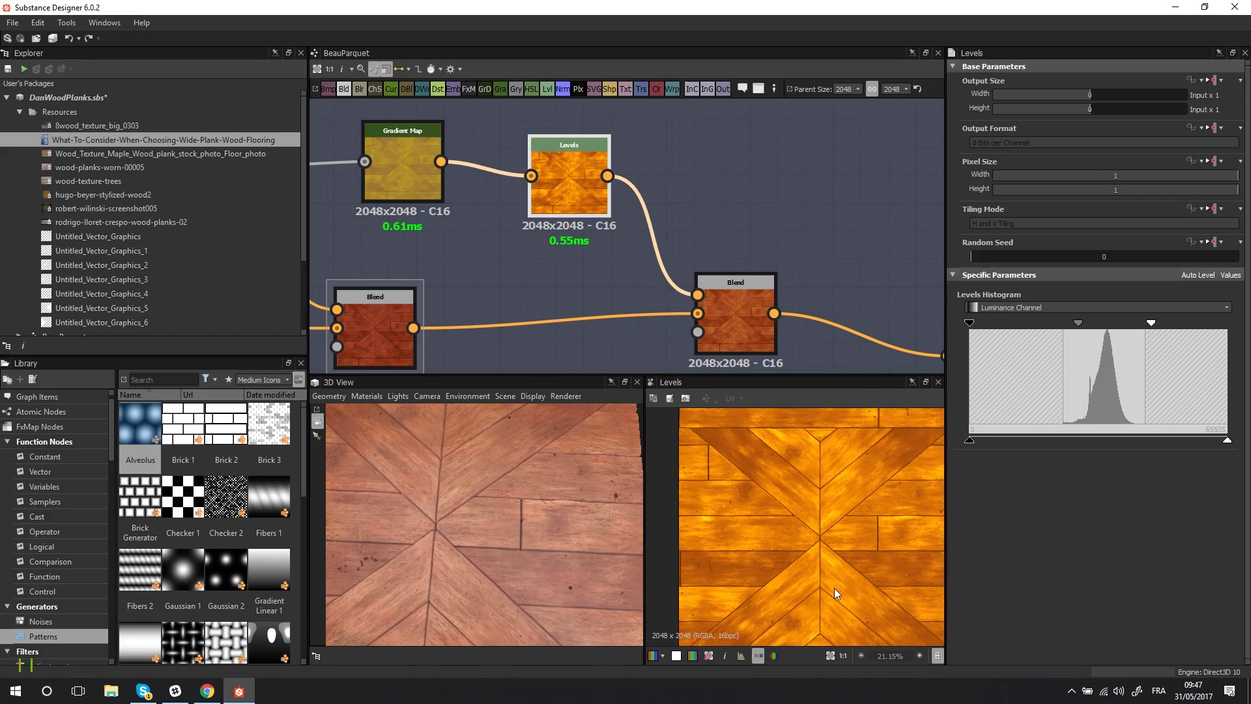
scroll(834, 588, "up", 2)
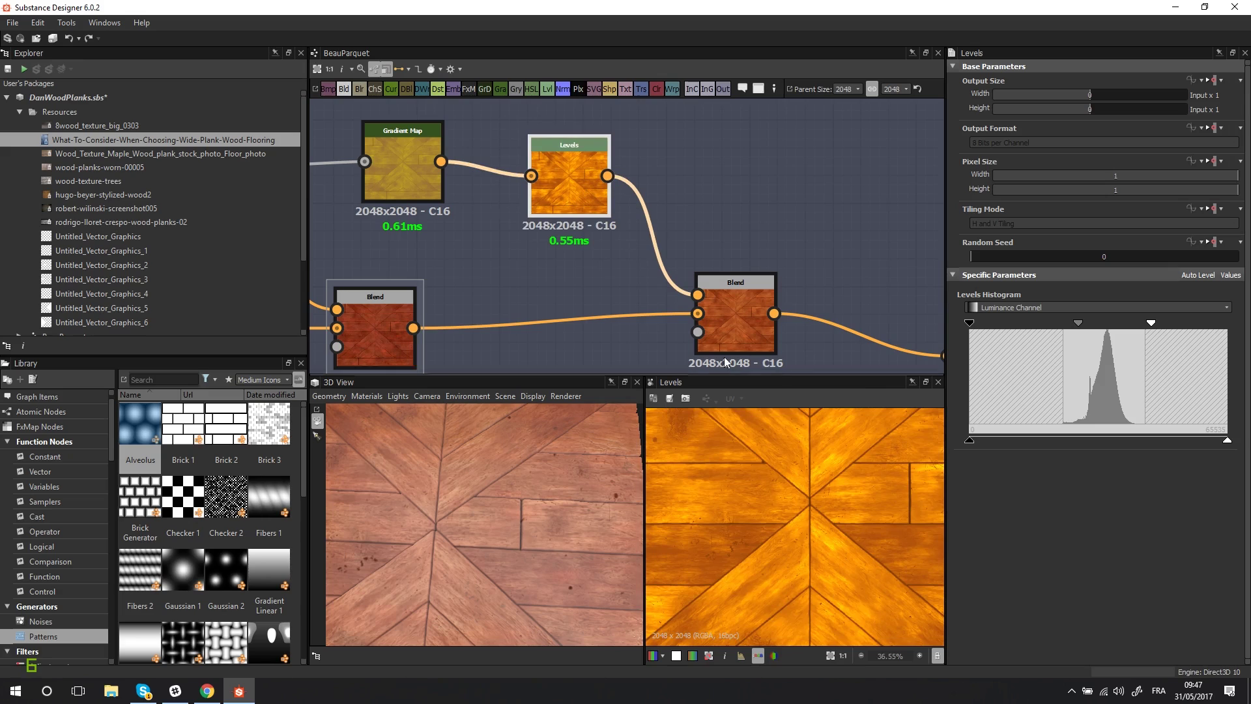
Show the Max (Lighten) Blend fed by the orange Levels and examine its planks and scratches at several zoom levels.
left_click(722, 307)
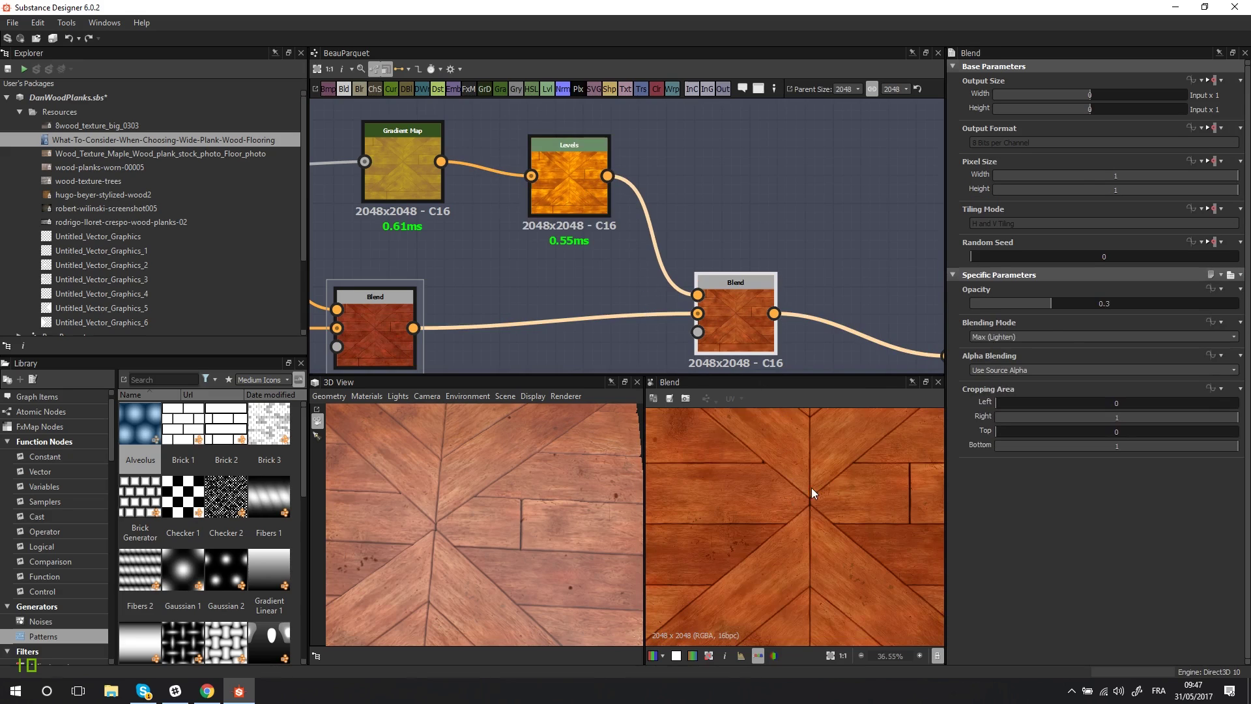
scroll(808, 495, "down", 2)
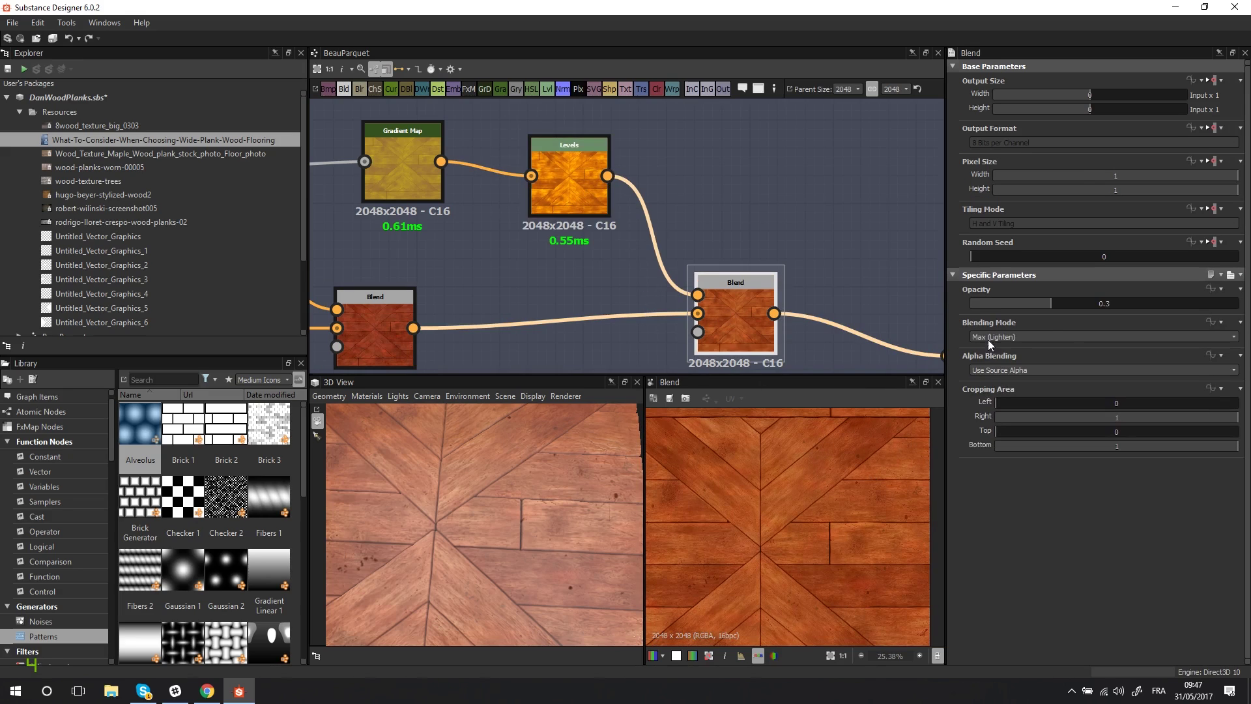
scroll(835, 521, "up", 2)
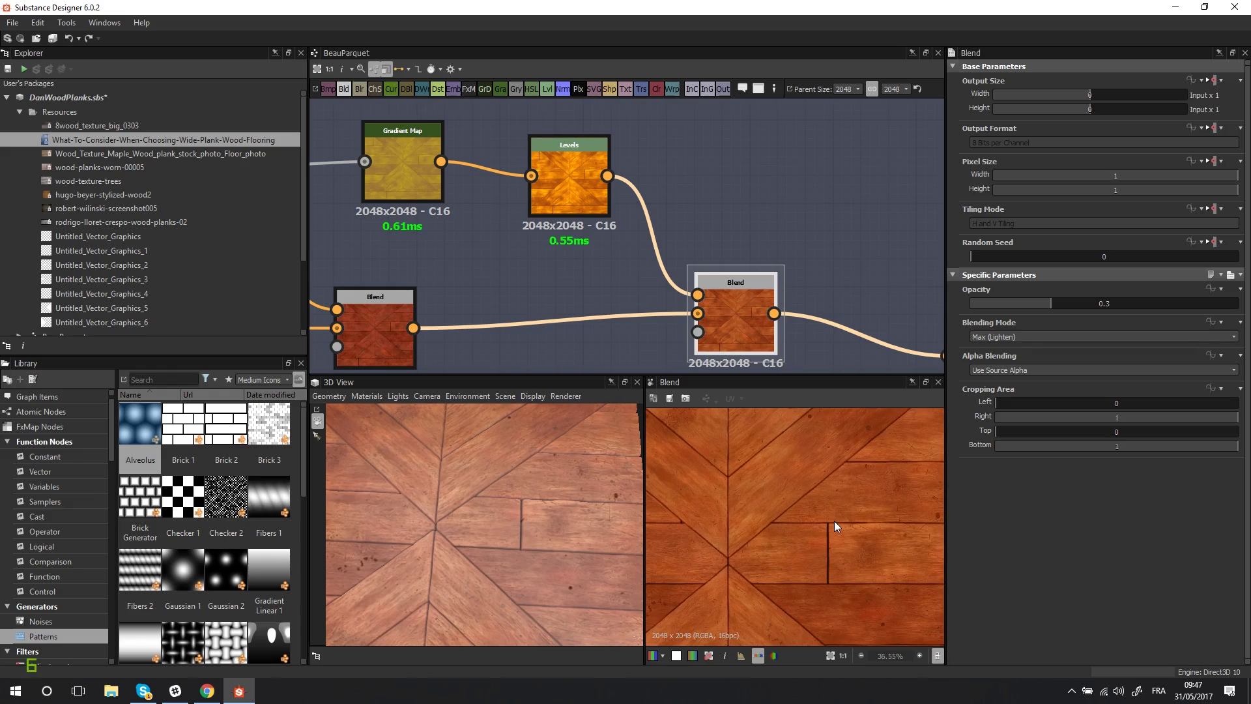
scroll(834, 522, "up", 1)
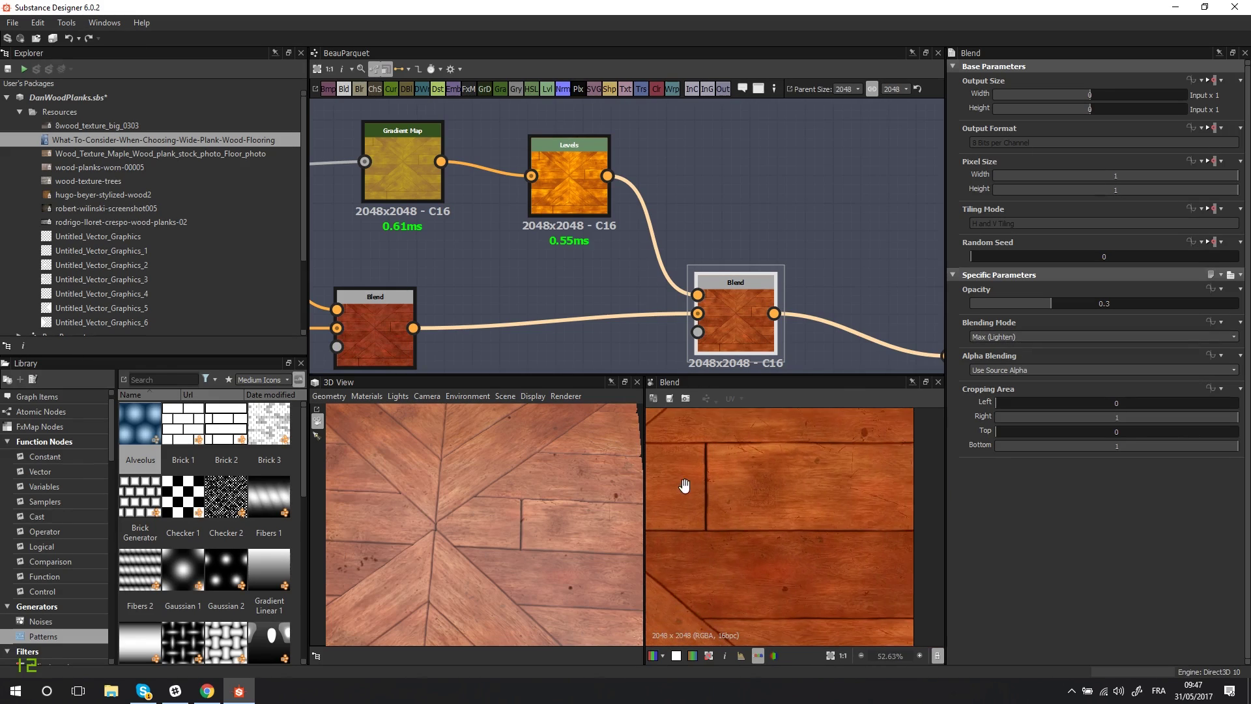
scroll(726, 503, "up", 1)
middle_click_drag(726, 503, 859, 553)
scroll(780, 525, "down", 2)
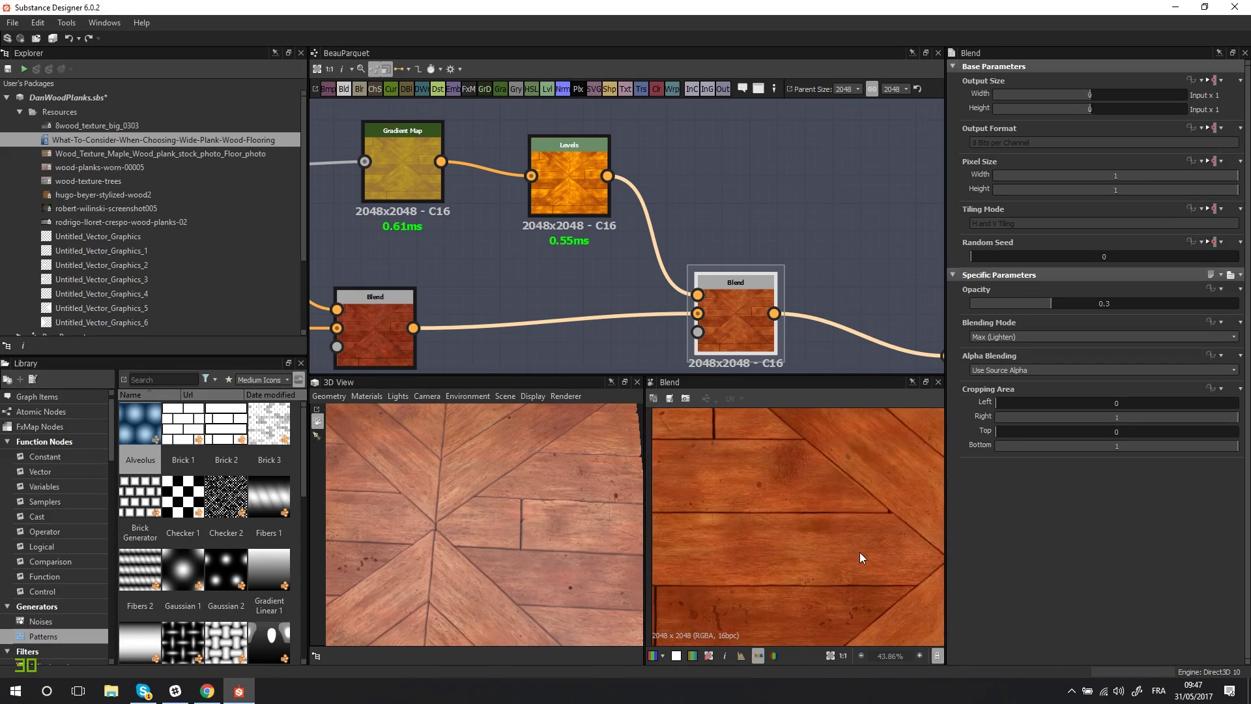
scroll(860, 552, "down", 2)
middle_click_drag(810, 587, 705, 491)
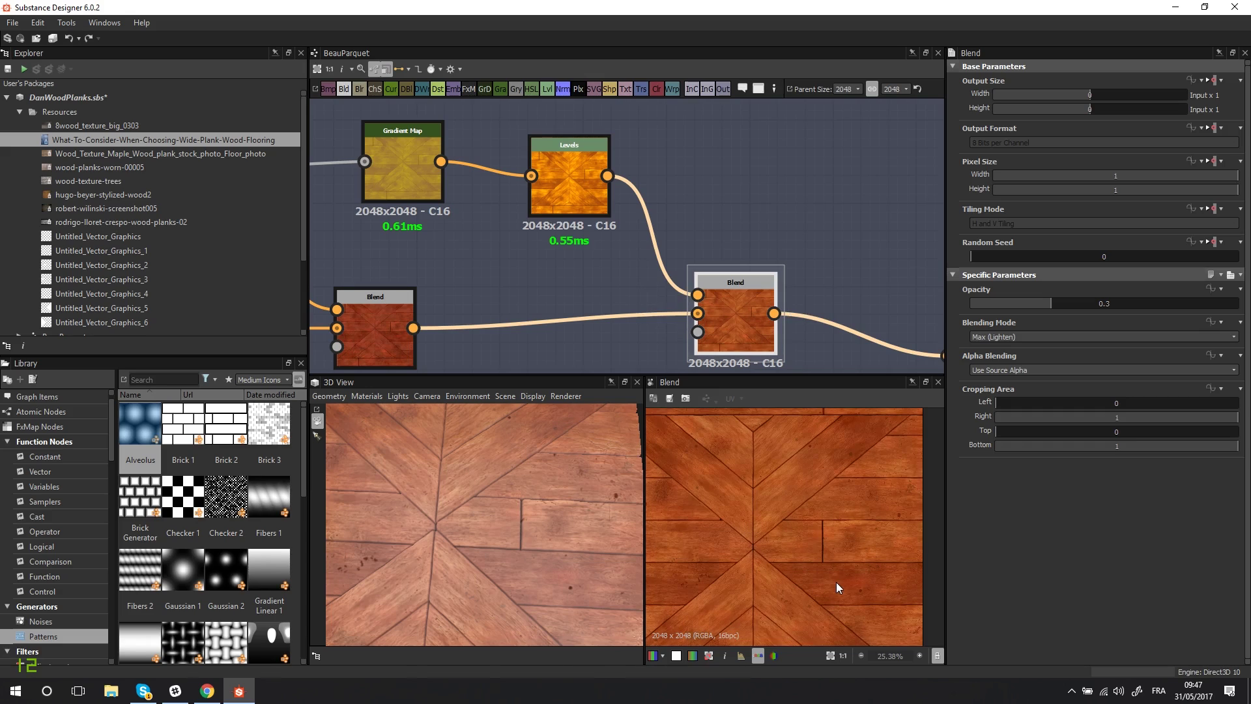
scroll(836, 581, "up", 7)
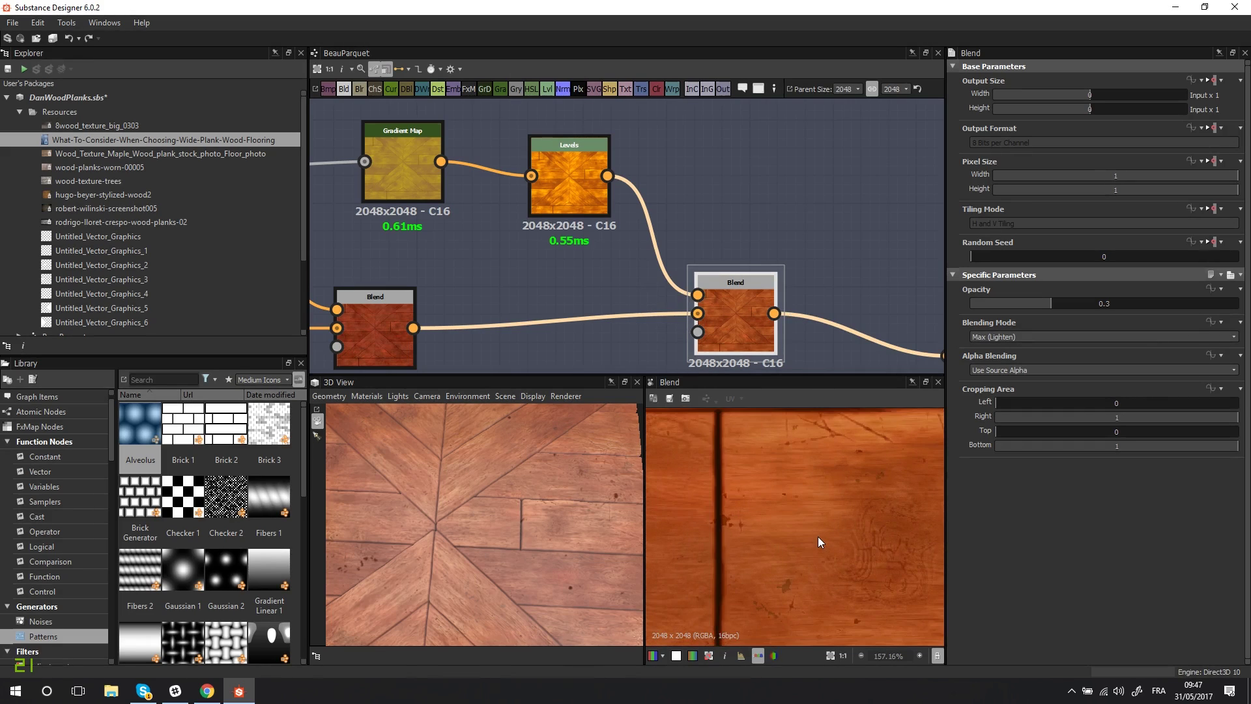
scroll(818, 537, "down", 2)
middle_click_drag(795, 559, 702, 564)
Show the HSL node ahead of the Base Color output and inspect its result in the 2D and 3D views.
scroll(802, 347, "down", 5)
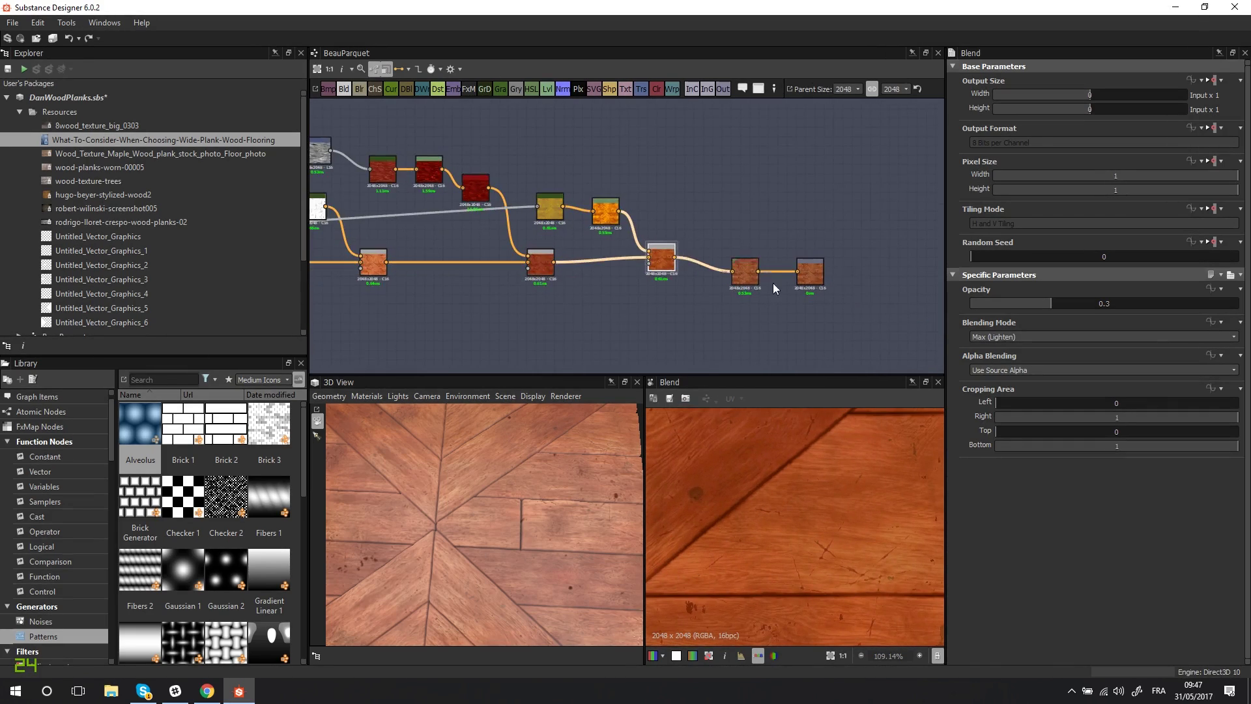
scroll(773, 283, "up", 5)
double_click(674, 245)
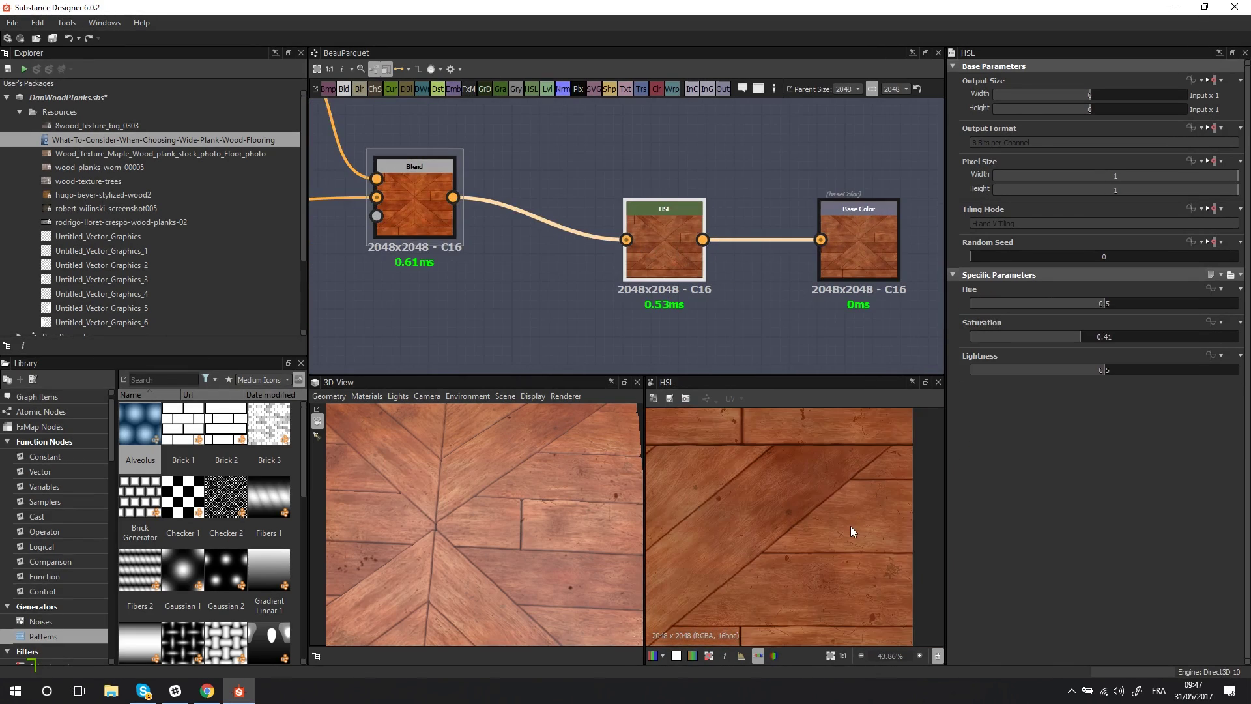
scroll(720, 525, "up", 2)
left_click_drag(613, 548, 525, 526)
scroll(587, 169, "down", 5)
middle_click_drag(497, 196, 563, 257)
scroll(701, 276, "up", 4)
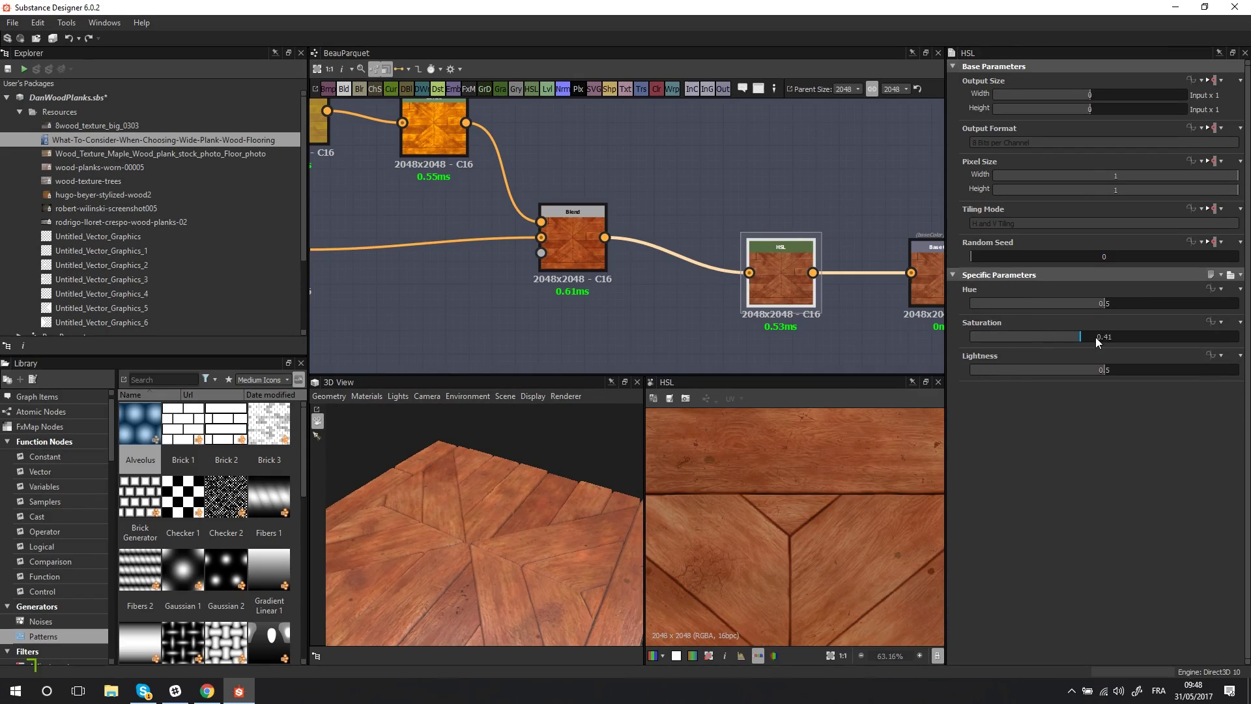
left_click_drag(495, 567, 630, 476)
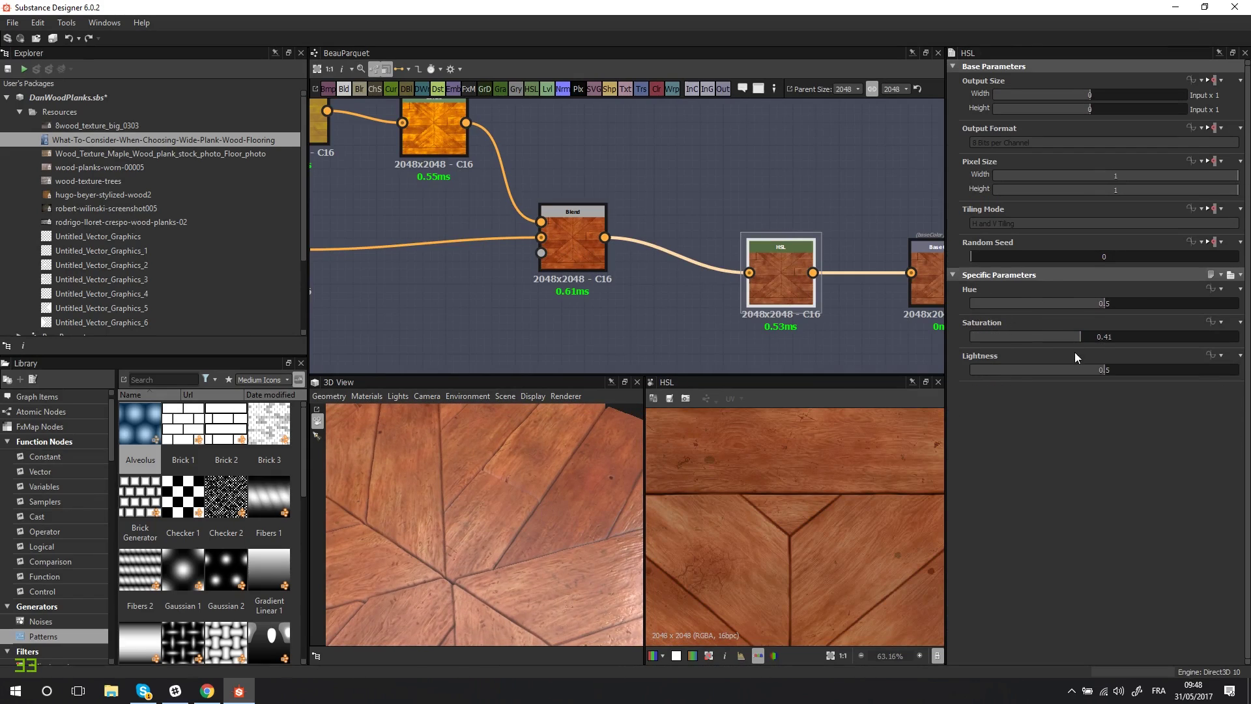
Try a saturation of 0.46 on the HSL node, compare the floor in 3D, and restore it to 0.41.
left_click(1094, 336)
left_click_drag(409, 557, 508, 544)
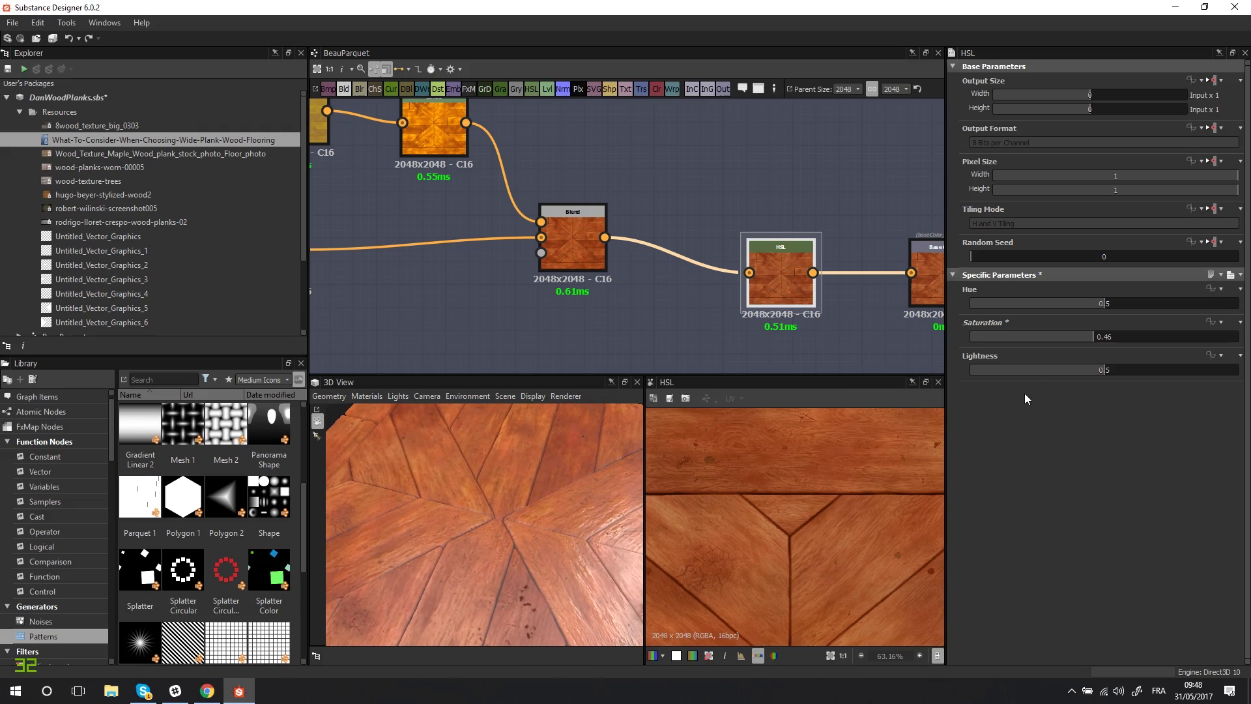
type(".41")
key("Return")
mouse_move(537, 519)
left_mouse_down()
mouse_move(545, 596)
mouse_move(506, 518)
mouse_move(432, 538)
mouse_move(412, 588)
mouse_move(556, 547)
mouse_move(592, 570)
mouse_move(498, 524)
mouse_move(606, 586)
mouse_move(648, 492)
mouse_move(522, 513)
mouse_move(508, 503)
mouse_move(564, 511)
mouse_move(550, 570)
mouse_move(558, 513)
mouse_move(545, 514)
left_mouse_up()
Set the default 3D material's tiling to 2 and inspect the repeated parquet from several angles.
left_click(360, 396)
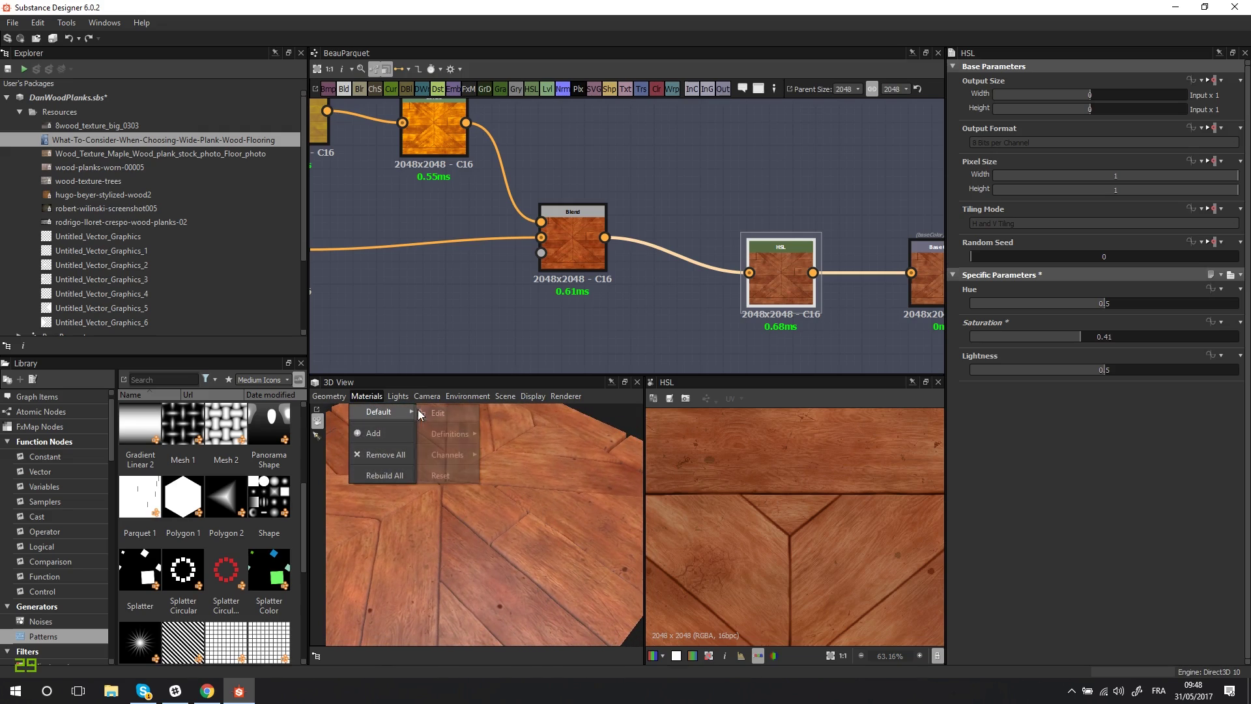
left_click(443, 413)
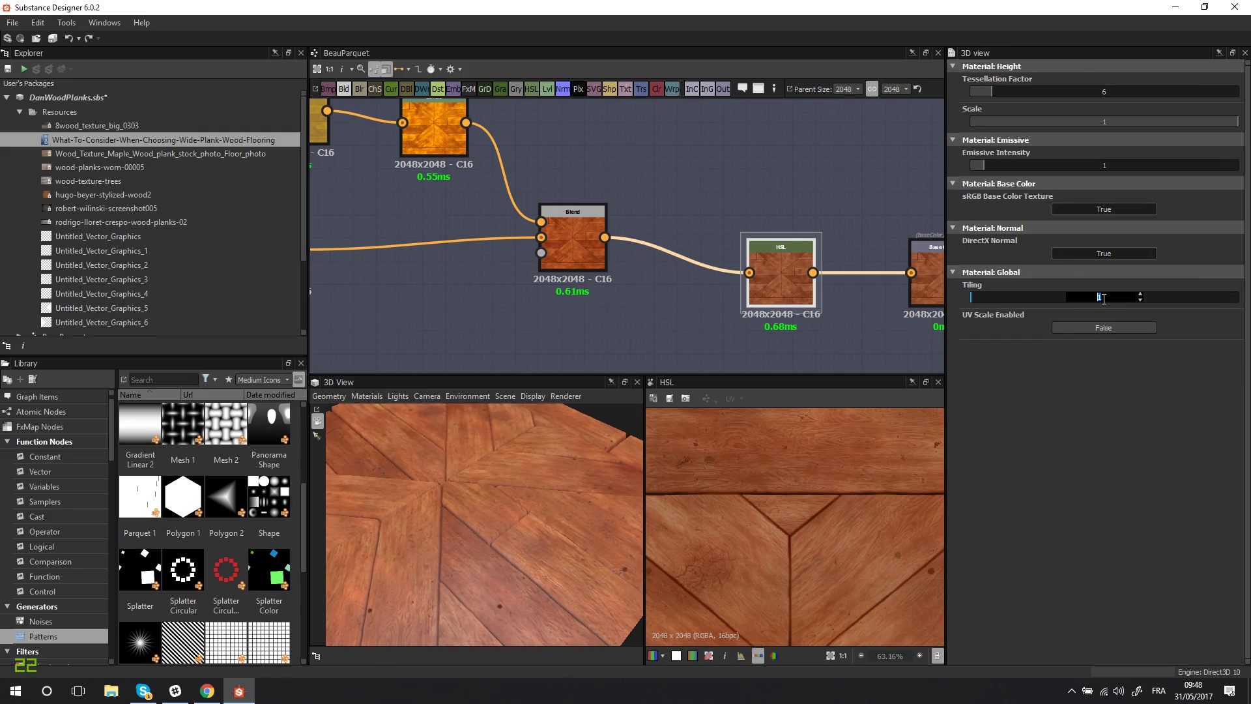
left_click_drag(1103, 299, 1108, 298)
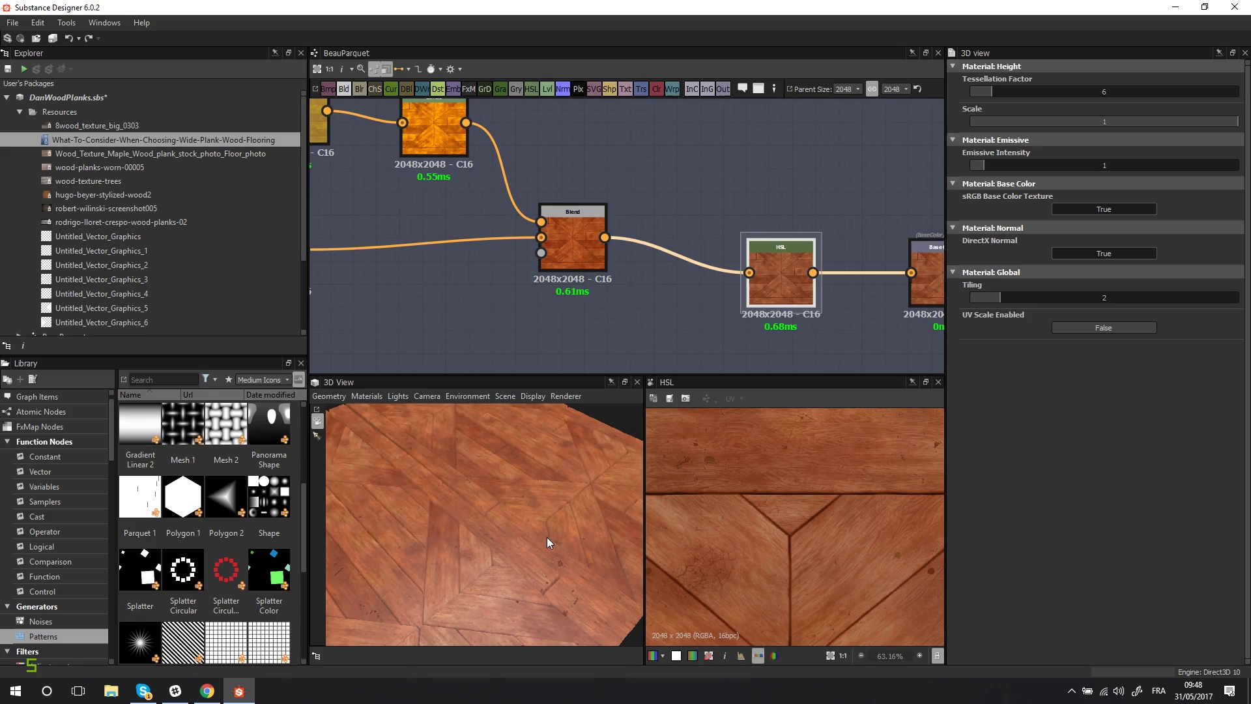
left_click_drag(597, 495, 481, 557)
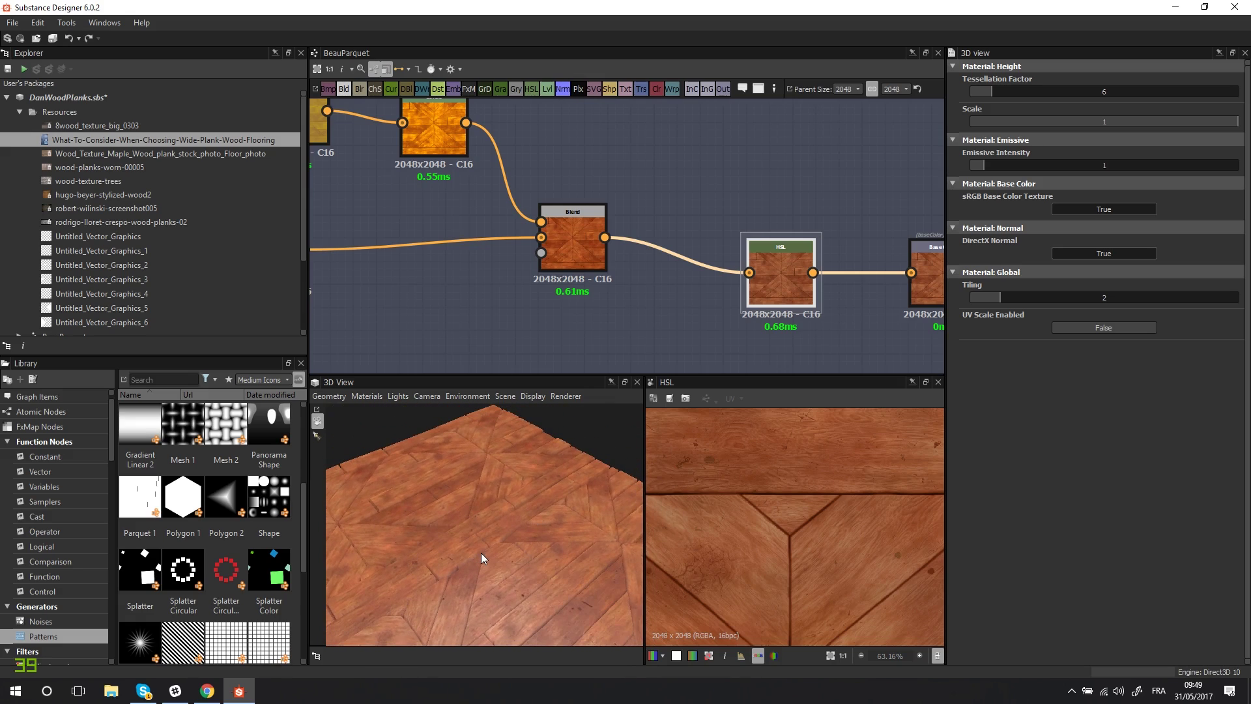
scroll(497, 548, "up", 2)
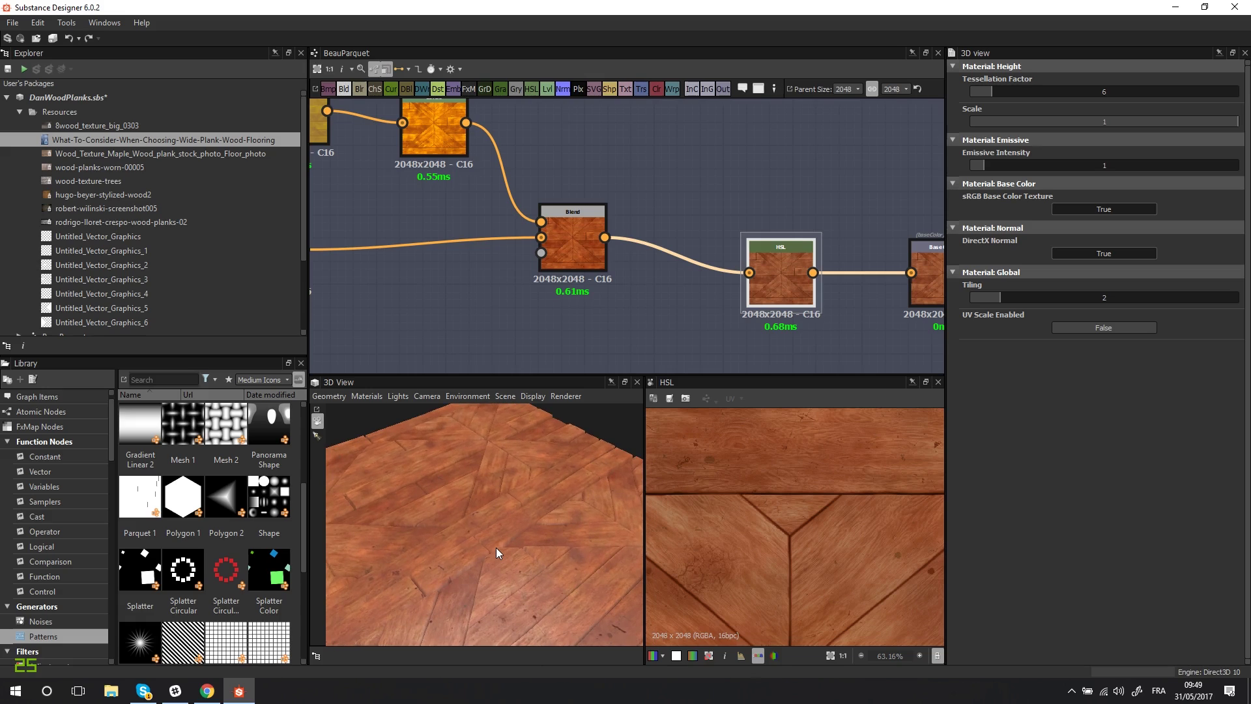
left_click_drag(496, 555, 510, 526)
scroll(510, 525, "down", 1)
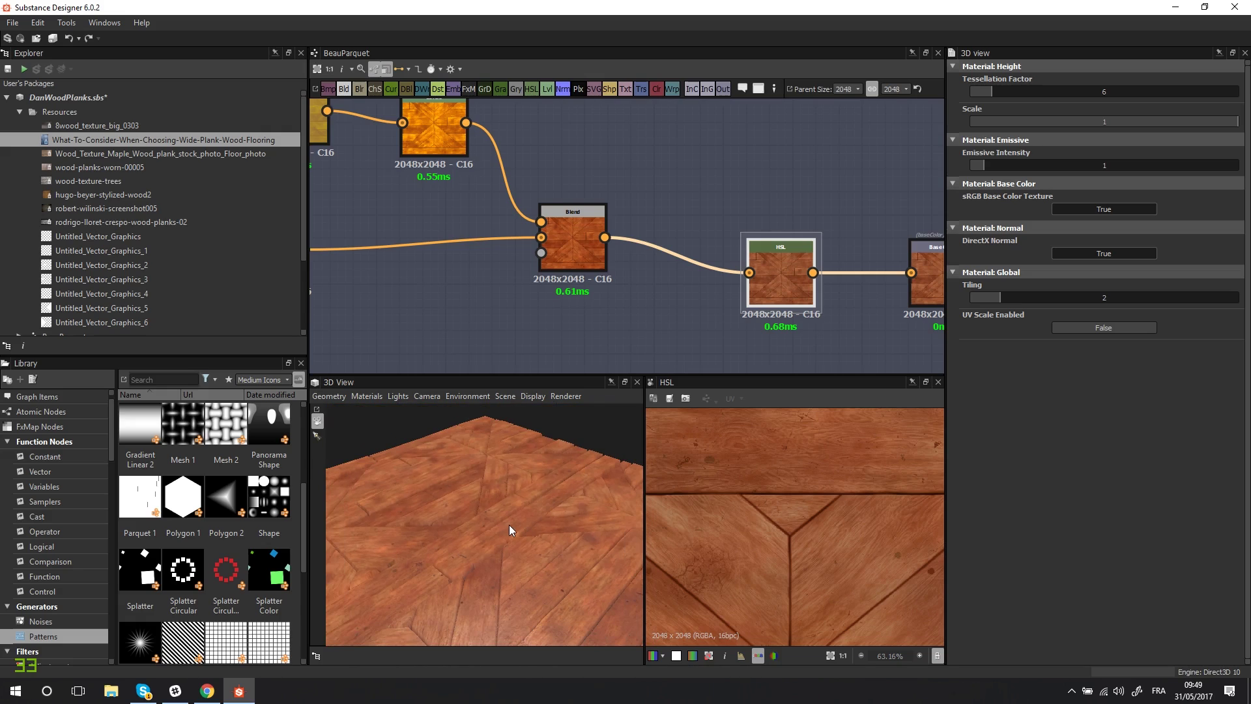
Switch the 3D view's renderer to Iray and frame the whole parquet plane.
left_click(562, 397)
left_click(573, 449)
scroll(522, 531, "up", 2)
scroll(510, 520, "down", 3)
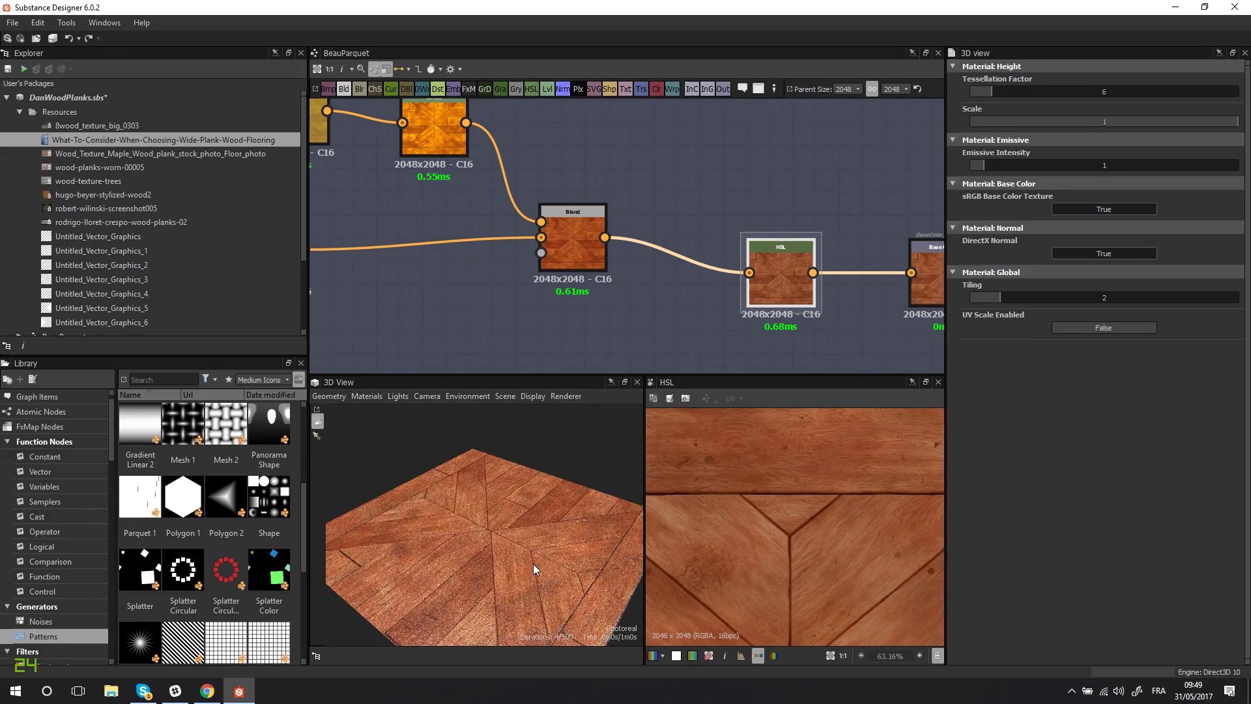
Edit the default Iray material and set its tiling to 2.
left_click(366, 396)
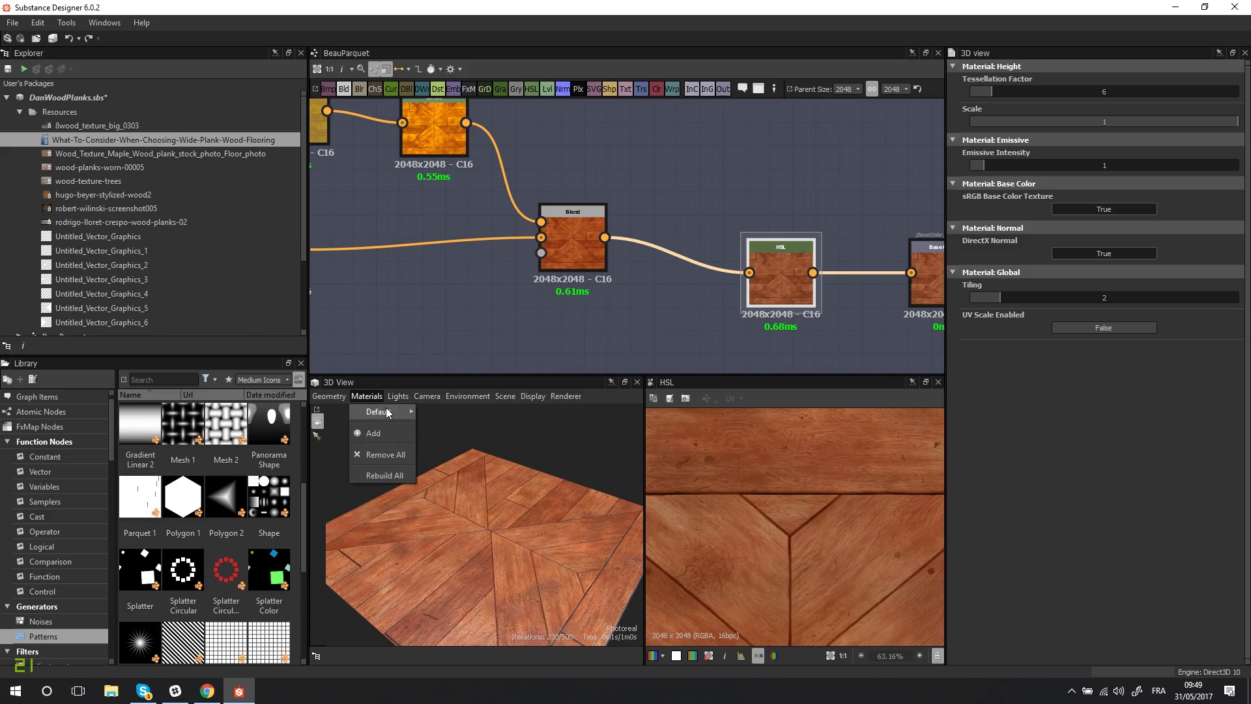
mouse_move(391, 412)
left_click(460, 433)
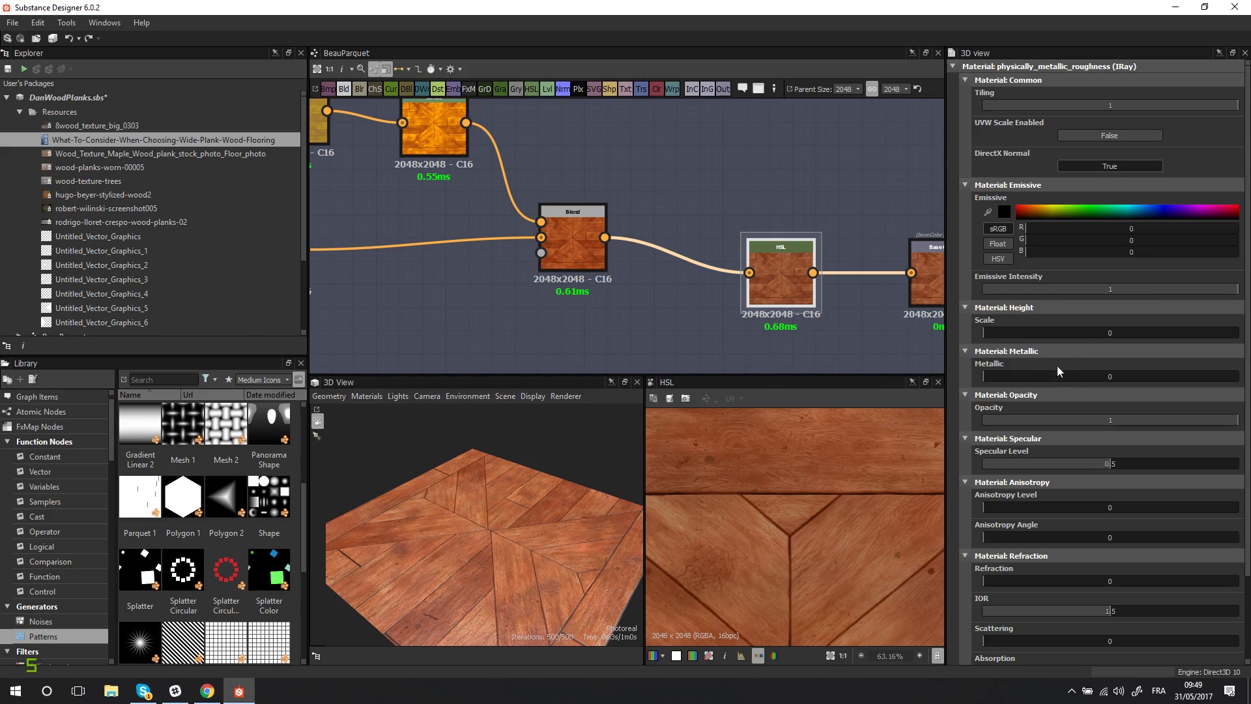
double_click(1114, 104)
type("2")
key("Return")
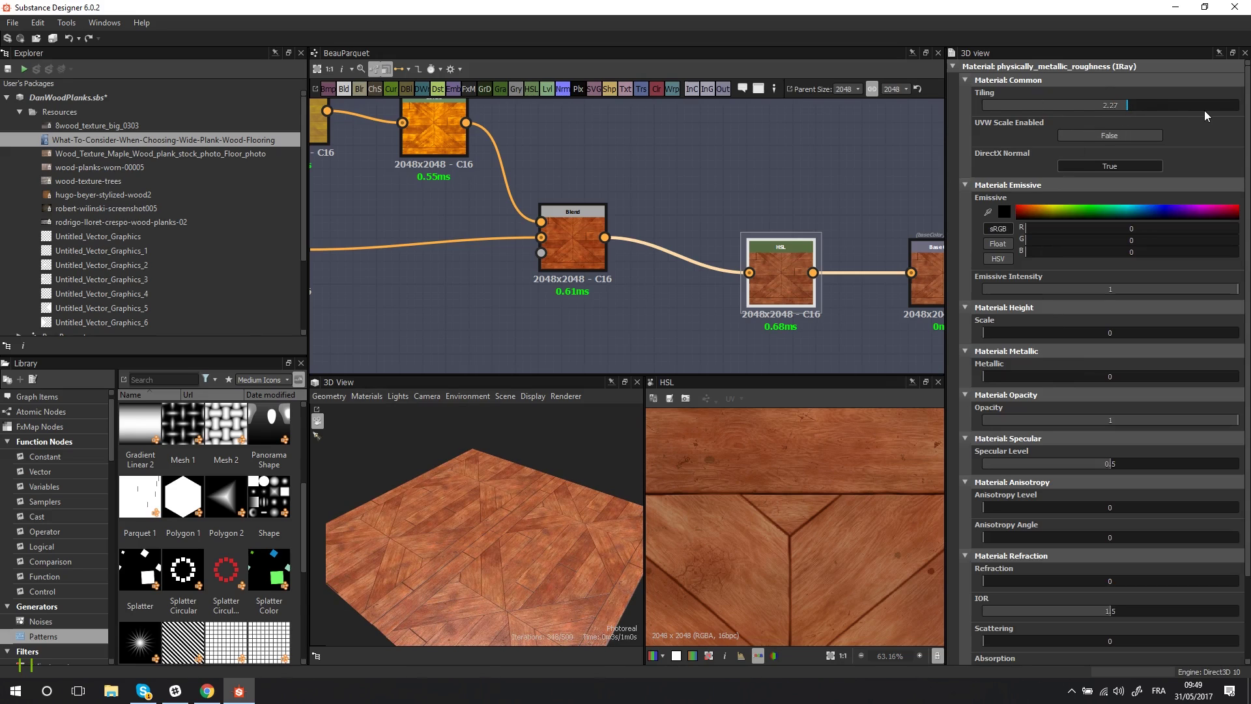
left_click(1144, 103)
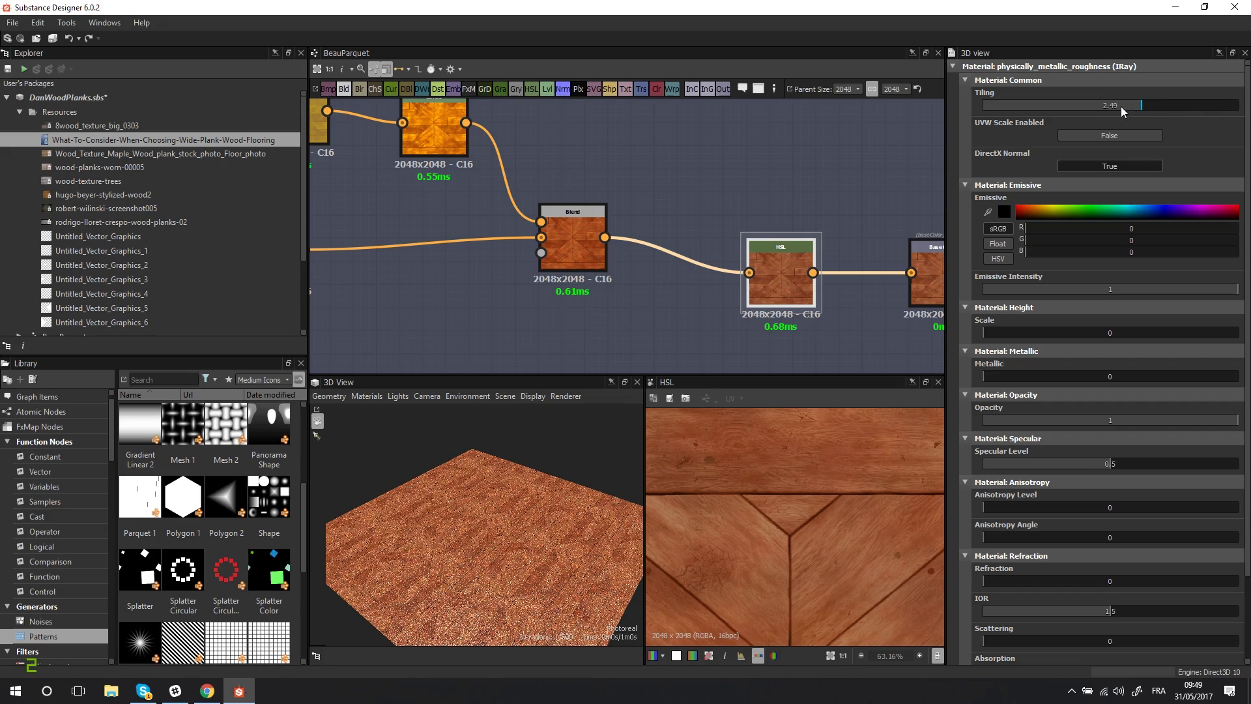
left_click_drag(1121, 107, 1120, 110)
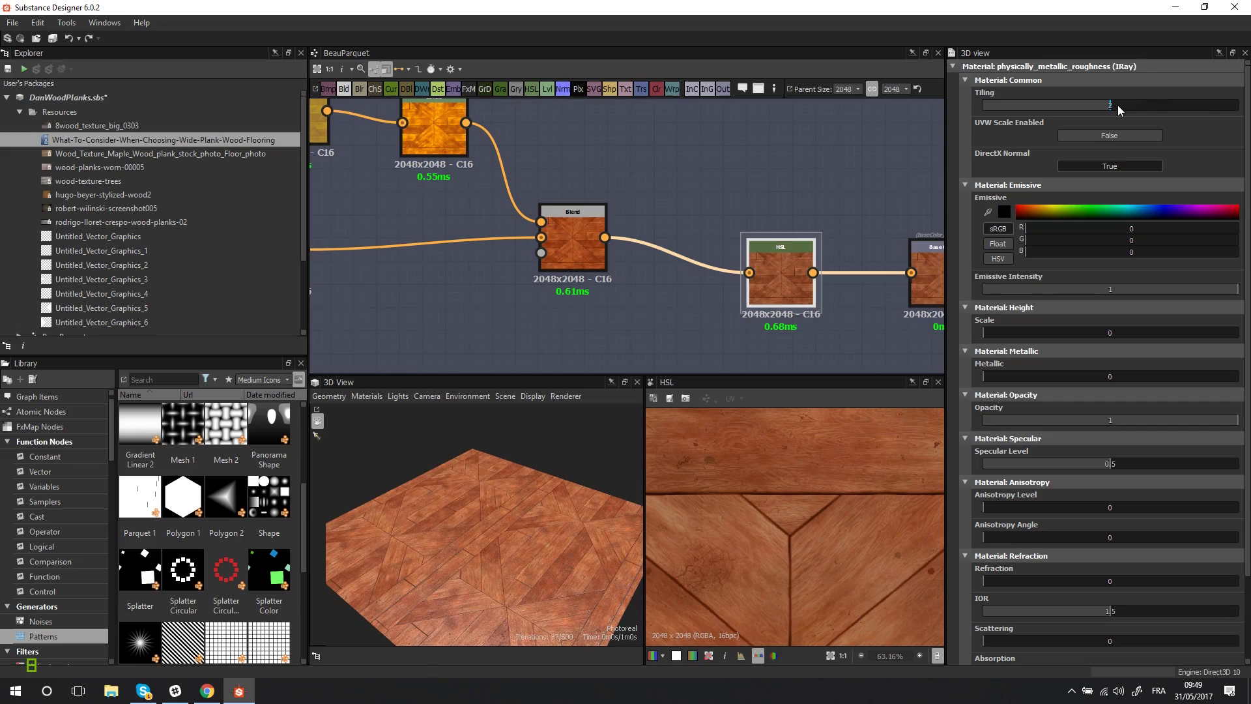
Inspect the Iray-rendered parquet's tiling and light reflections up close and from several angles.
scroll(534, 565, "up", 5)
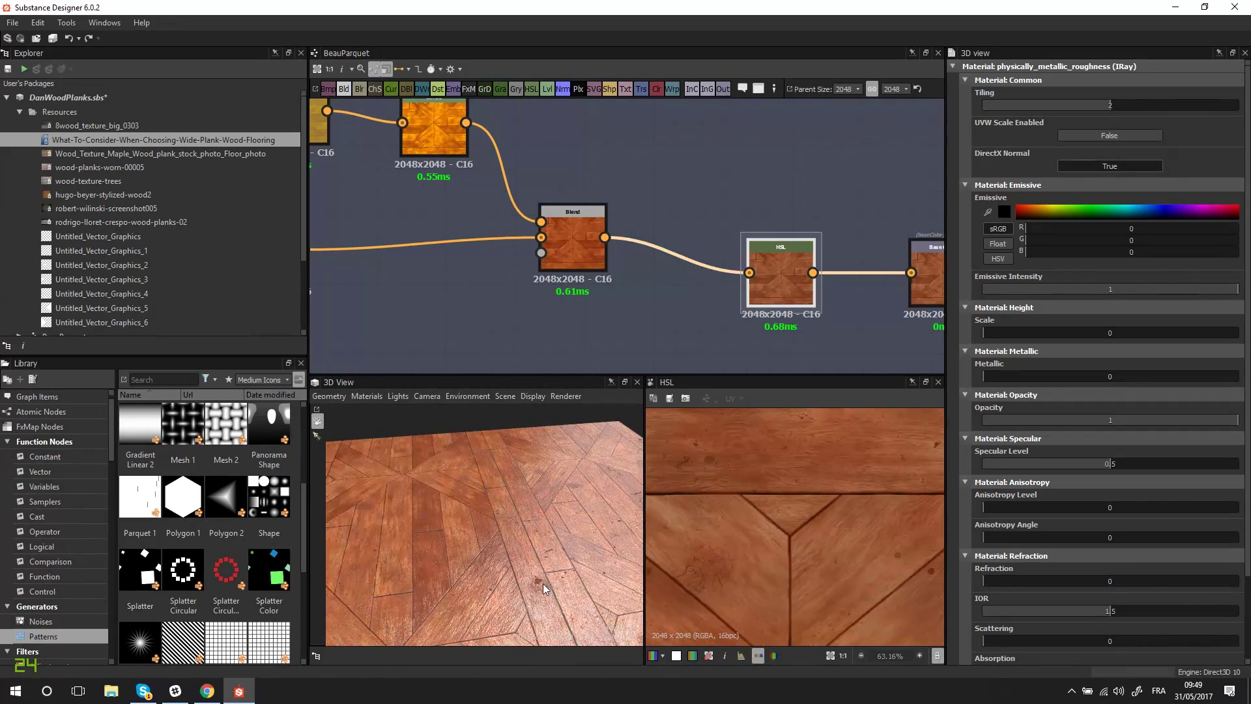
mouse_move(542, 584)
left_mouse_down()
mouse_move(510, 580)
mouse_move(534, 595)
left_mouse_up()
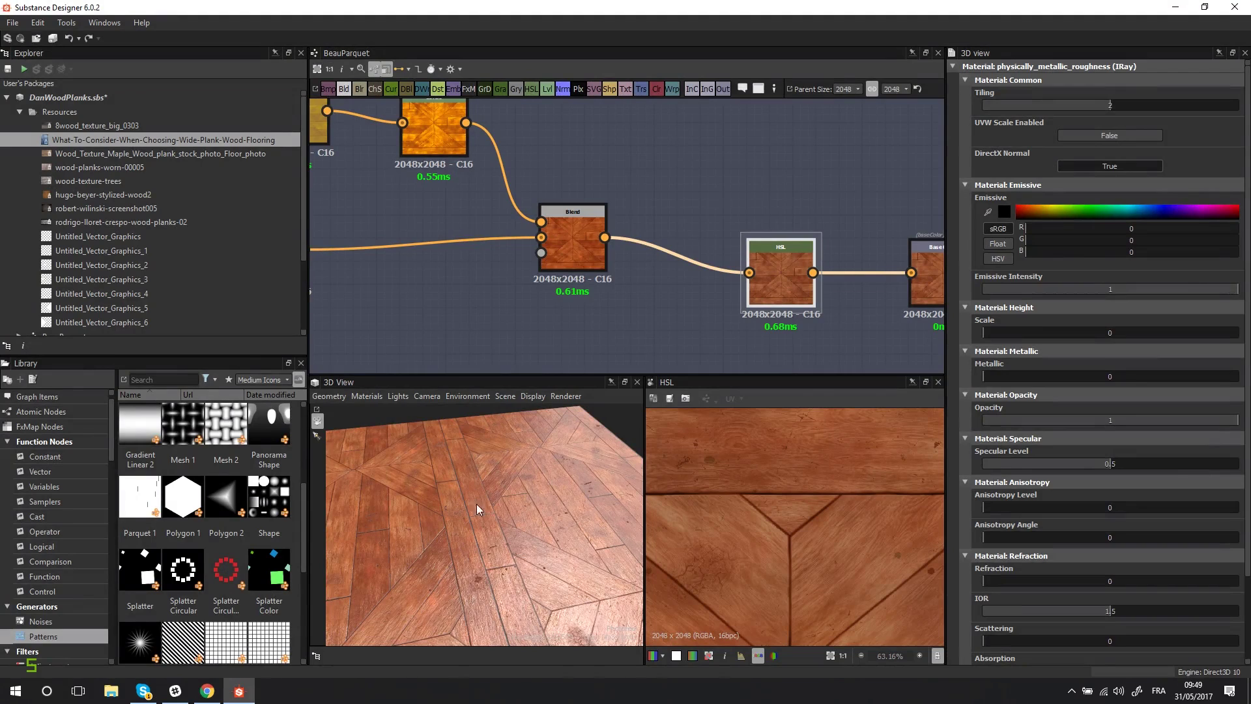
left_click_drag(537, 510, 561, 463)
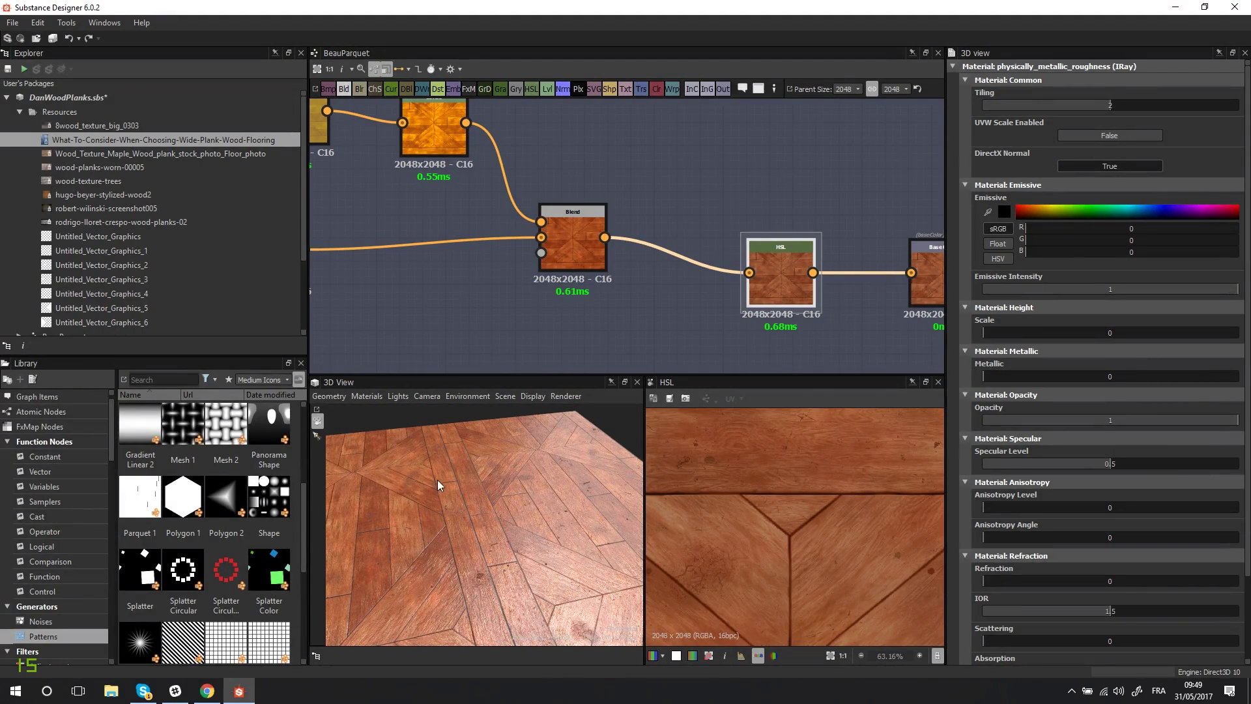
left_click_drag(537, 563, 450, 452)
left_click_drag(499, 500, 522, 565)
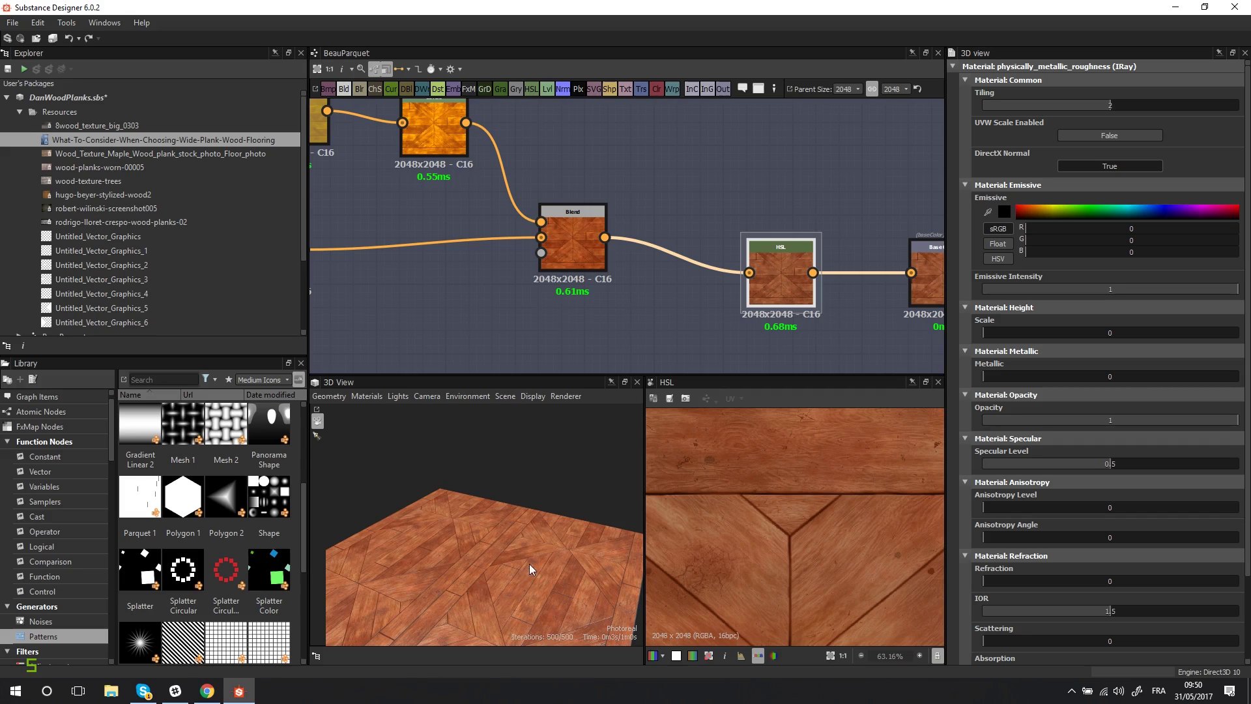
mouse_move(518, 551)
left_mouse_down()
mouse_move(467, 574)
mouse_move(522, 554)
mouse_move(545, 525)
mouse_move(518, 609)
mouse_move(529, 563)
mouse_move(491, 553)
mouse_move(521, 591)
mouse_move(525, 554)
mouse_move(509, 548)
left_mouse_up()
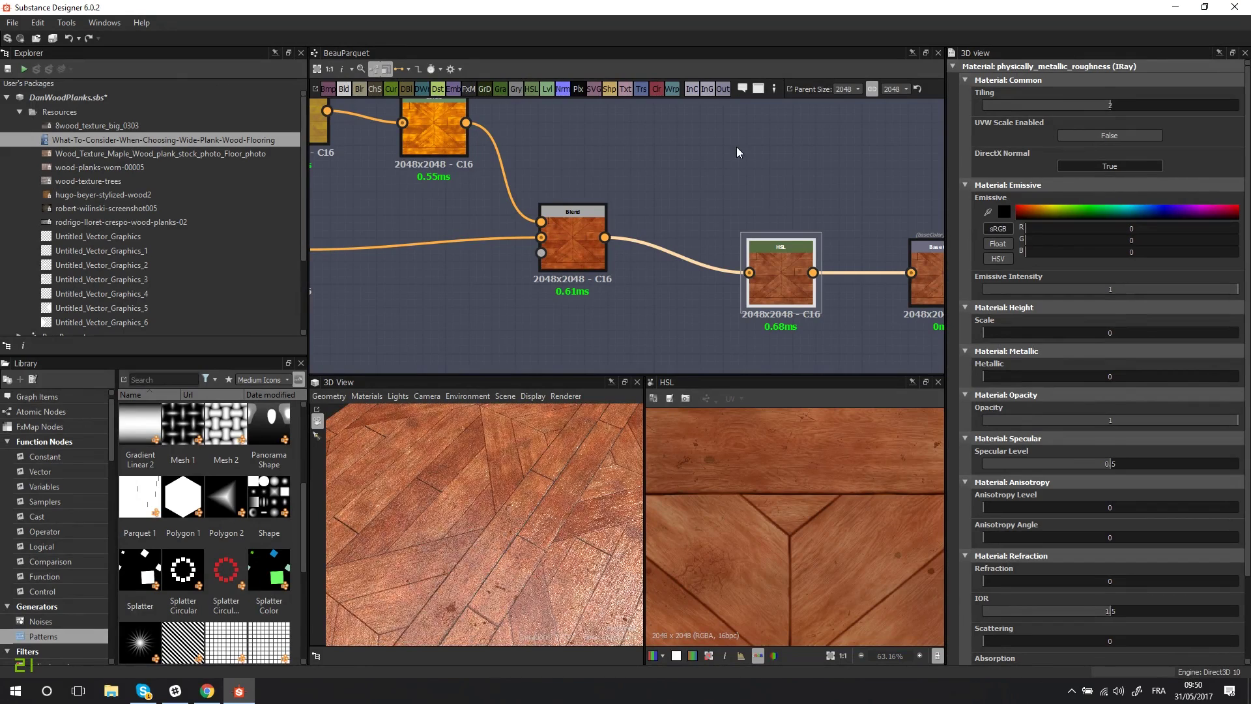
Set the saturation of the HSL node feeding the BaseColor output to 0.39.
middle_click_drag(760, 268, 731, 264)
left_click(733, 263)
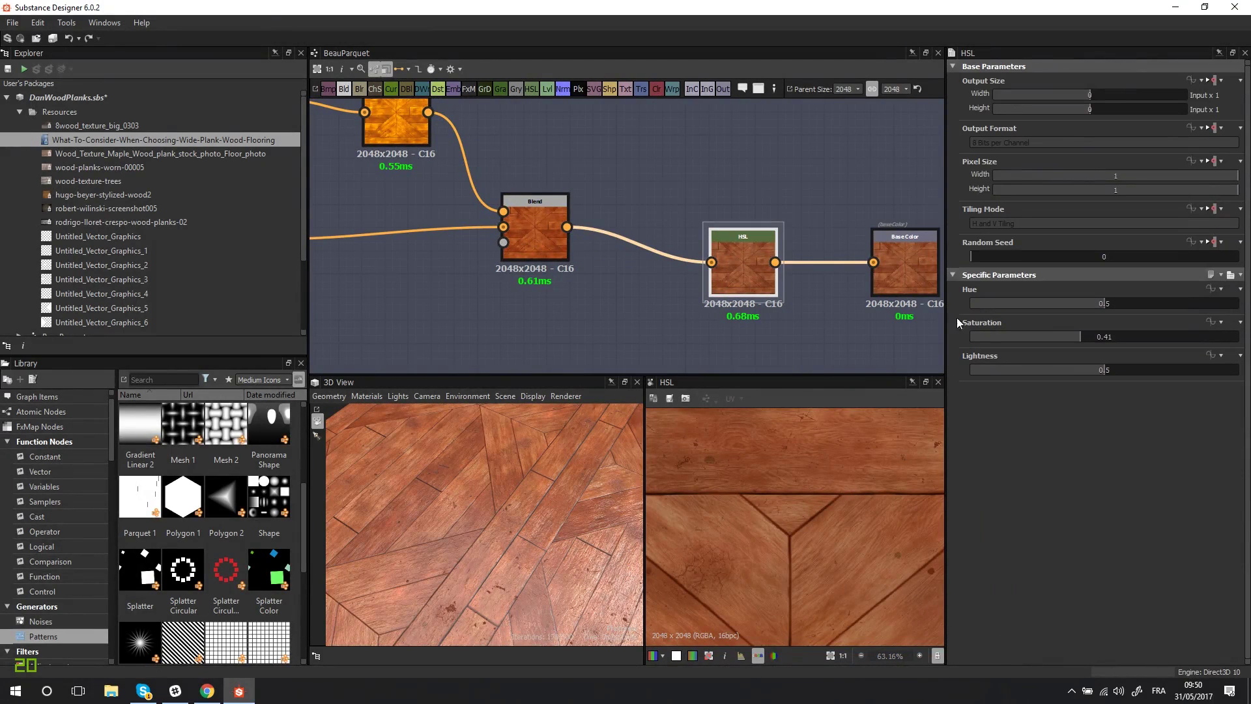
double_click(1104, 337)
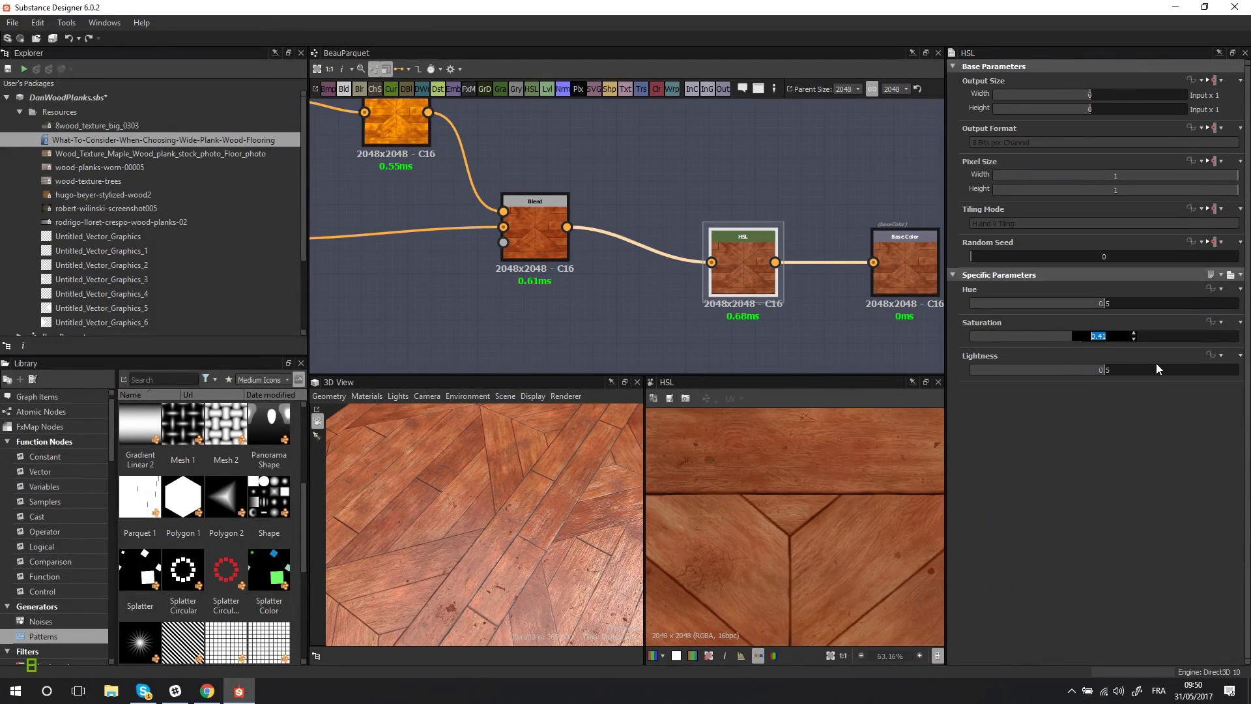
type("0.39")
key("Return")
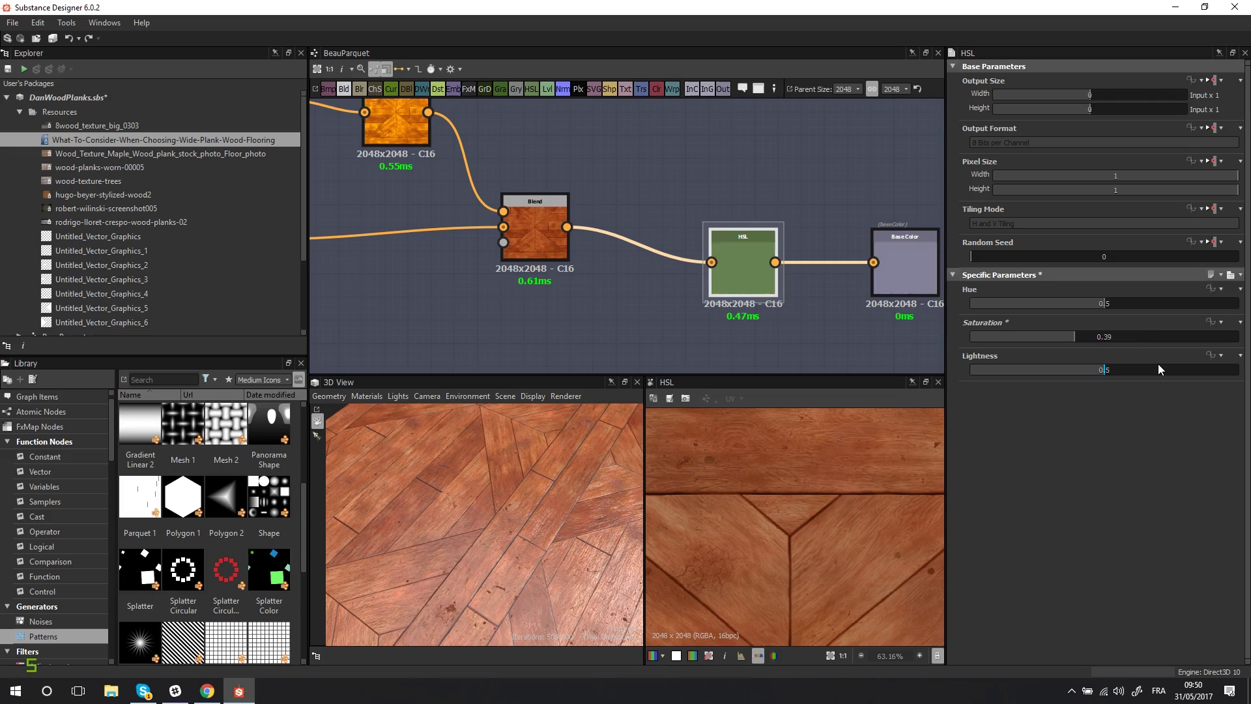
Inspect the Iray-rendered parquet's color from a wider angle and up close.
scroll(511, 502, "down", 3)
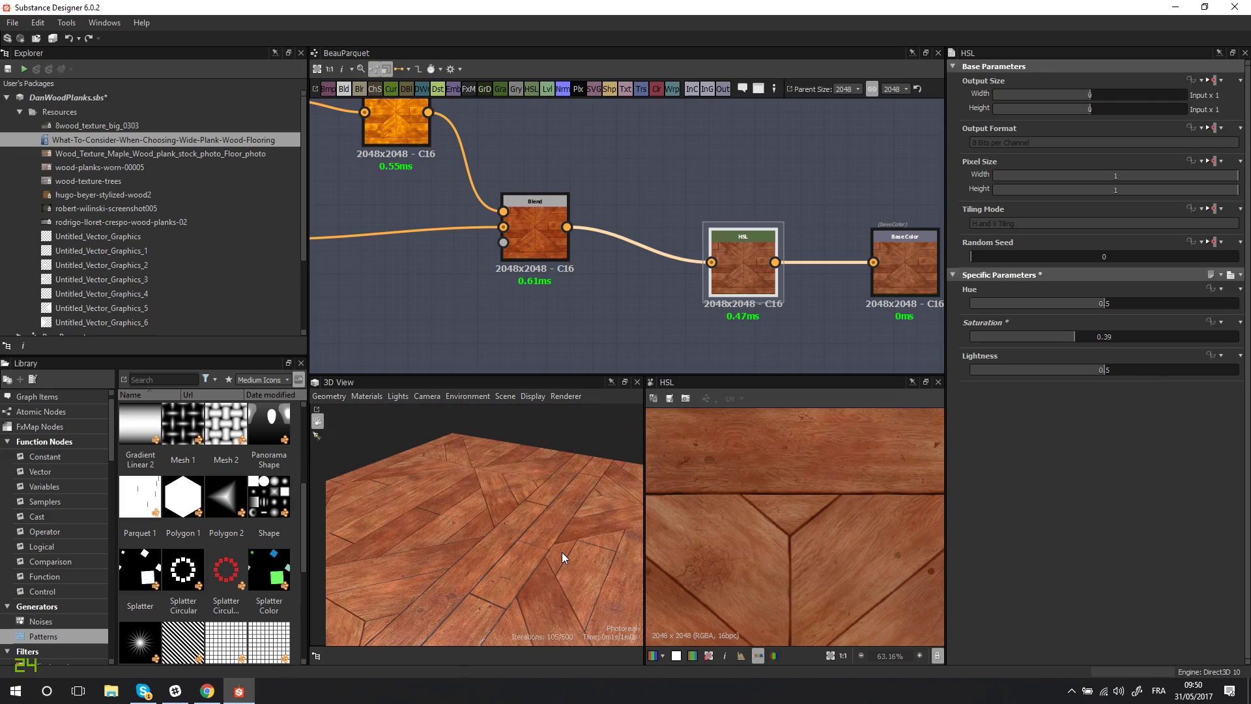
scroll(561, 553, "up", 1)
left_click_drag(562, 553, 510, 549)
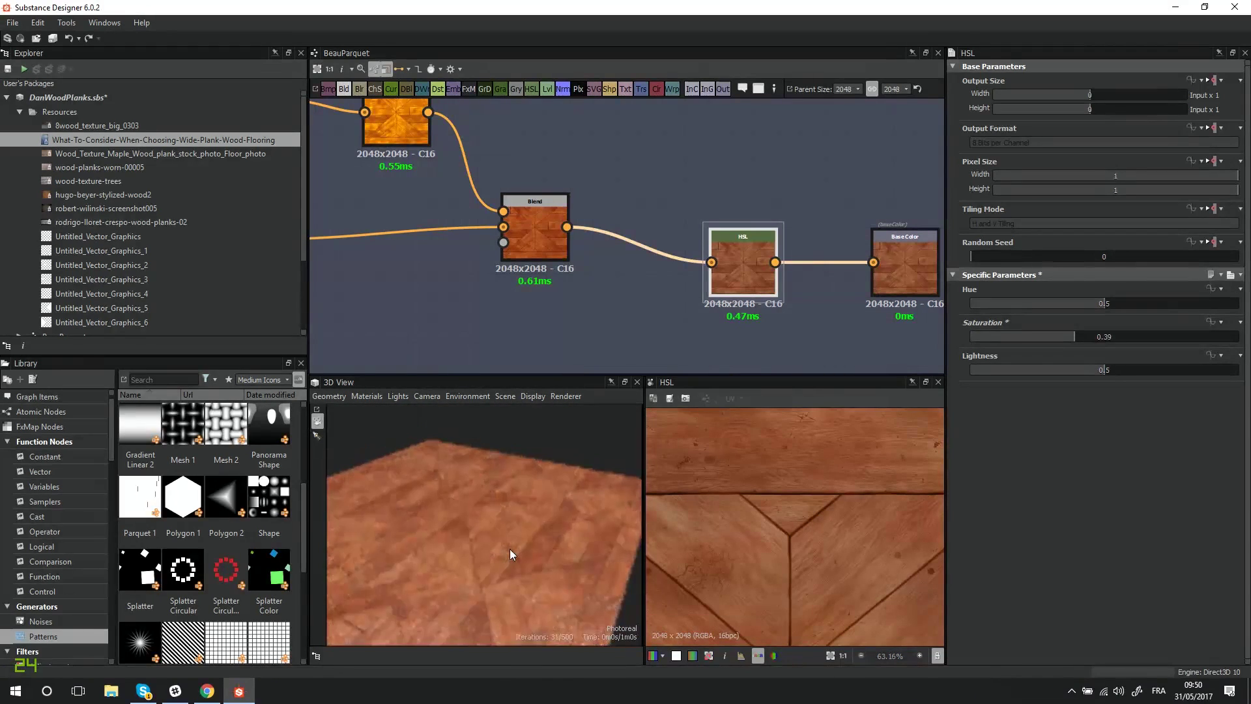
scroll(511, 557, "up", 2)
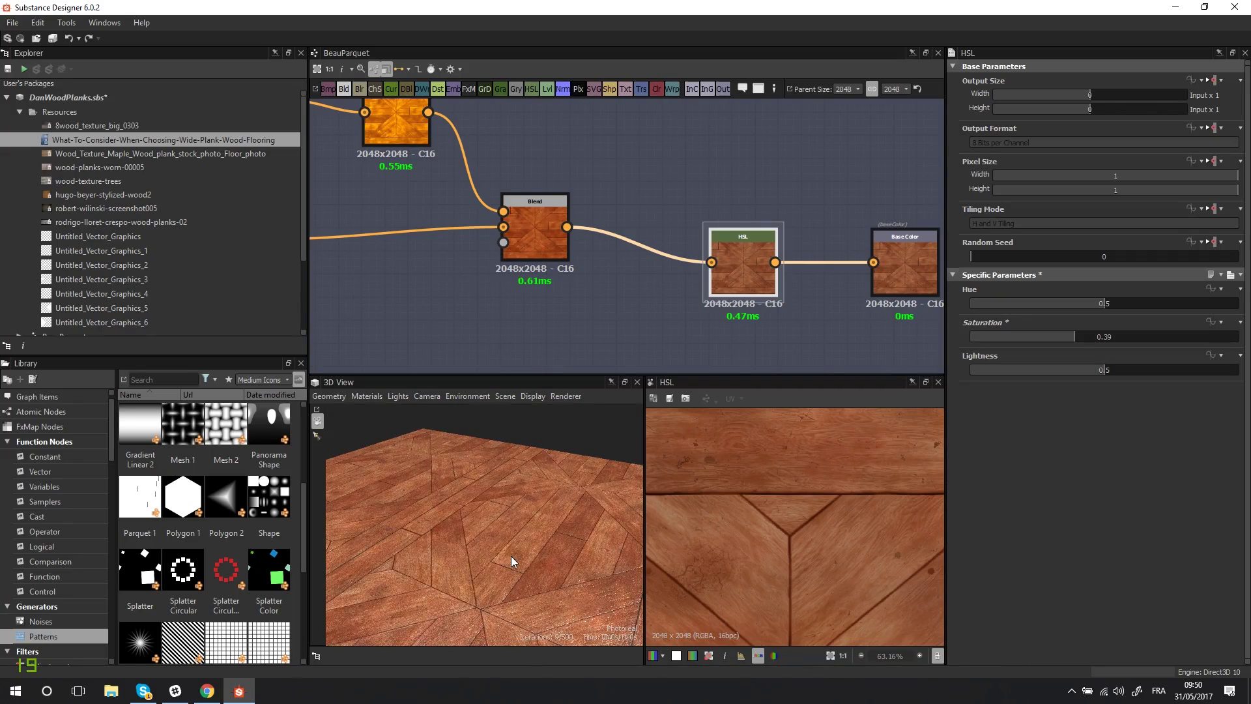
scroll(513, 588, "up", 1)
Survey the full base color node chain in the BeauParquet graph.
scroll(643, 323, "down", 5)
middle_click_drag(642, 323, 697, 255)
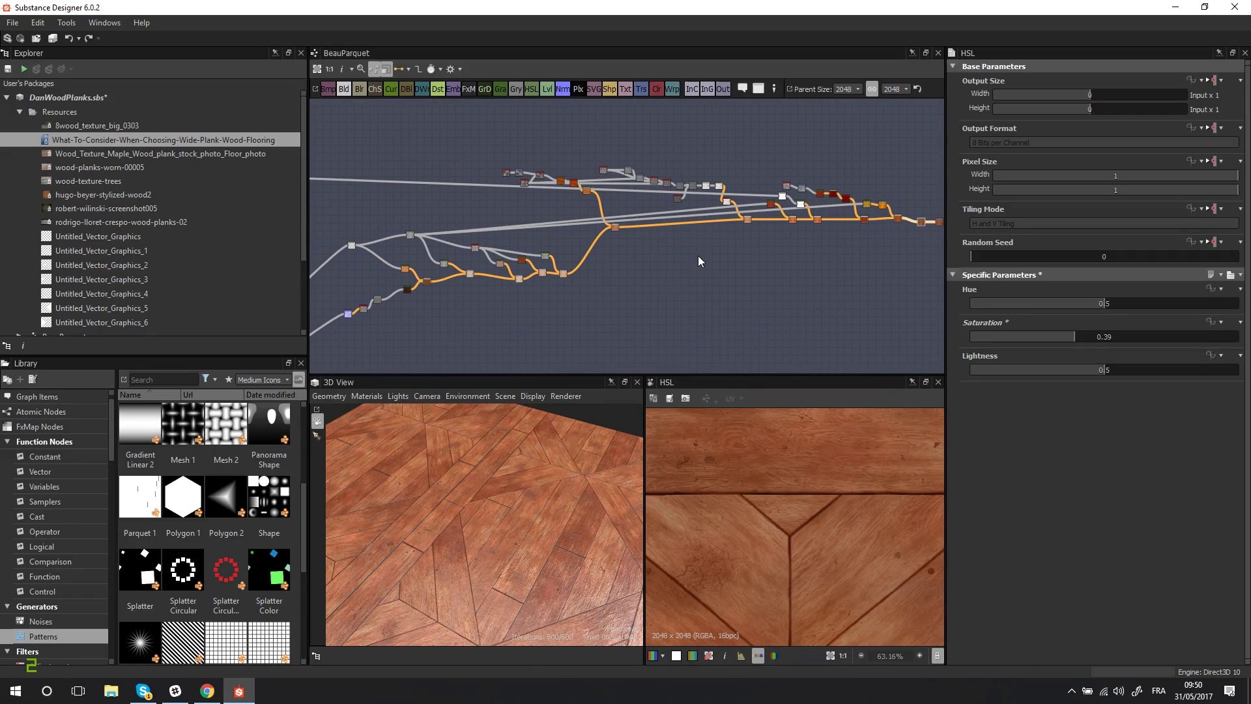
mouse_move(731, 252)
middle_mouse_down()
mouse_move(718, 253)
mouse_move(730, 256)
middle_mouse_up()
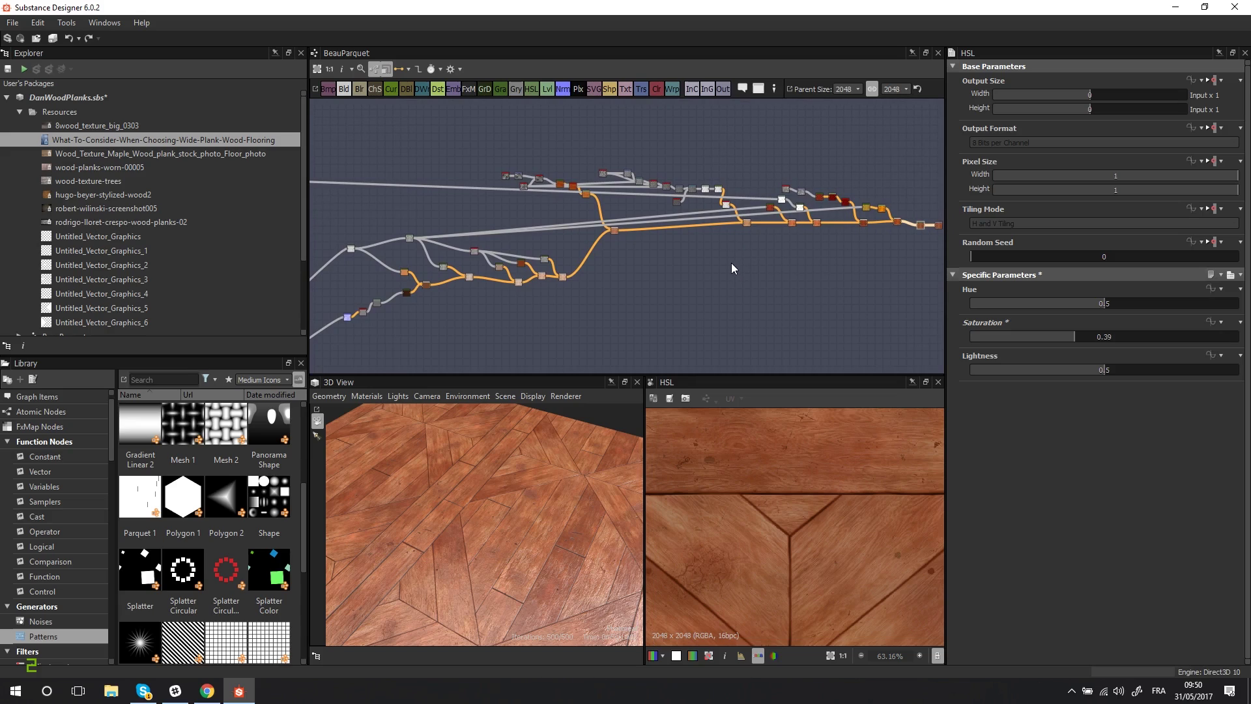
middle_click_drag(731, 263, 752, 261)
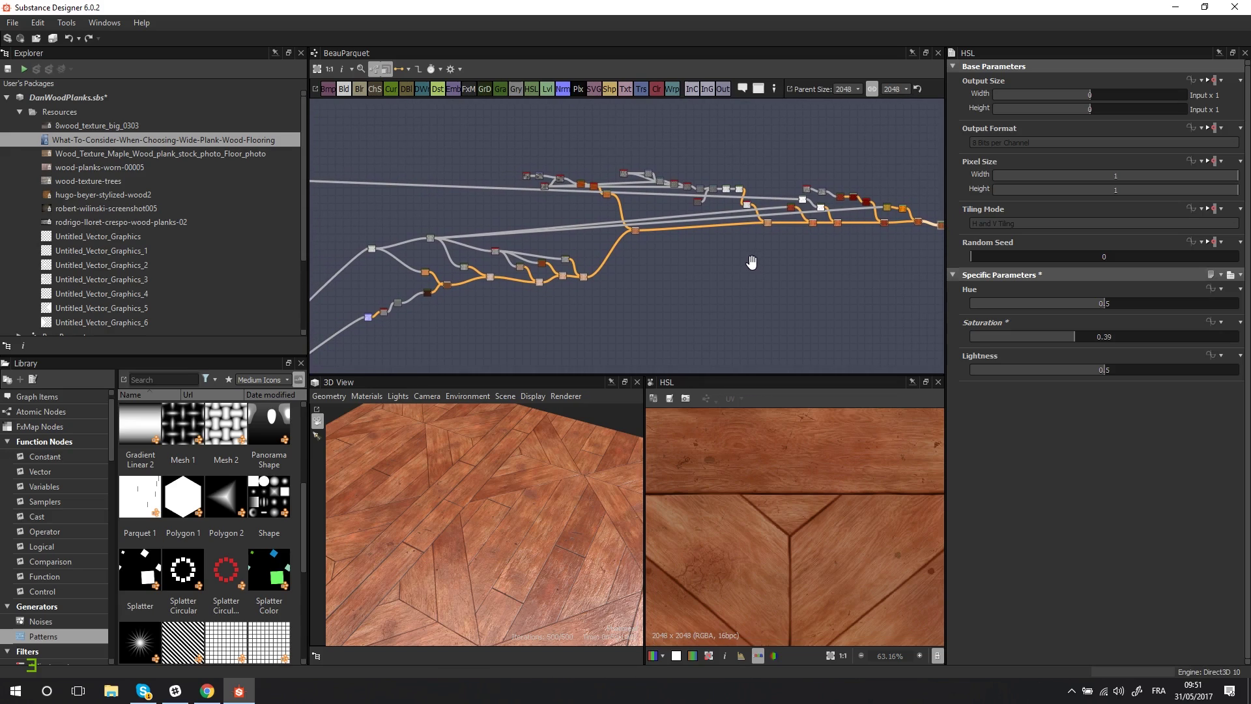